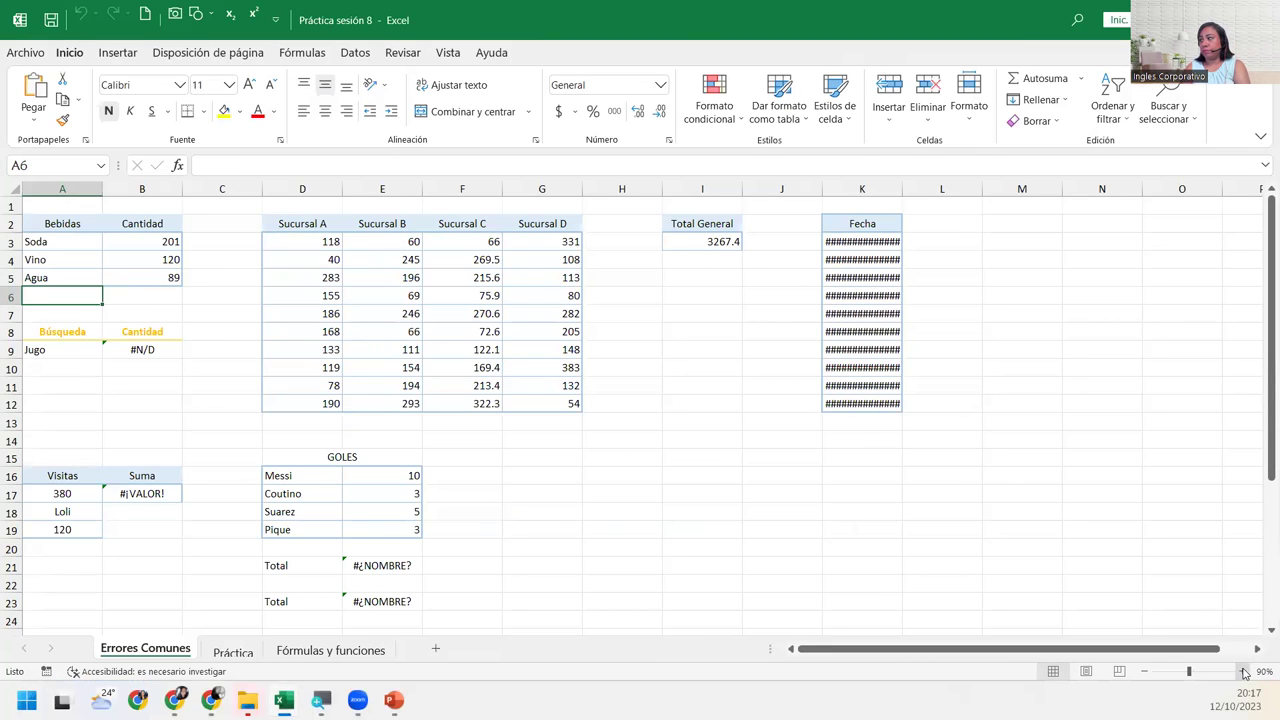
Examine the #N/D error in cell B9, its BUSCARV formula and error-checking options, and the search value in A9
click(1242, 671)
click(1242, 671)
click(1242, 671)
click(1242, 671)
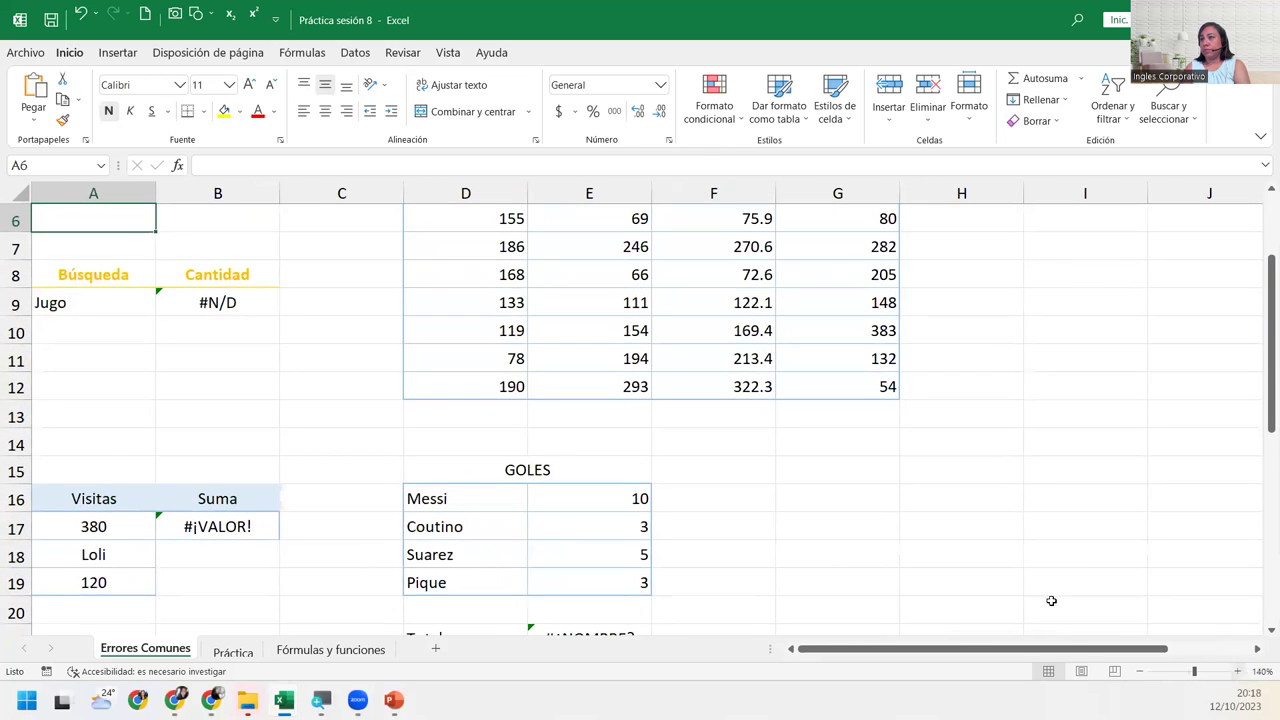
scroll(406, 374, up, 2)
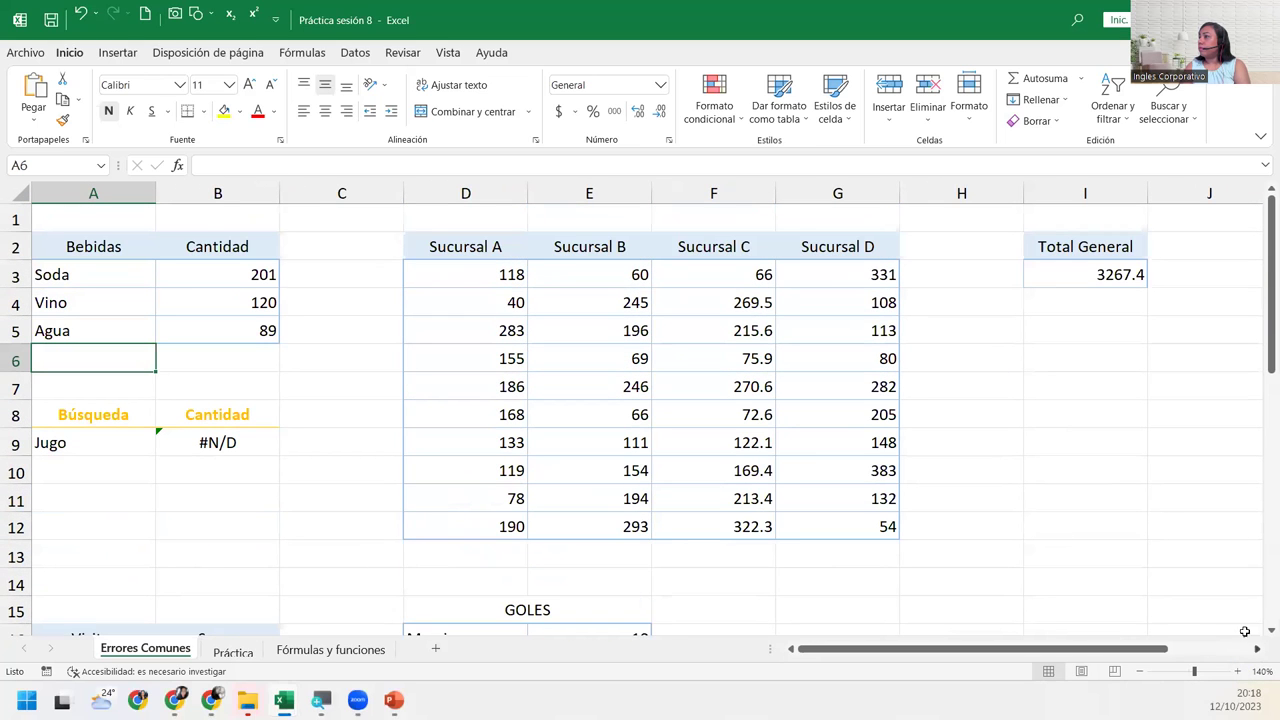
click(1237, 671)
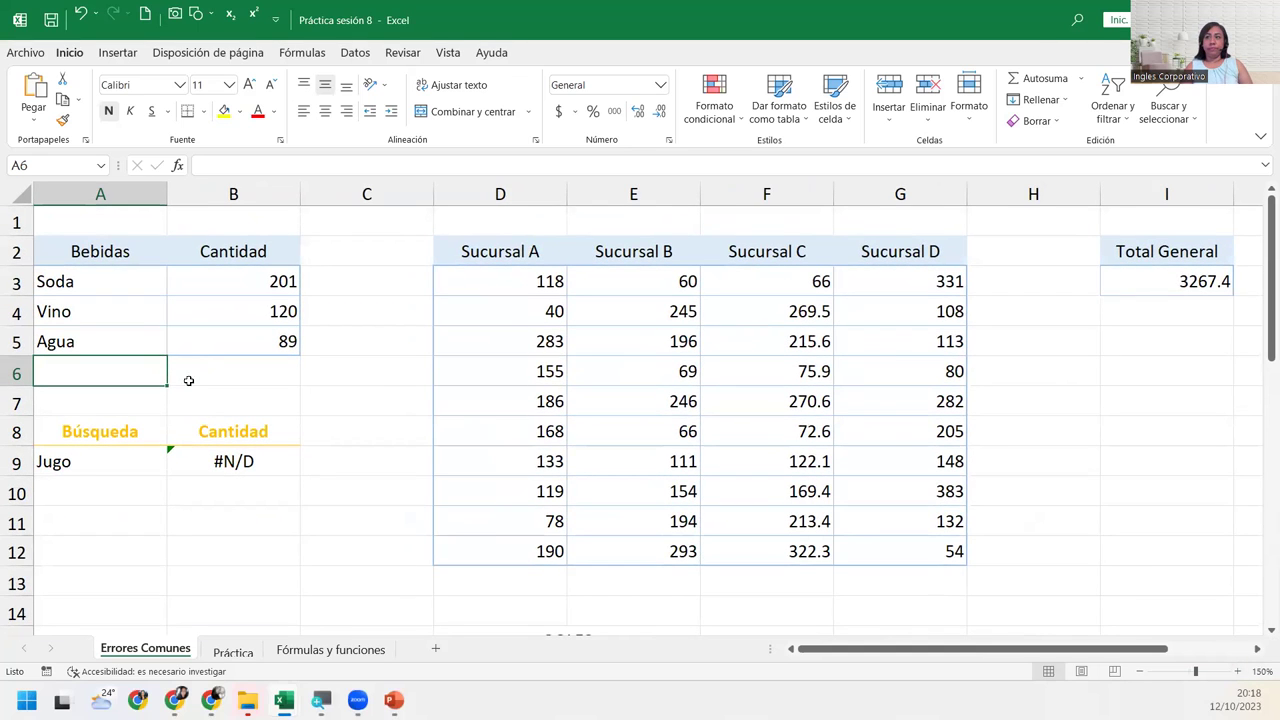
click(94, 467)
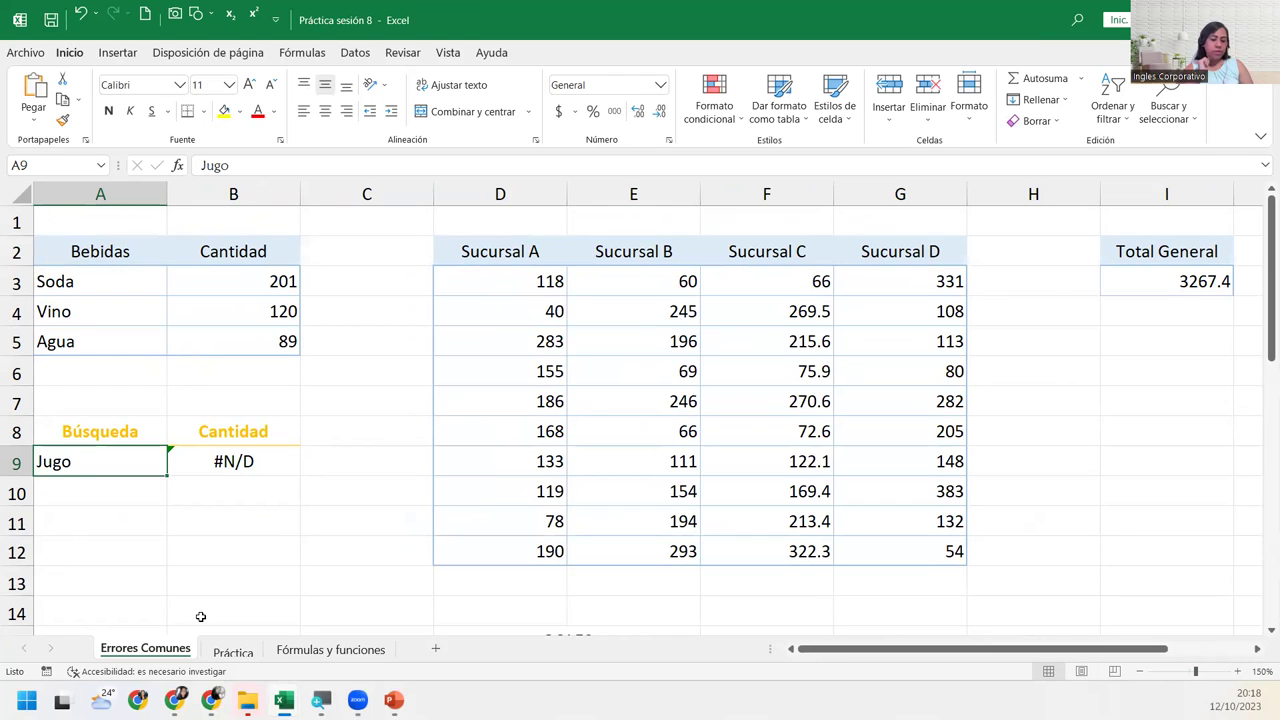
click(190, 442)
click(190, 450)
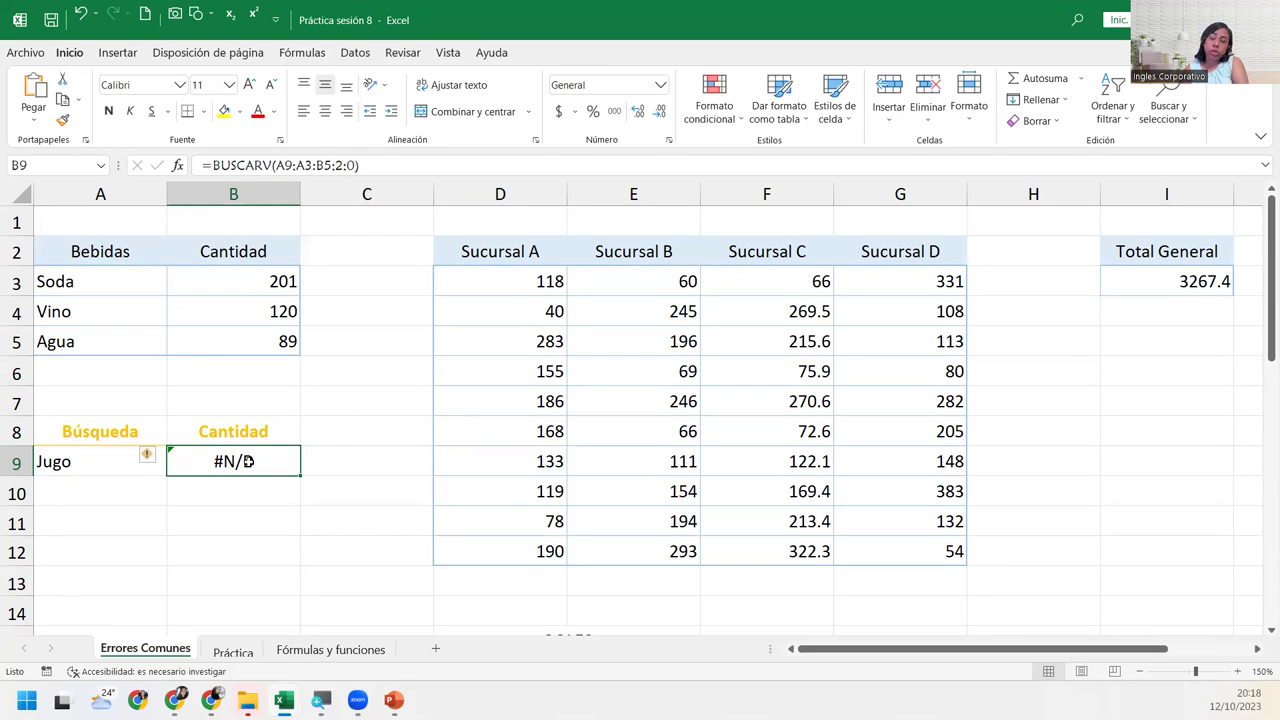
click(159, 458)
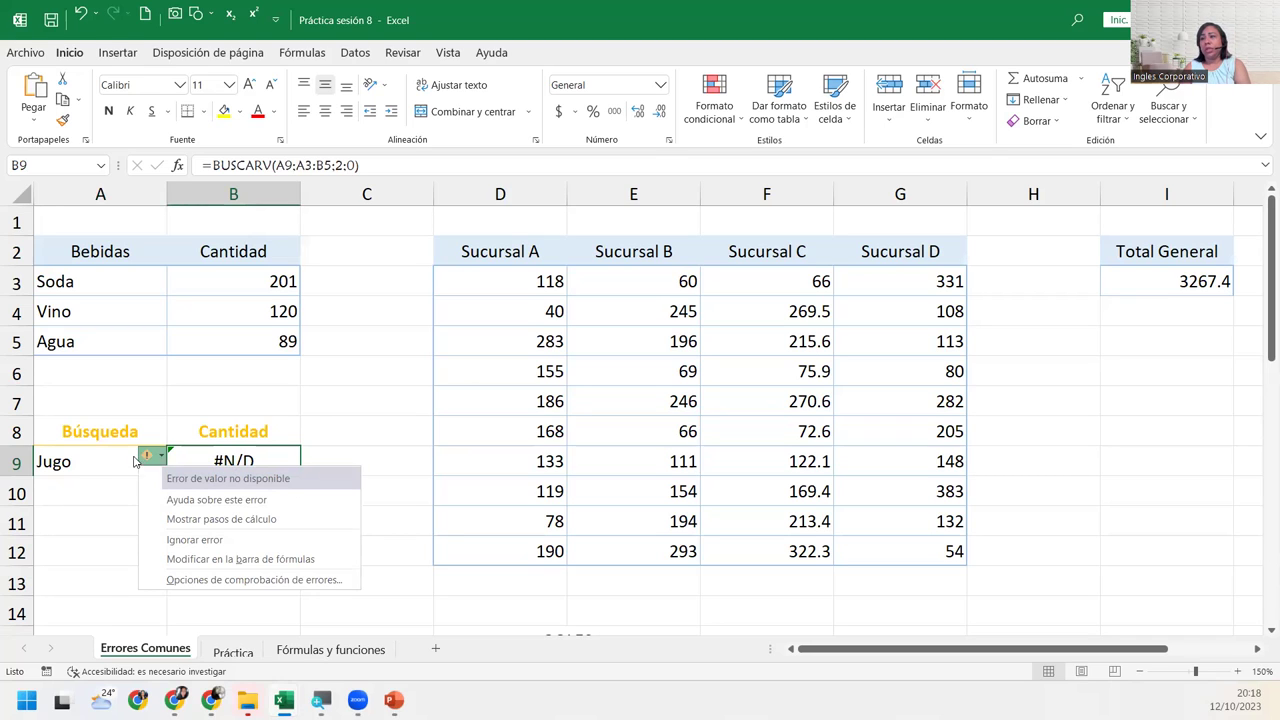
click(119, 462)
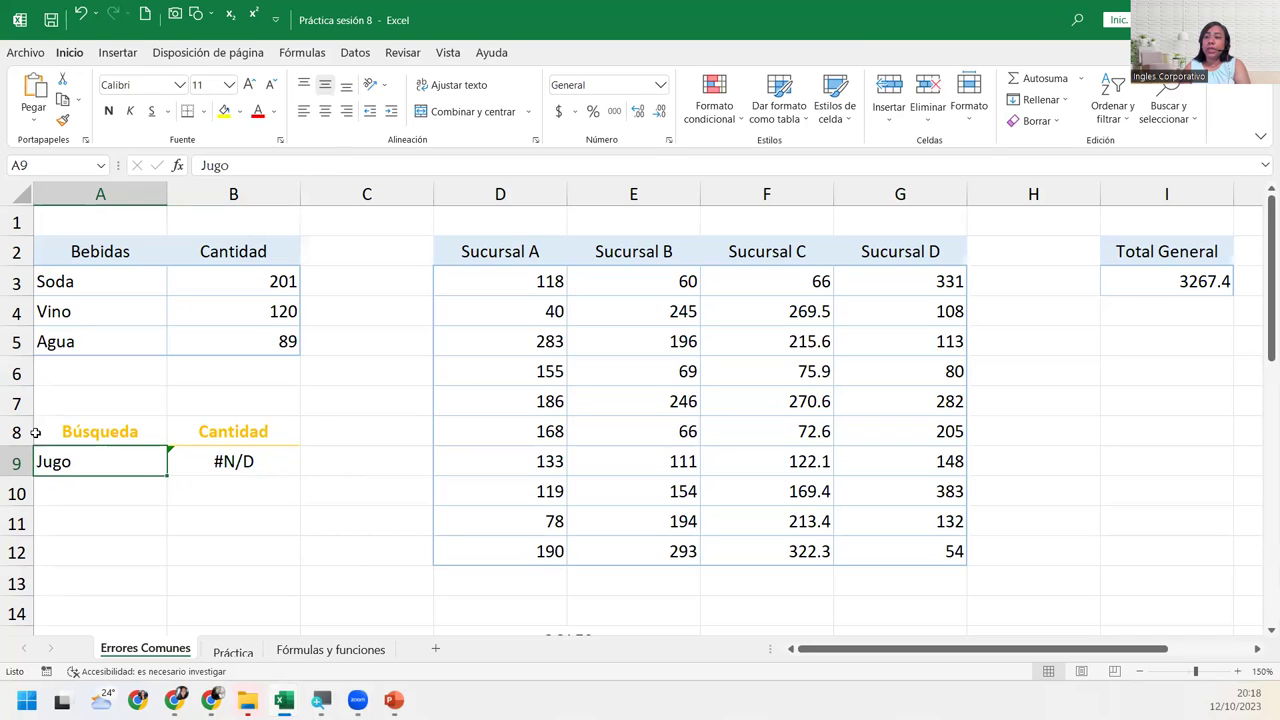
click(226, 462)
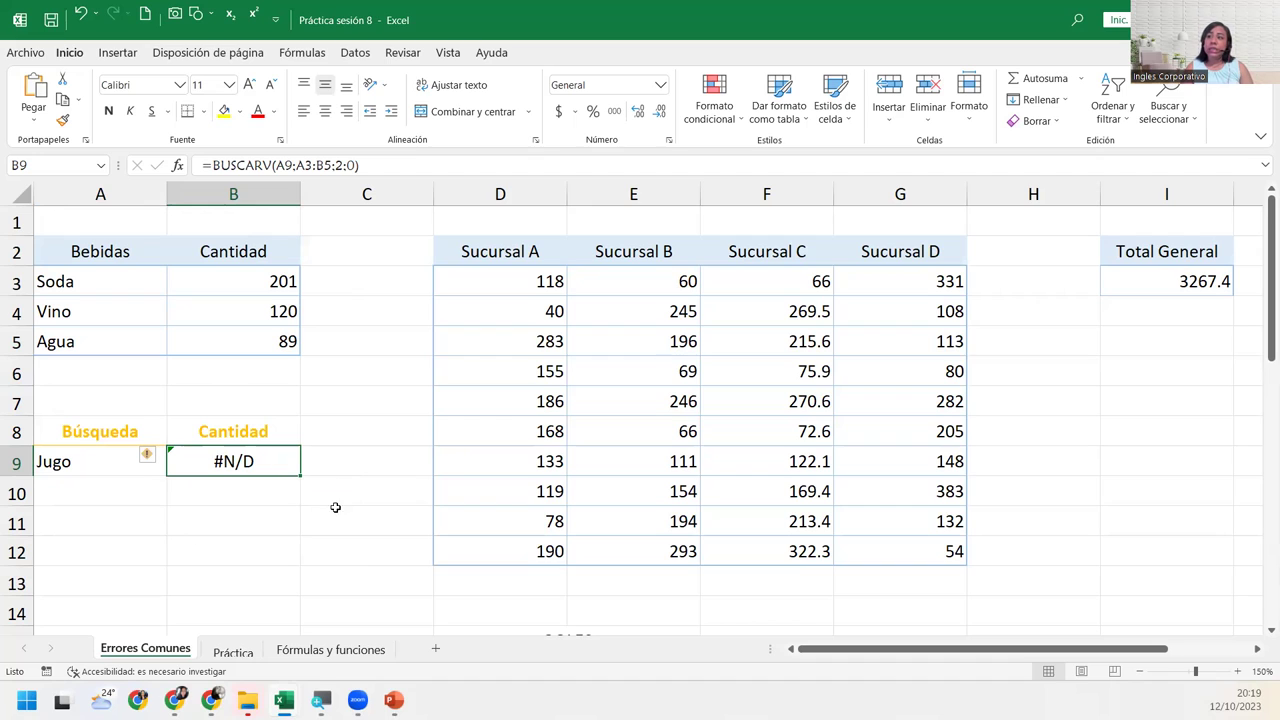
Compare the search value in A9 with the Bebidas and Cantidad table that the B9 lookup uses
drag(84, 286, 198, 326)
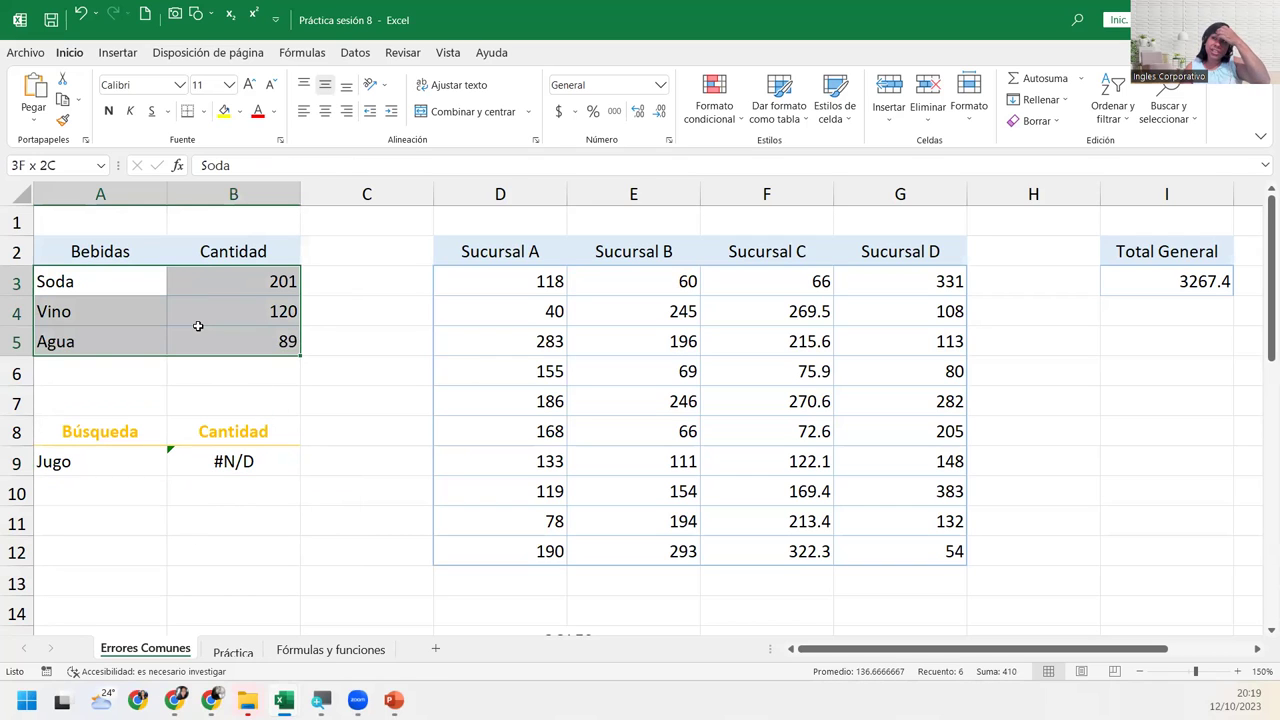
click(127, 461)
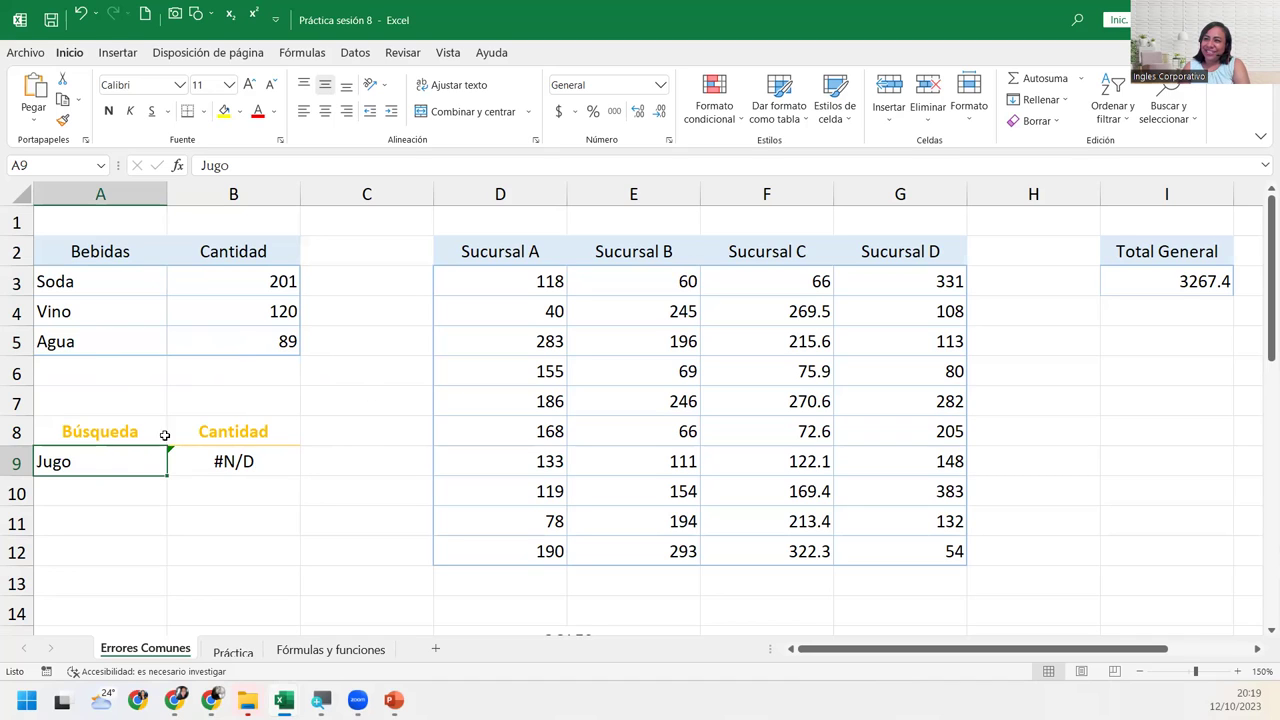
click(186, 465)
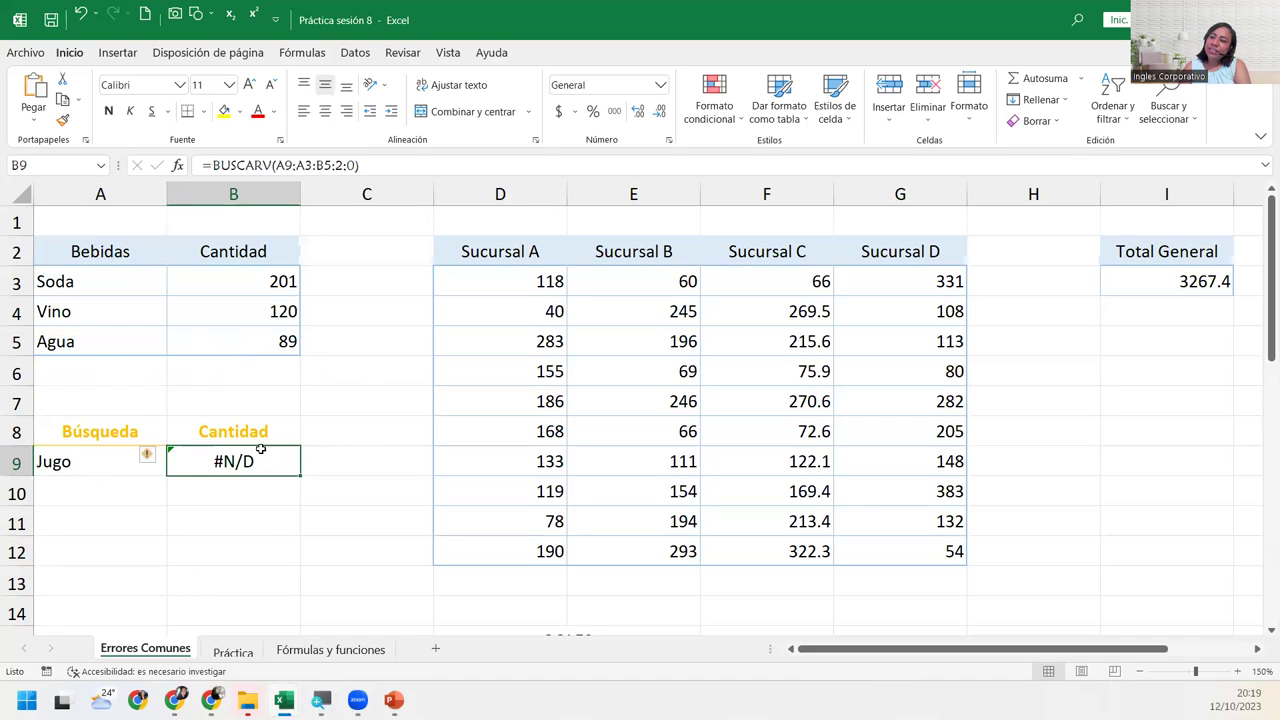
click(76, 462)
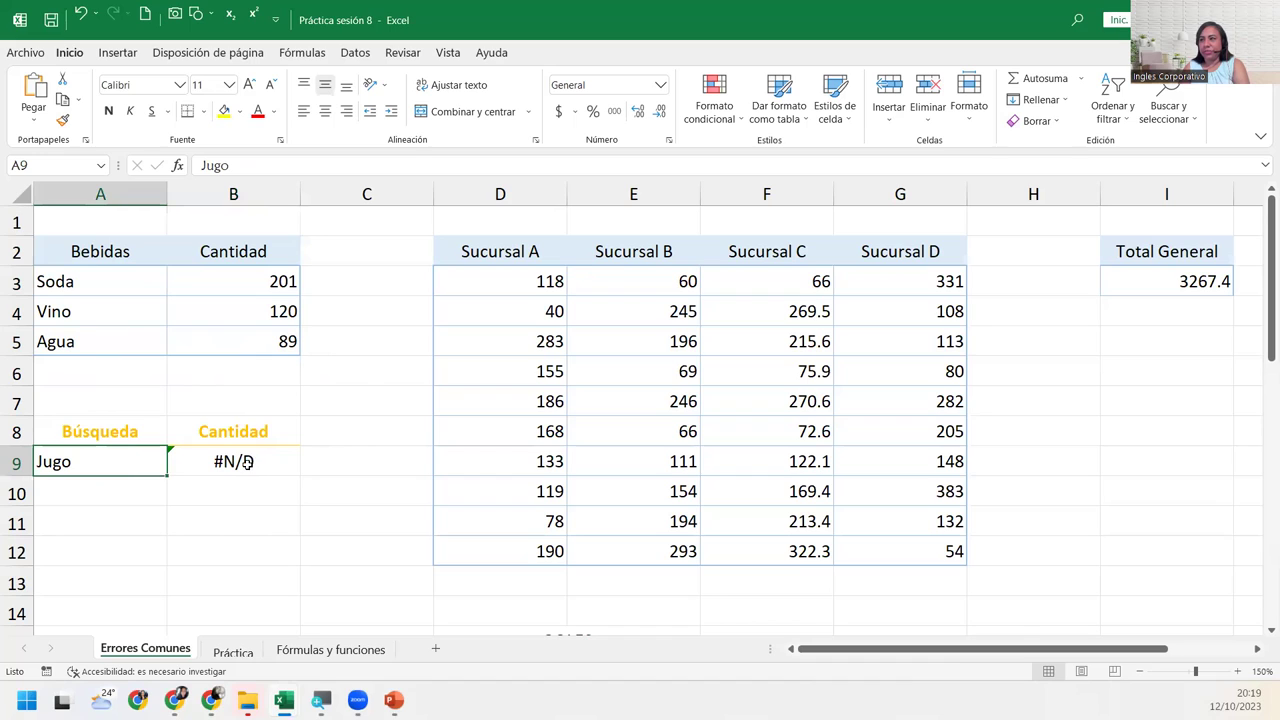
click(66, 280)
drag(69, 251, 240, 340)
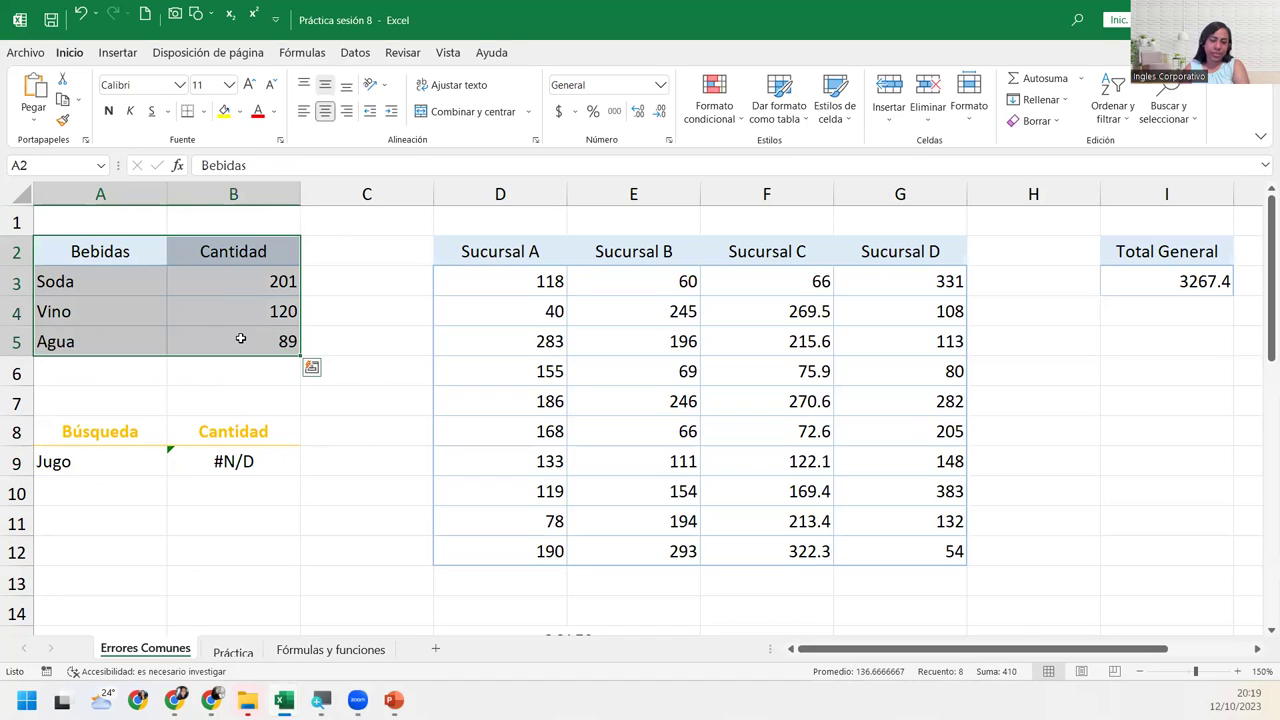
click(139, 458)
click(251, 460)
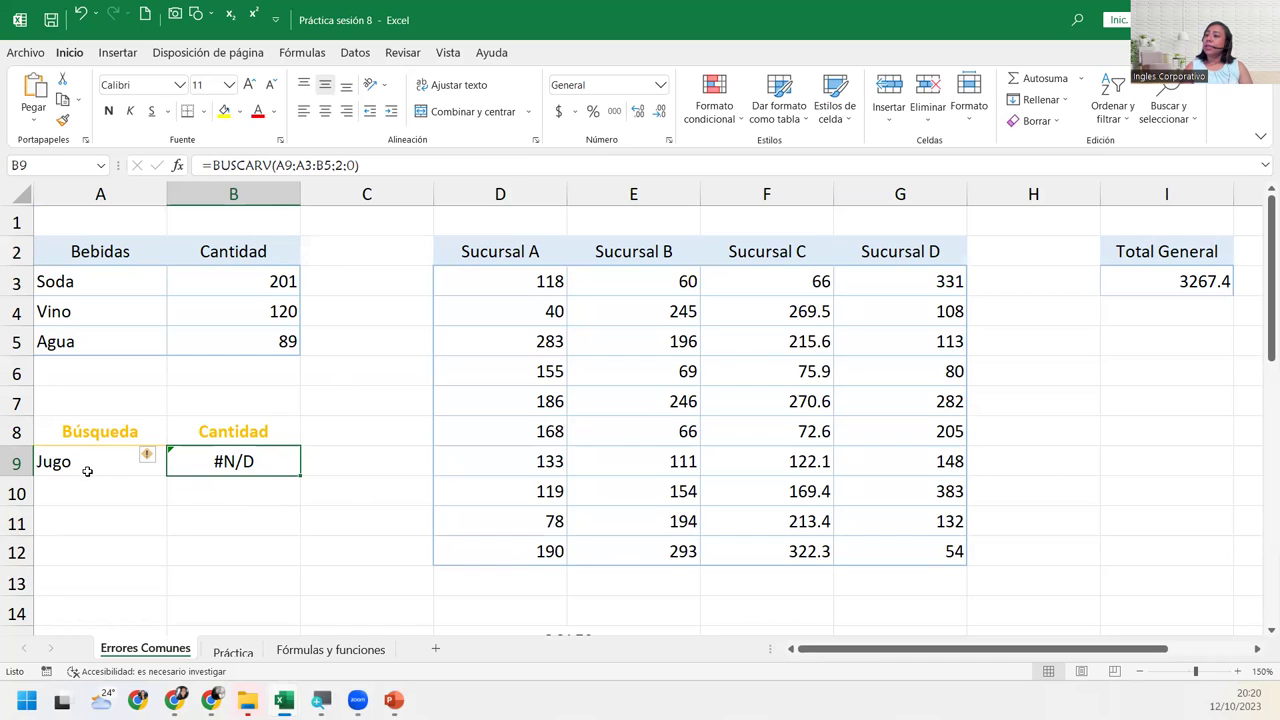
Replace the Búsqueda value in A9 with Agua and check the lookup in B9
click(115, 458)
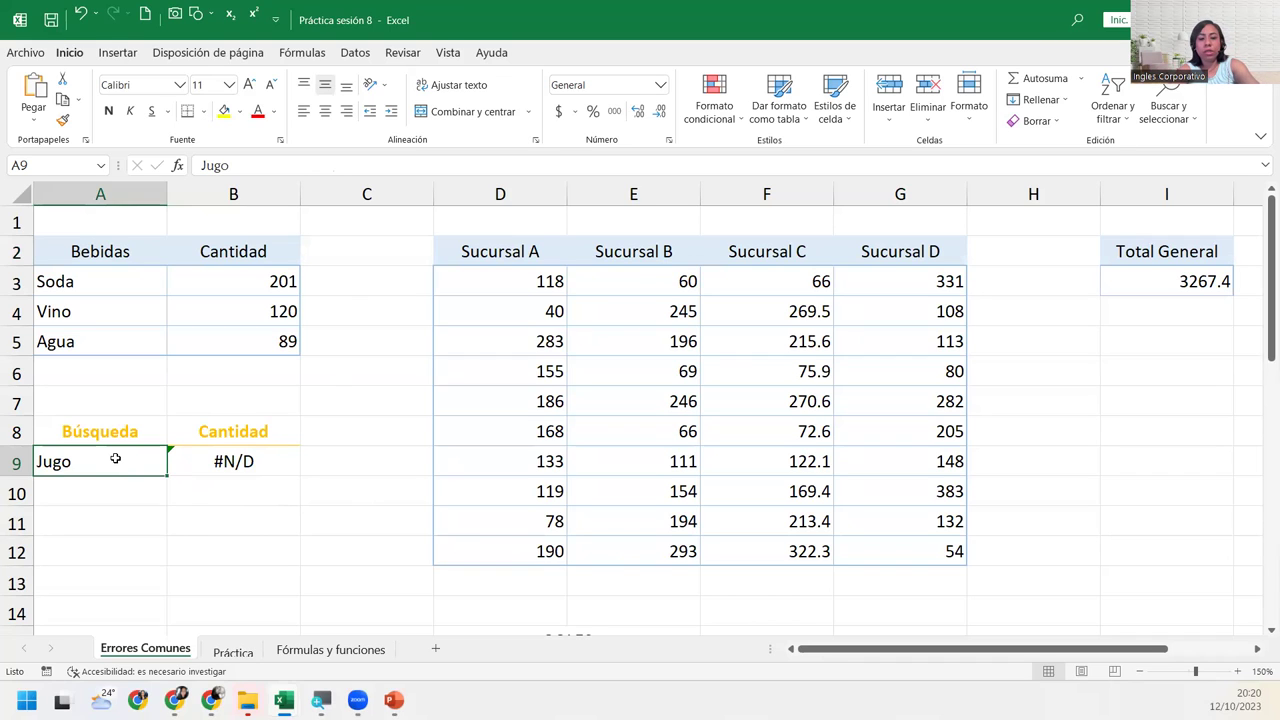
text(Agua)
key(Return)
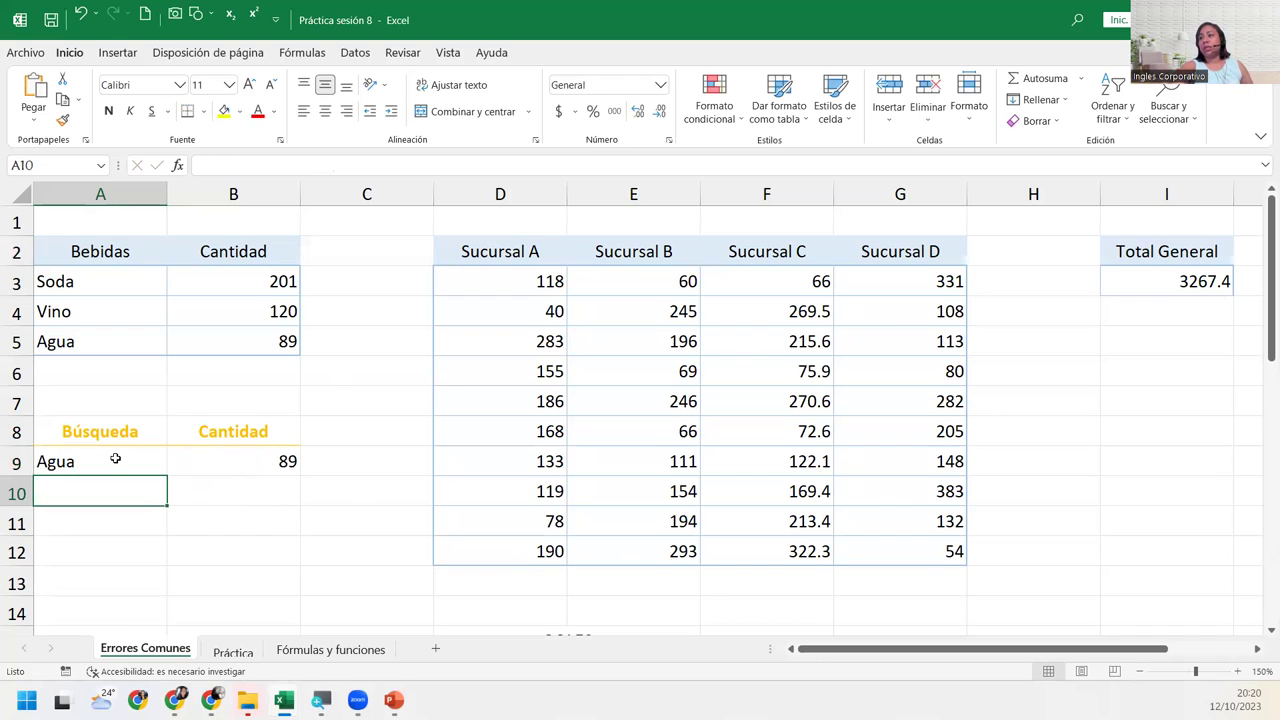
click(202, 464)
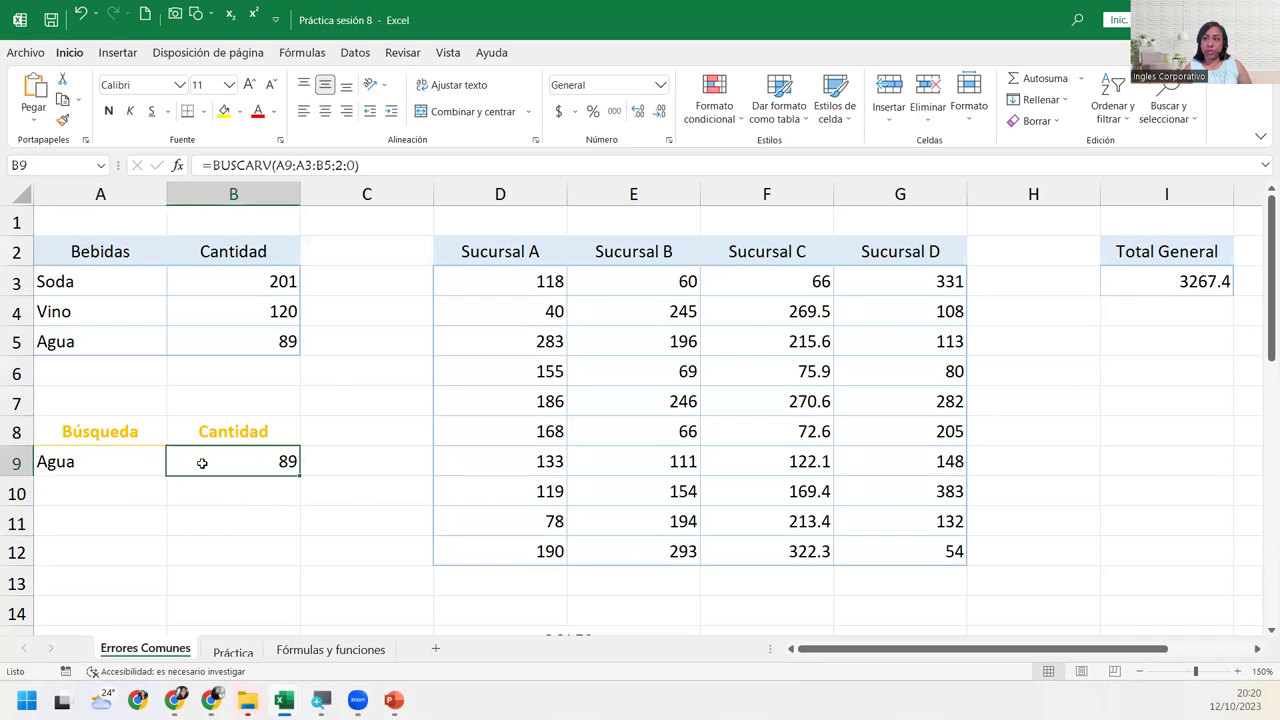
click(128, 455)
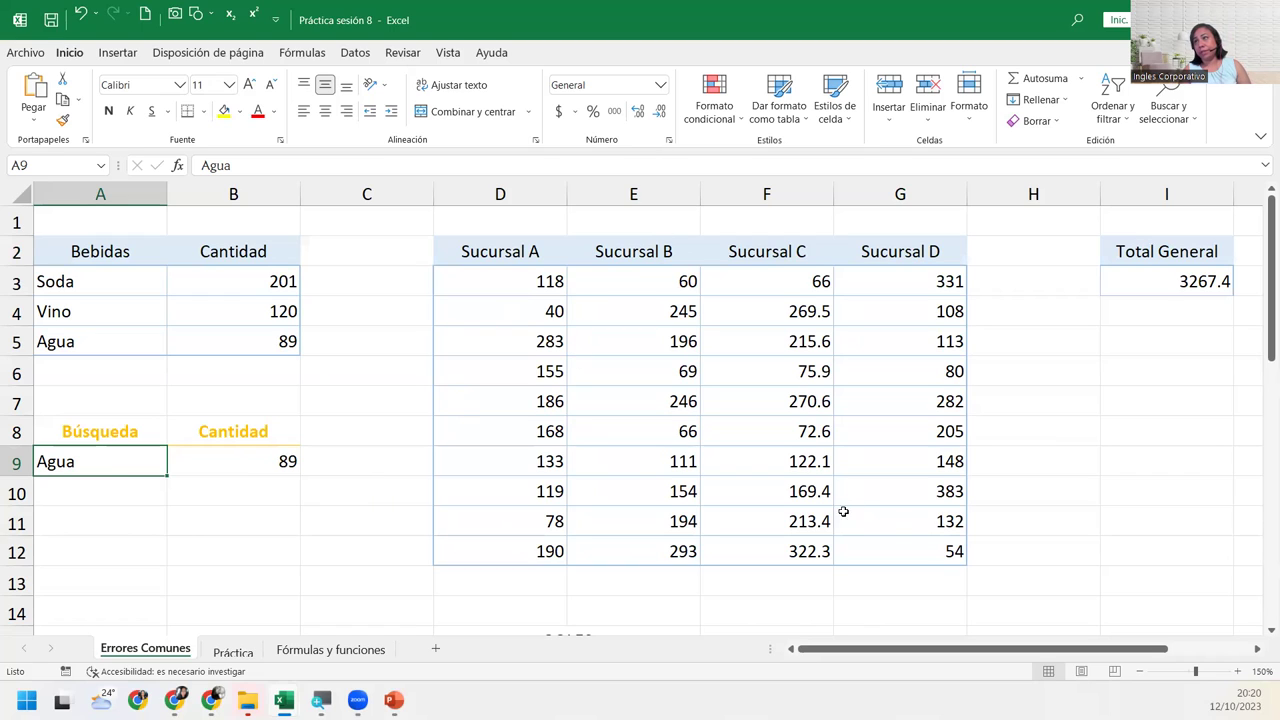
Check the ranges in the Total General formula and delete the Sucursal C cells F2:F12, shifting the remaining cells to the left
click(1207, 281)
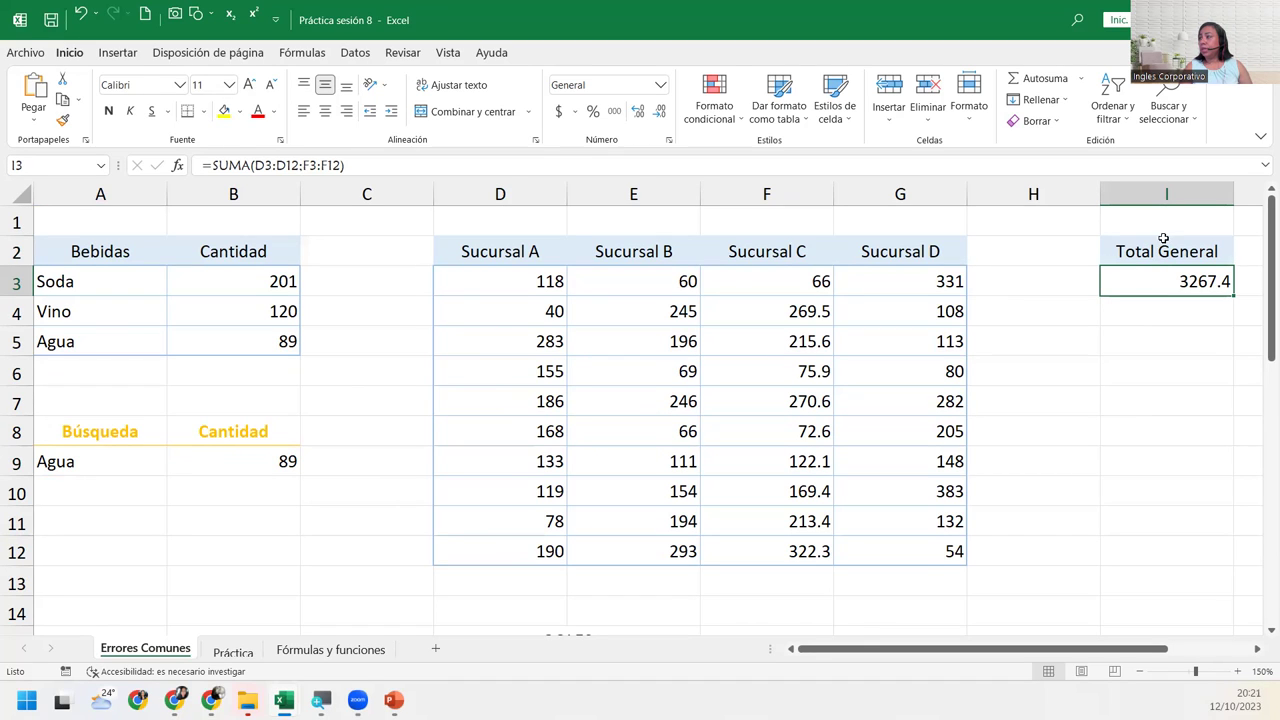
double_click(1175, 281)
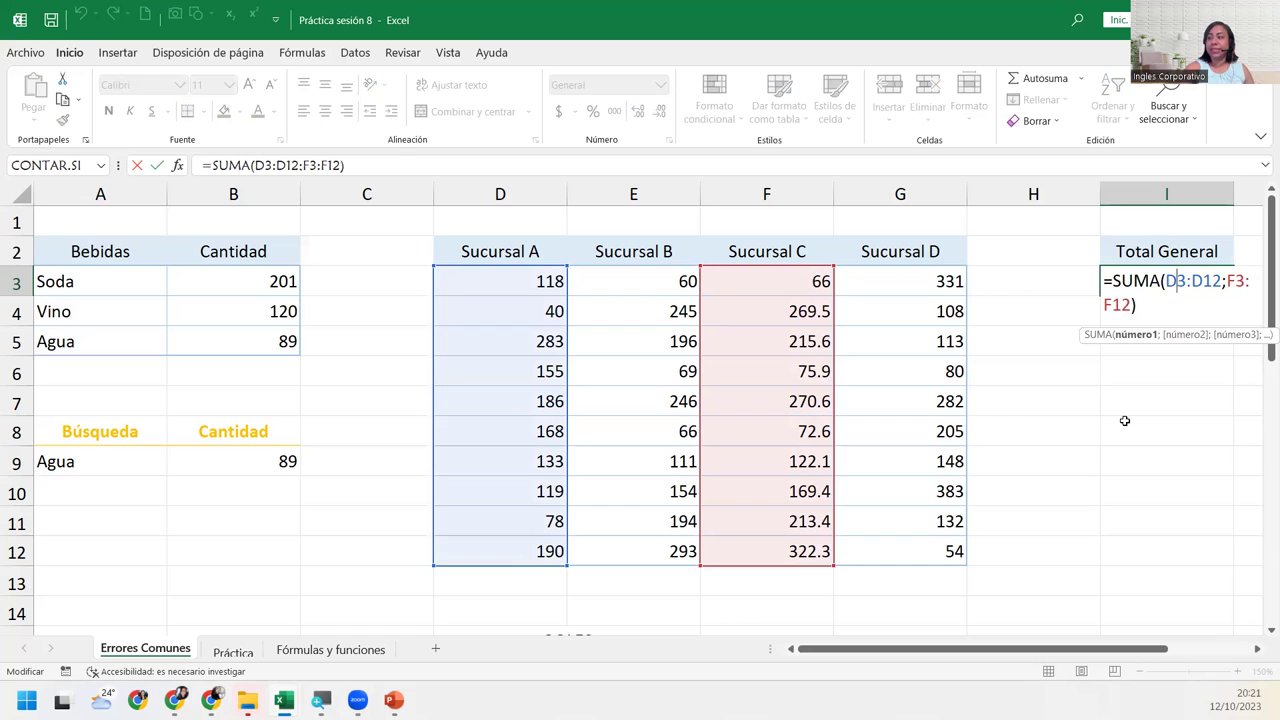
key(Return)
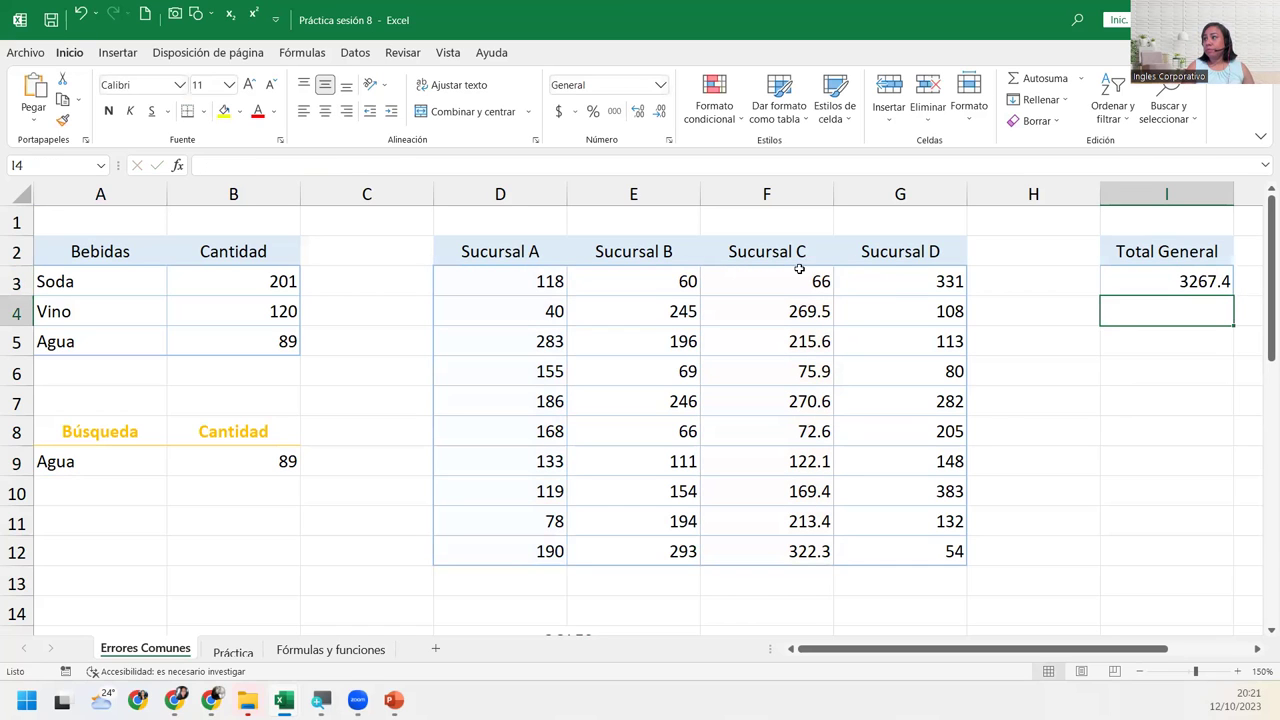
drag(770, 255, 801, 558)
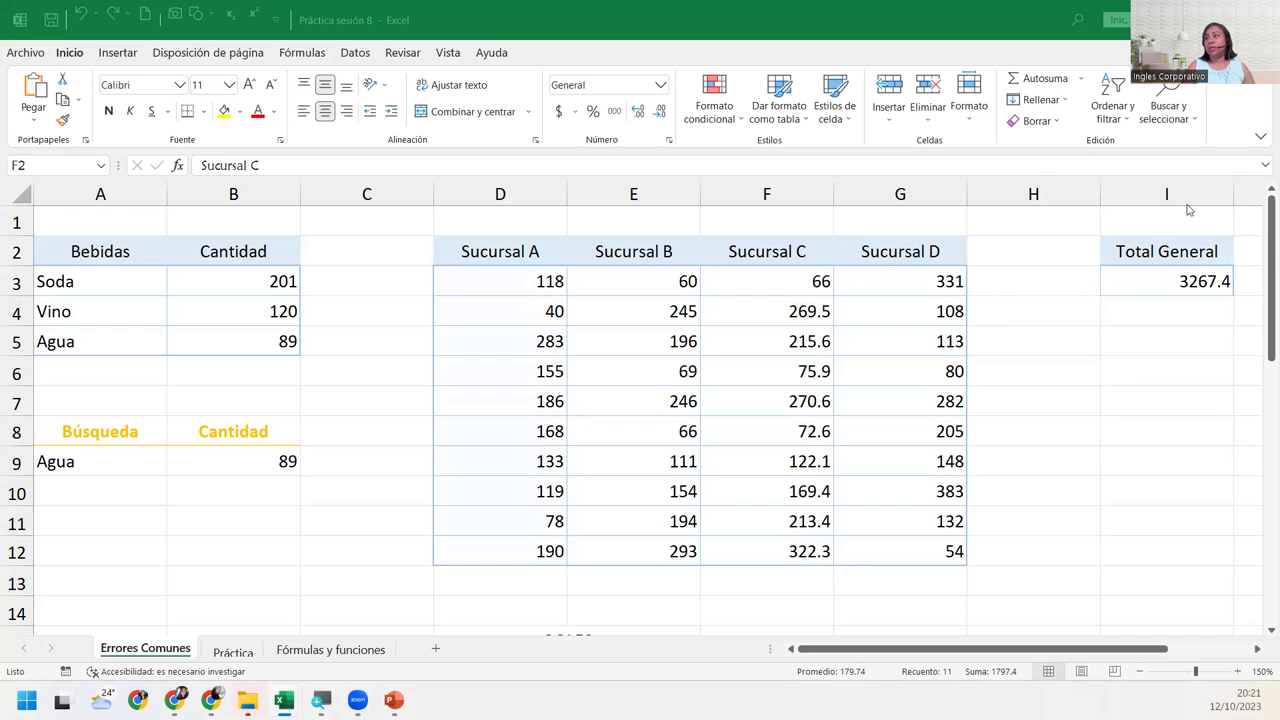
right_click(791, 251)
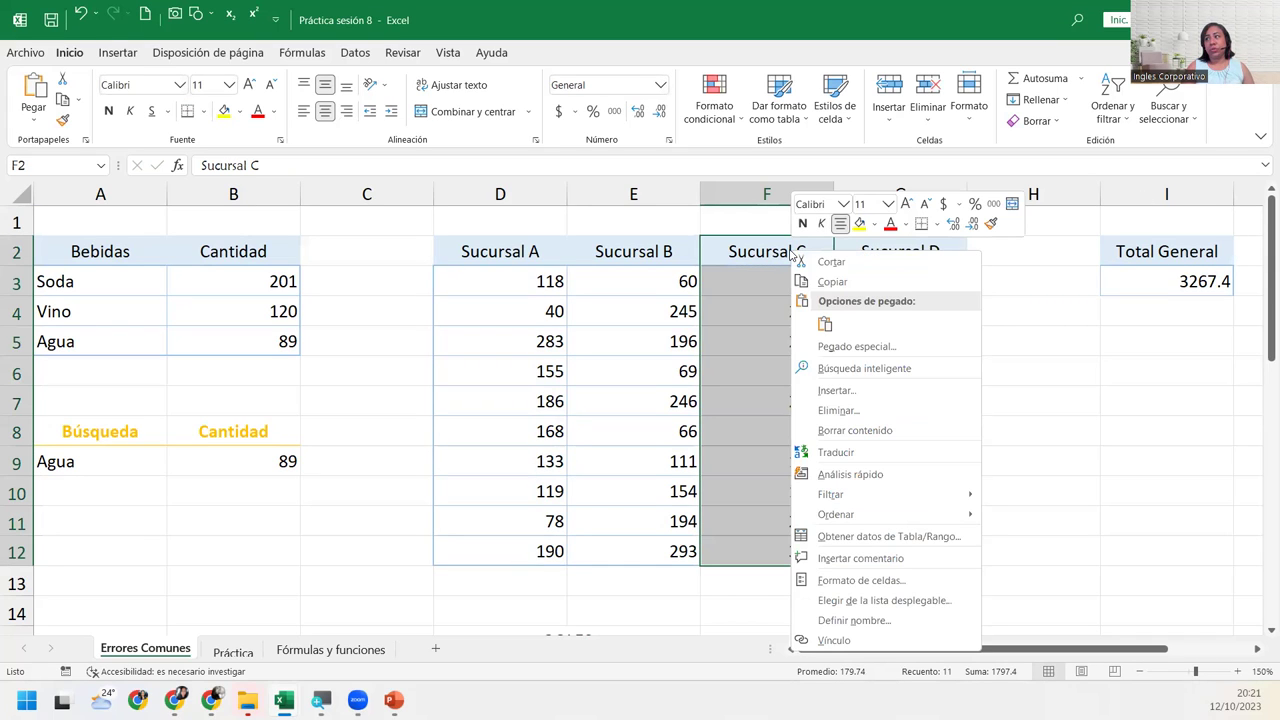
click(851, 418)
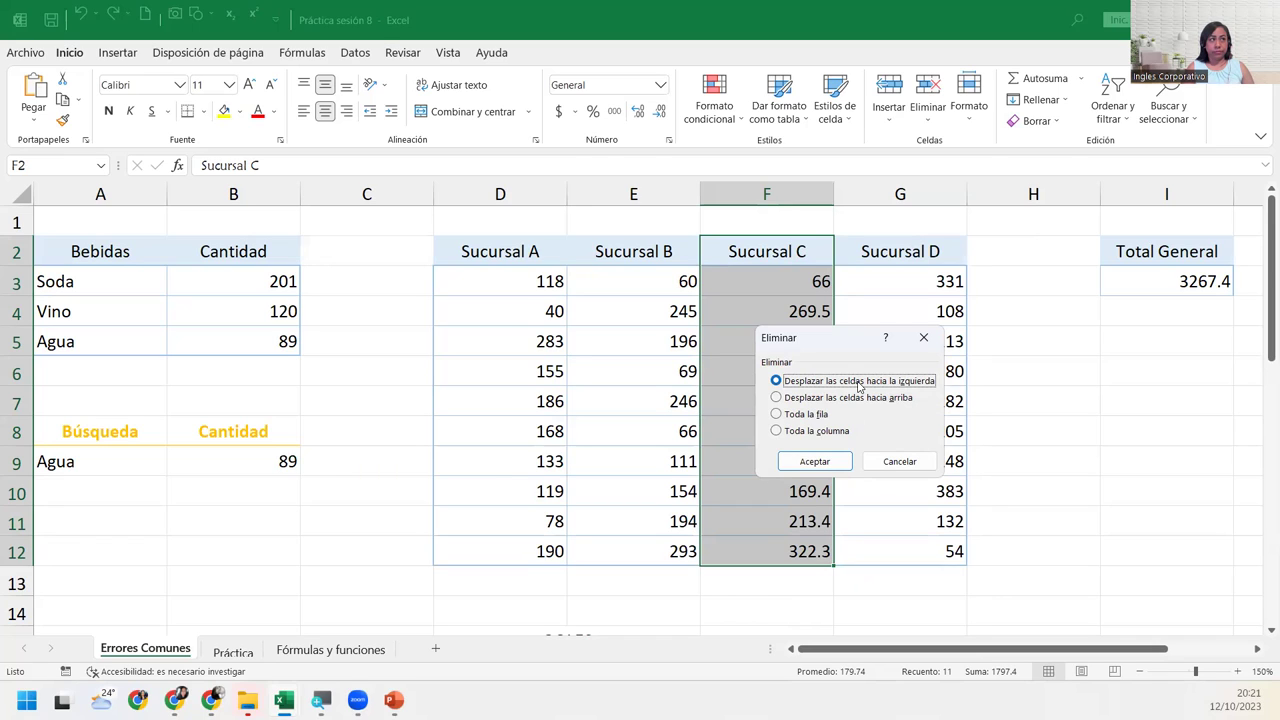
click(816, 463)
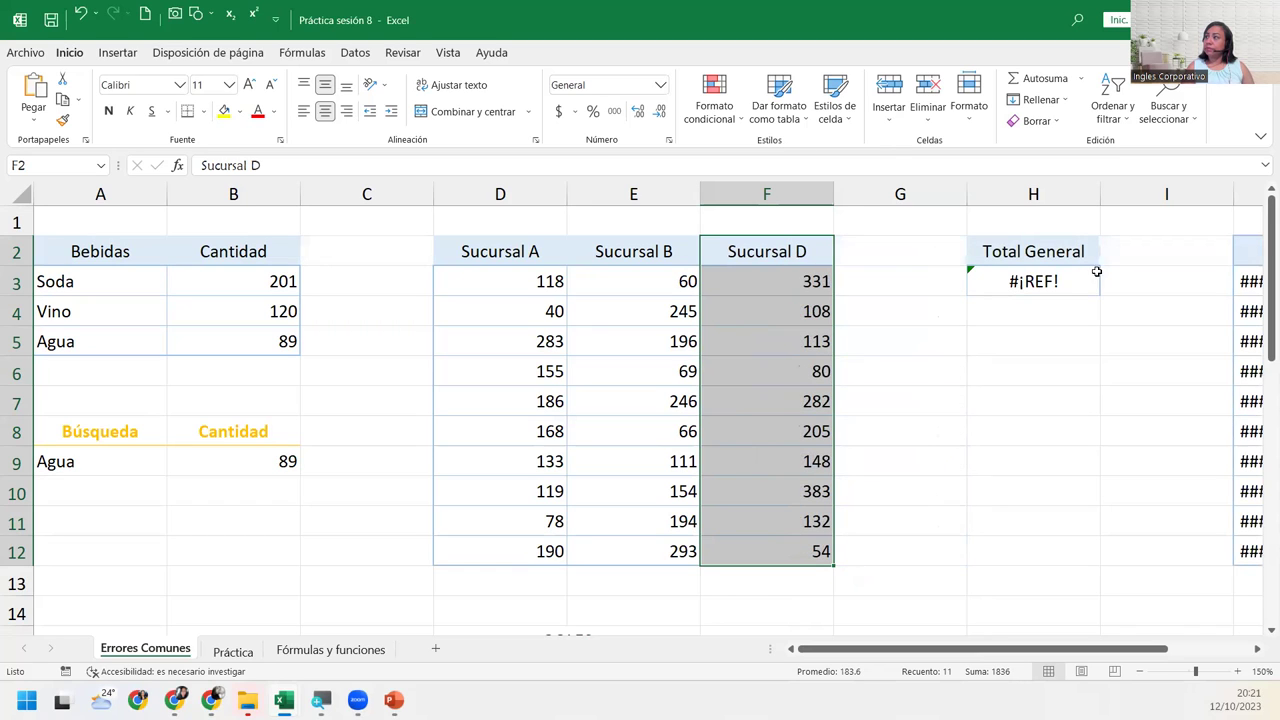
Repair the Total General formula in H3 by replacing the #¡REF! argument with the Sucursal D range F3:F12
click(1036, 277)
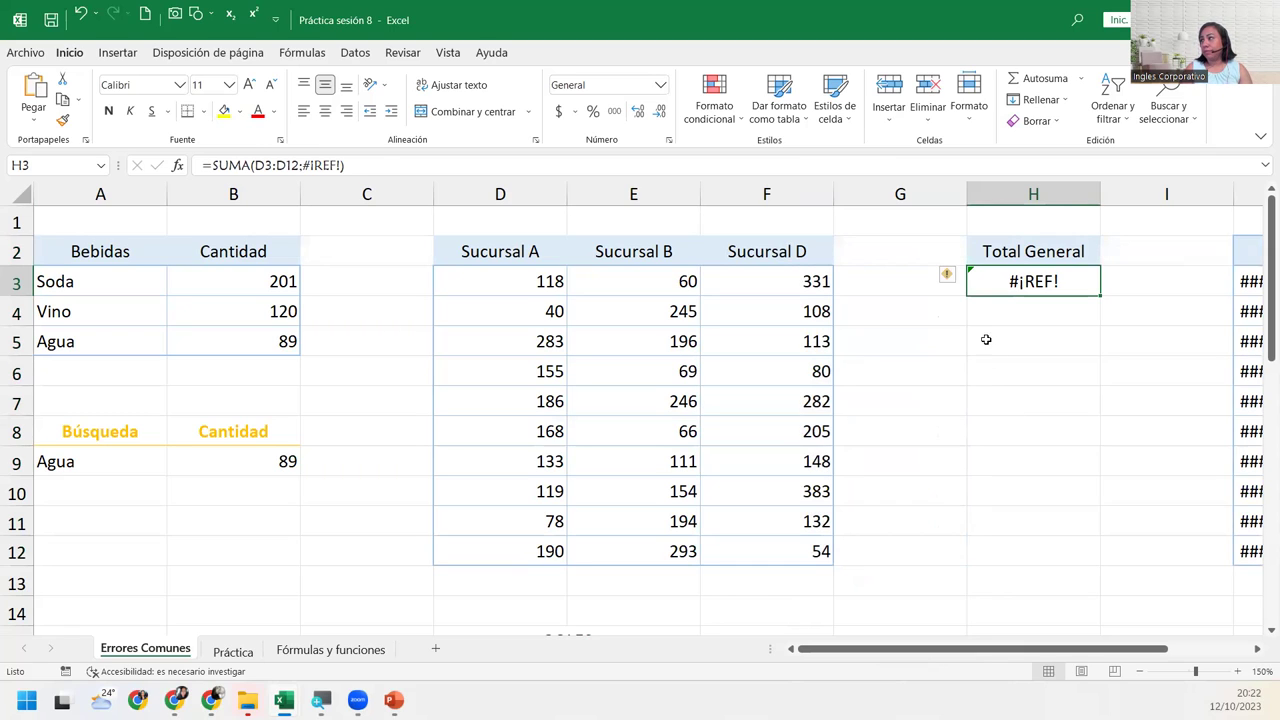
double_click(1018, 283)
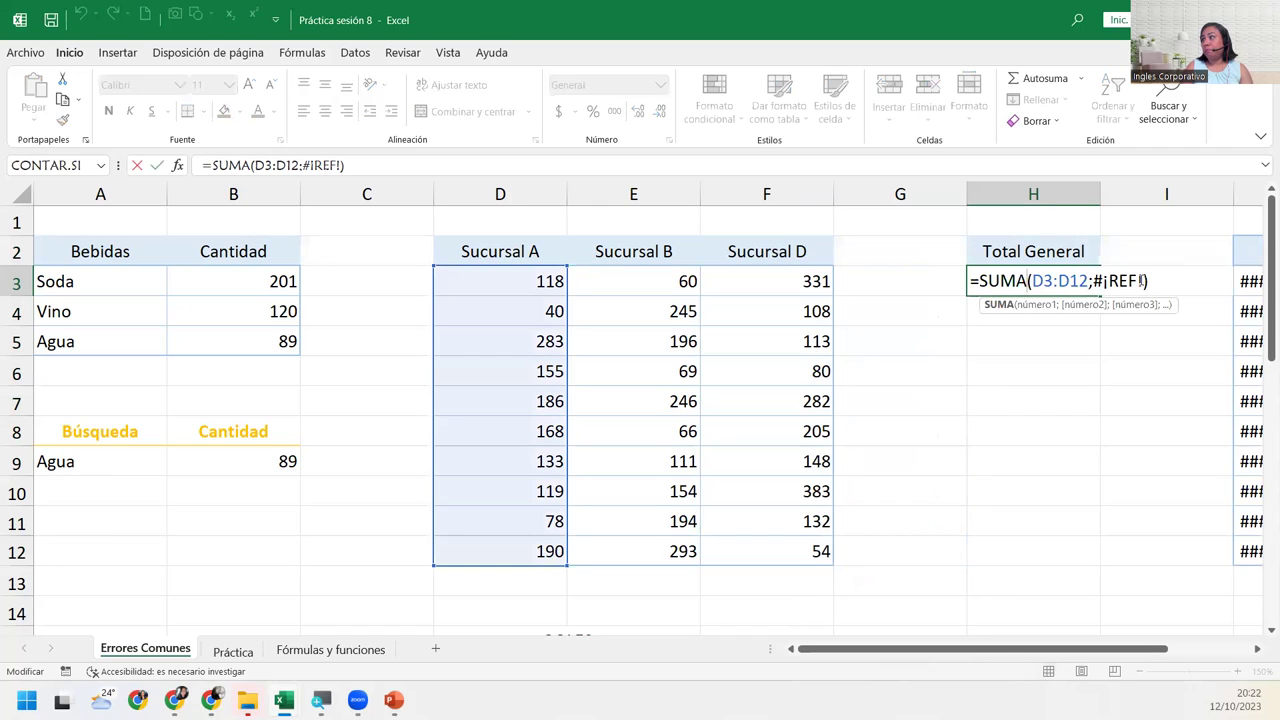
click(1124, 281)
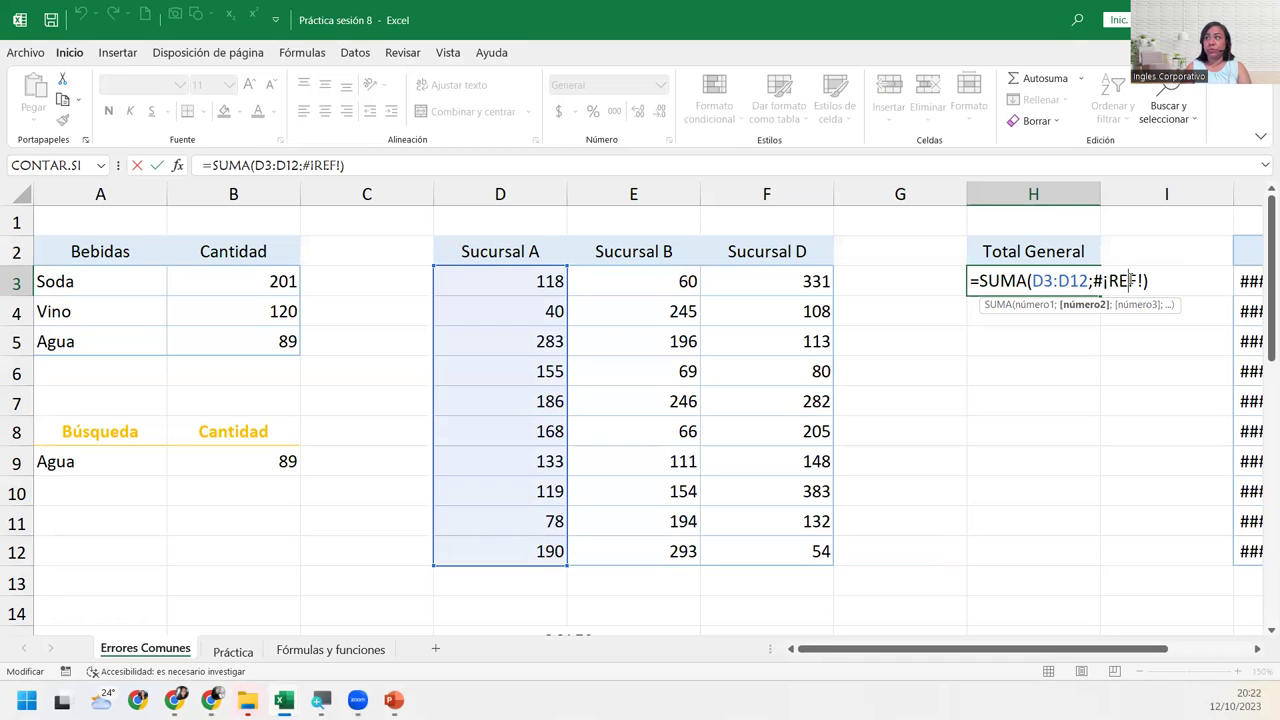
click(1086, 305)
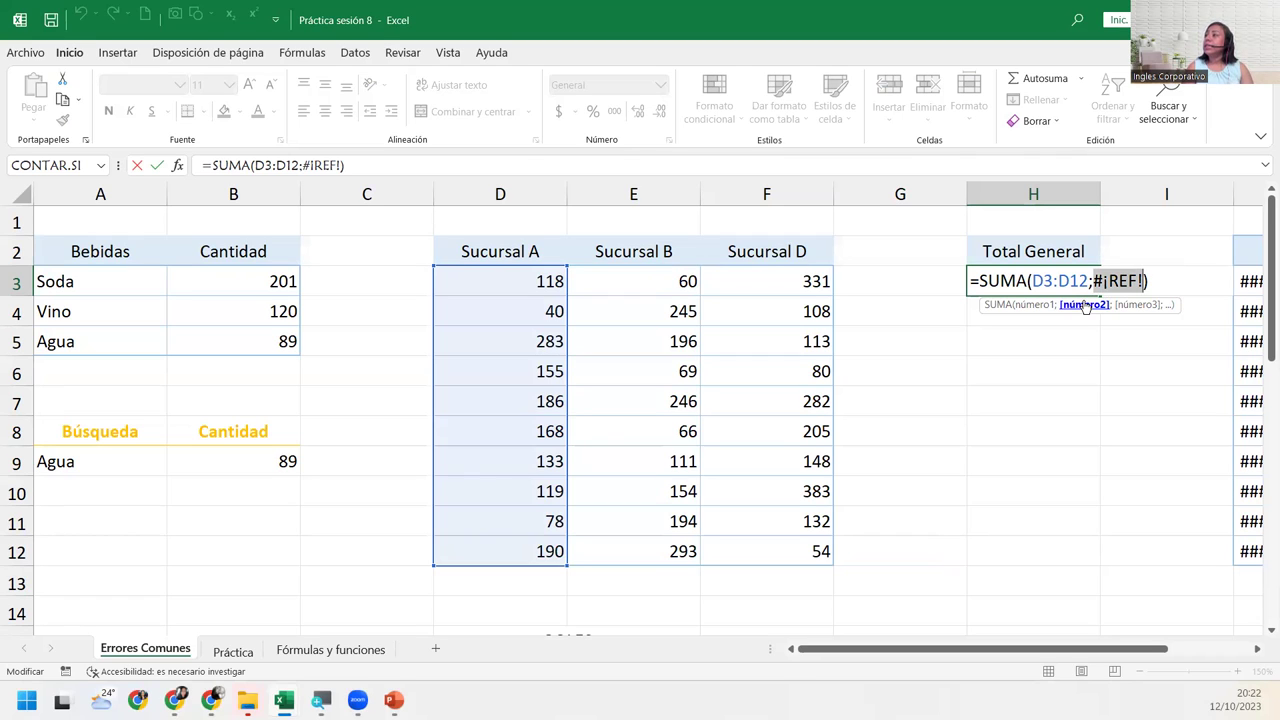
drag(800, 278, 766, 546)
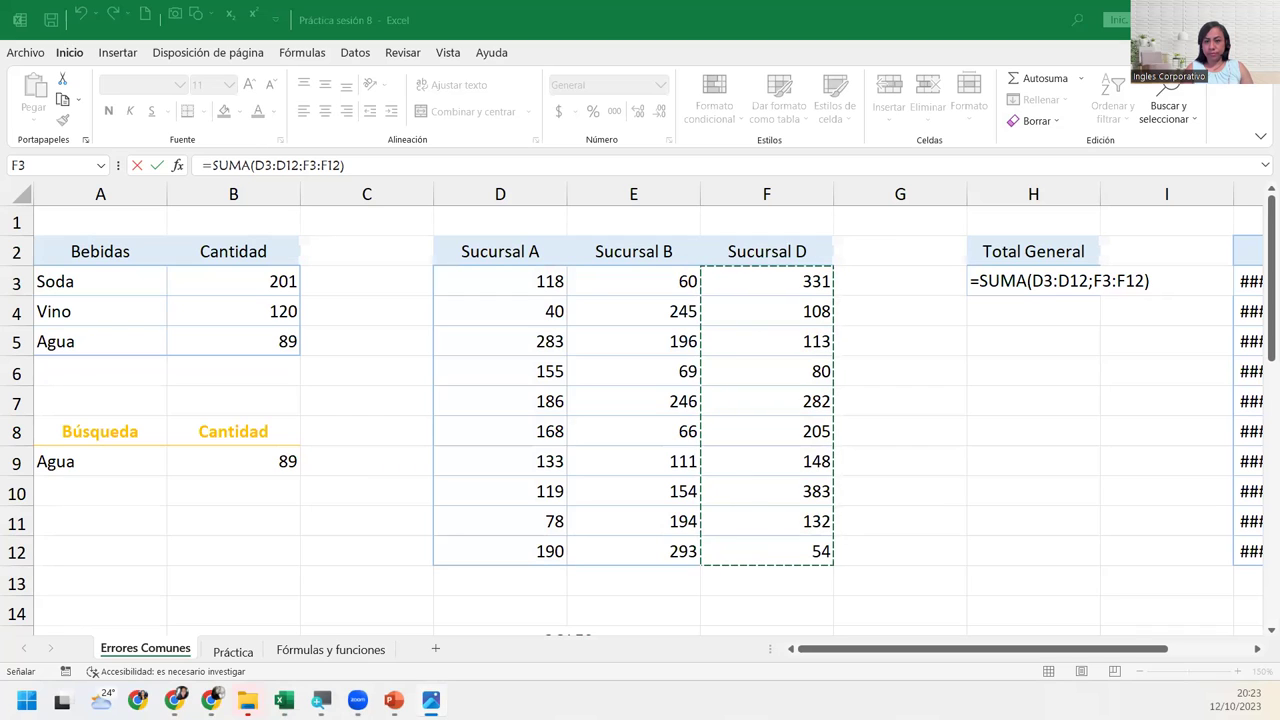
click(1175, 278)
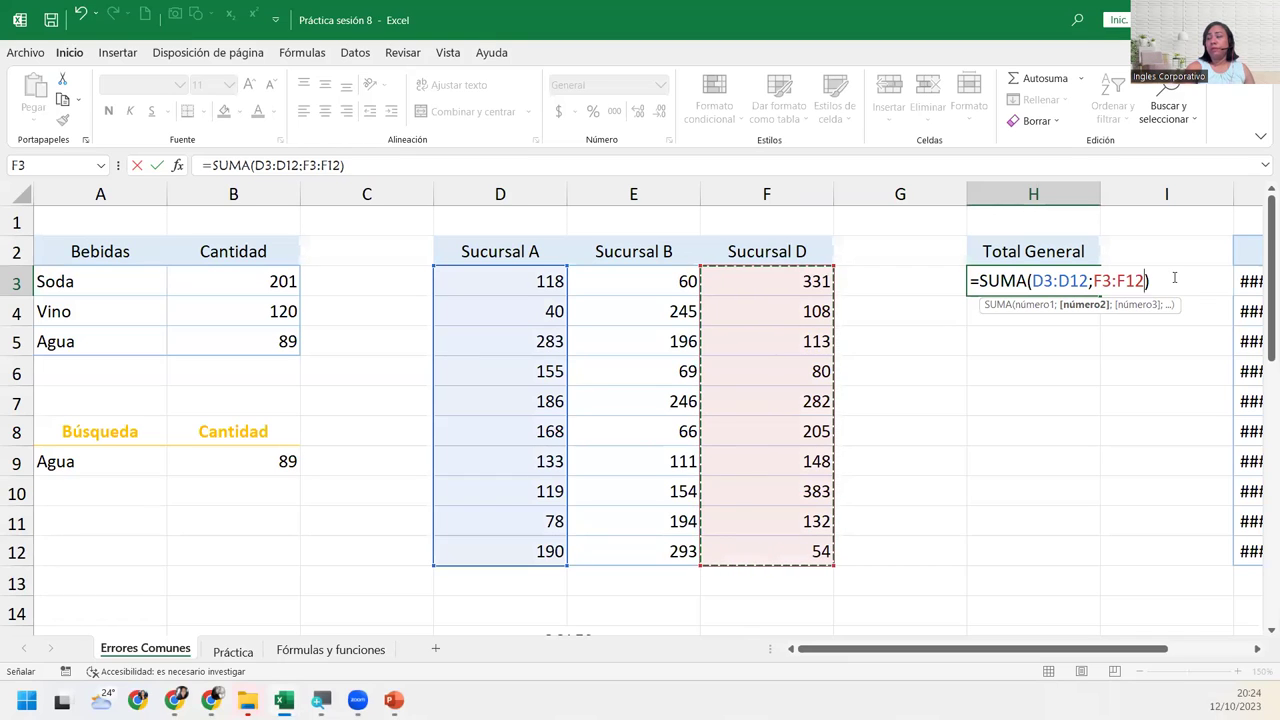
key(Return)
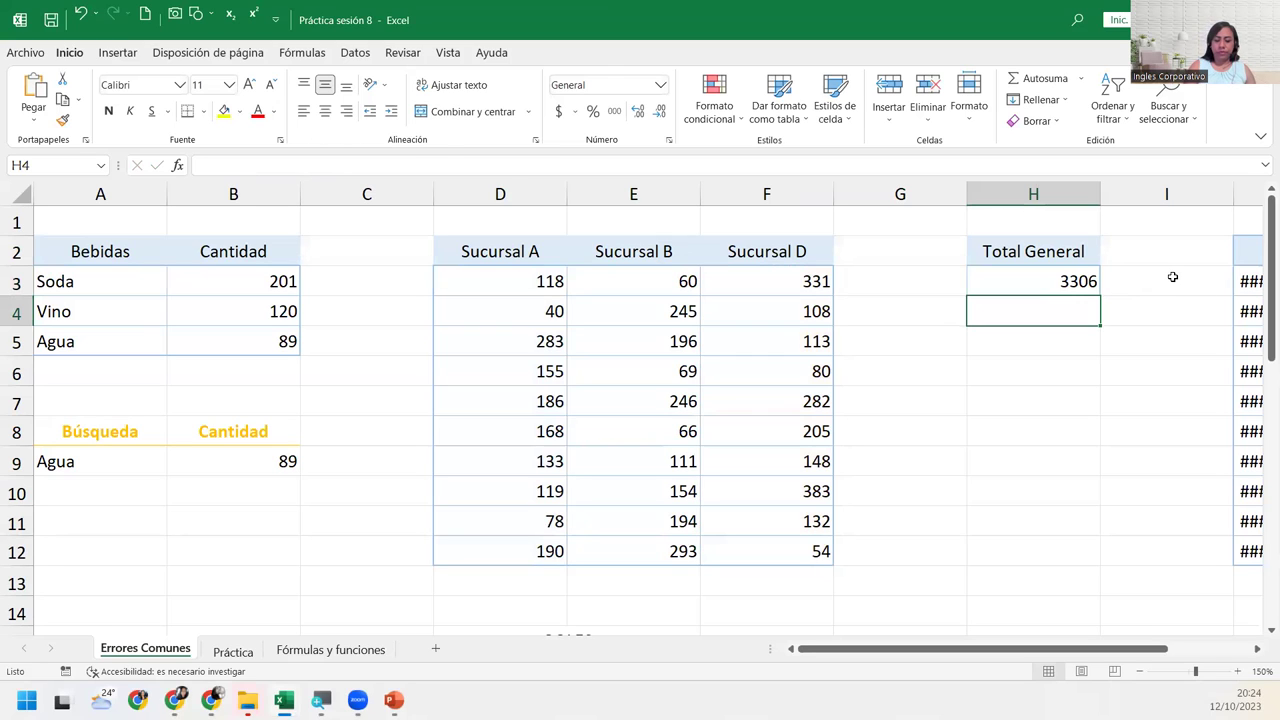
Open the Total General formula in H3 to inspect its Sucursal A and Sucursal D ranges, then switch to the other Práctica sesión 8 window
click(1026, 284)
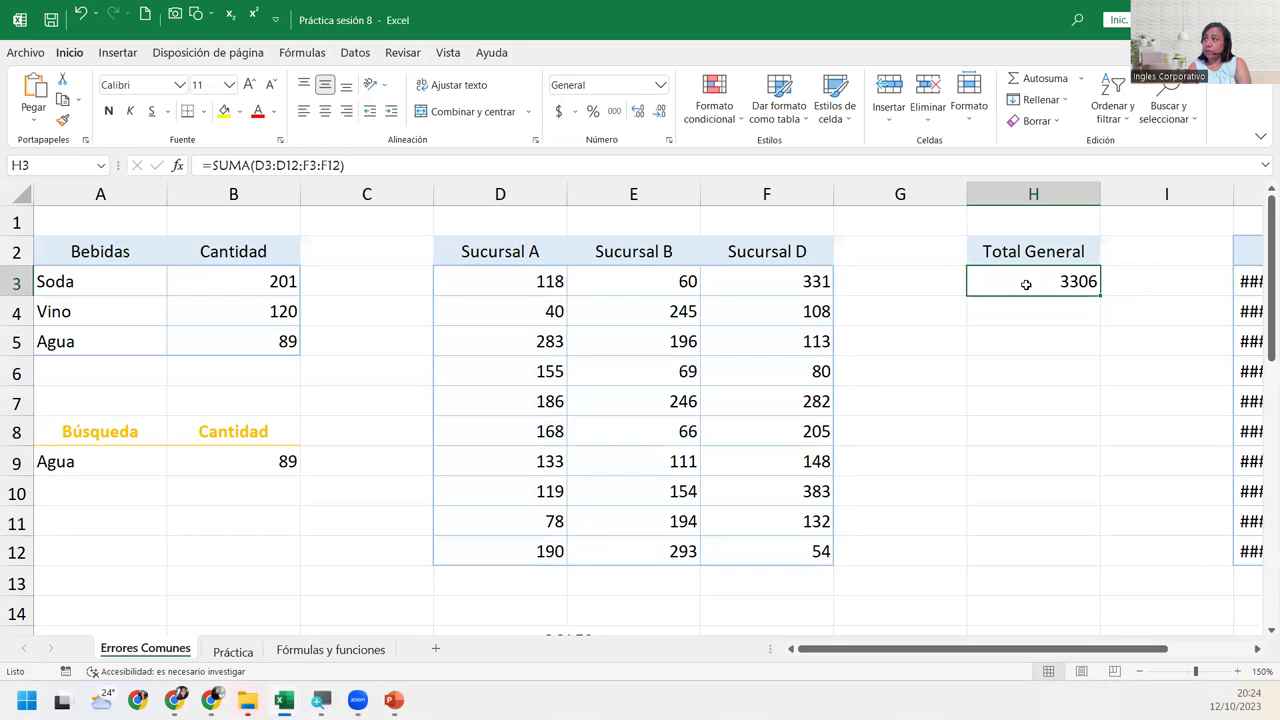
double_click(1028, 283)
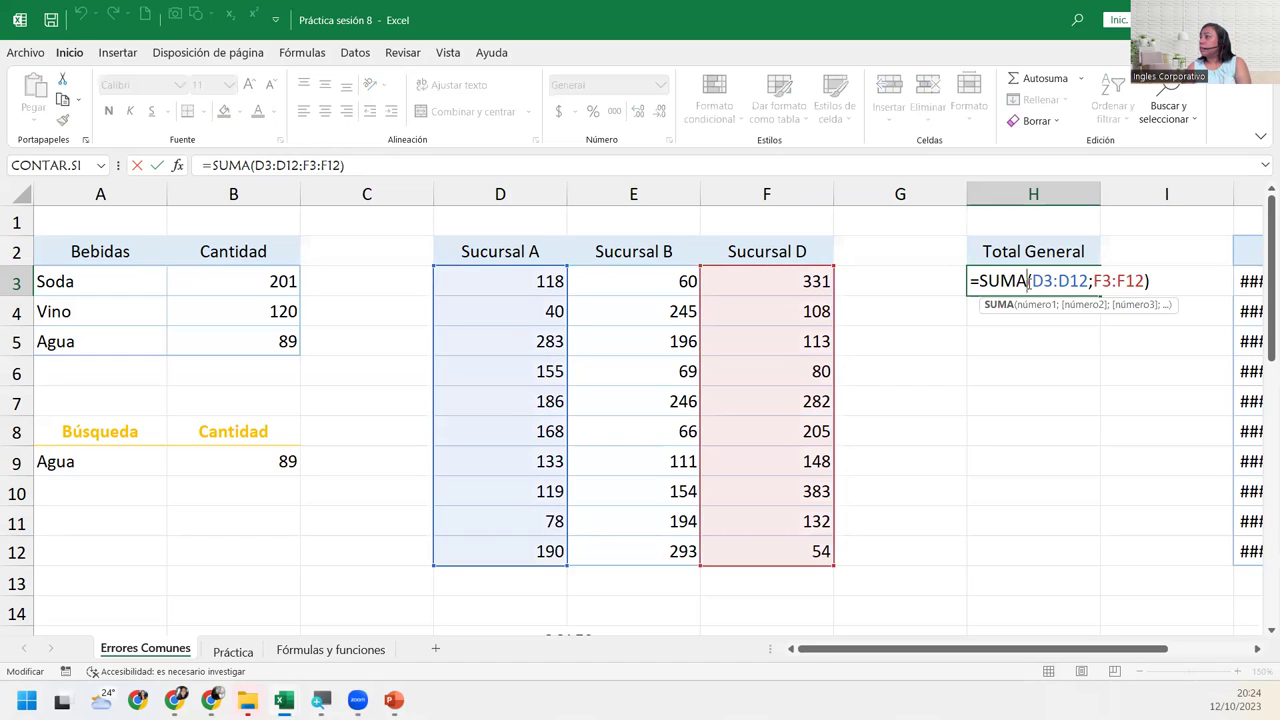
click(1155, 281)
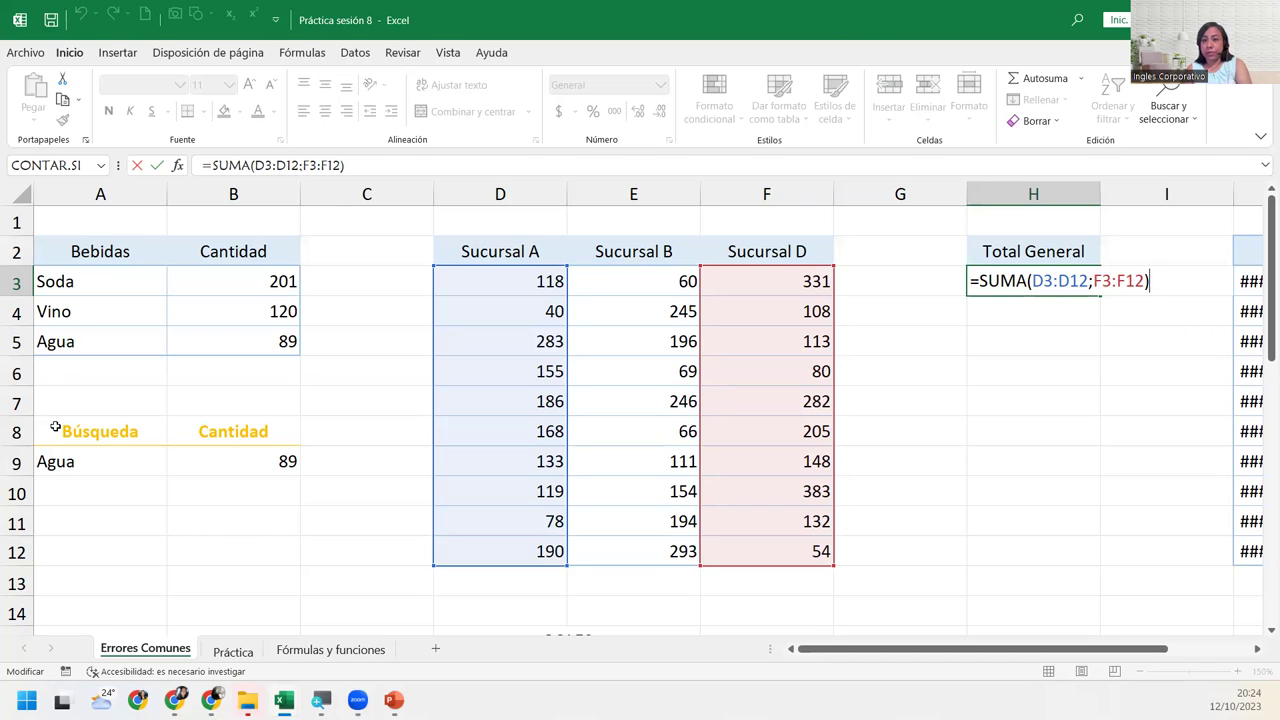
key(alt+Tab)
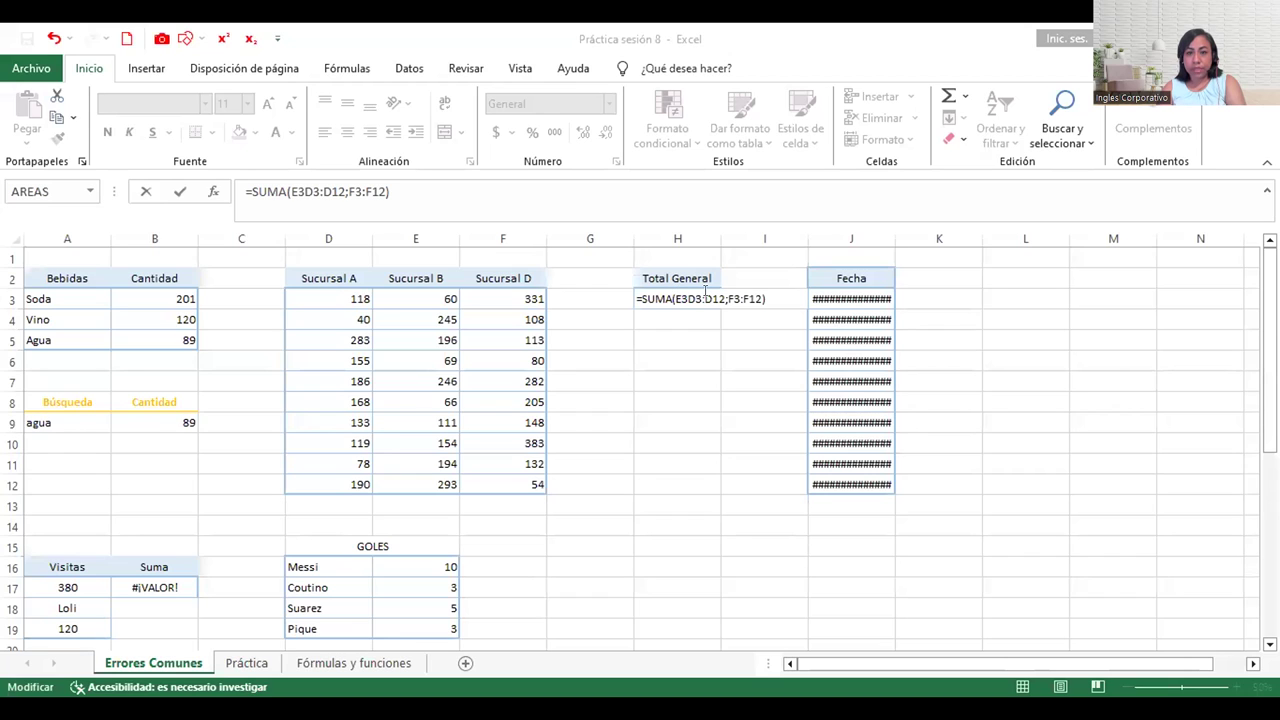
Replace the malformed first argument E3D3:D12 in the H3 SUMA formula with the Sucursal A range D3:D12
double_click(742, 298)
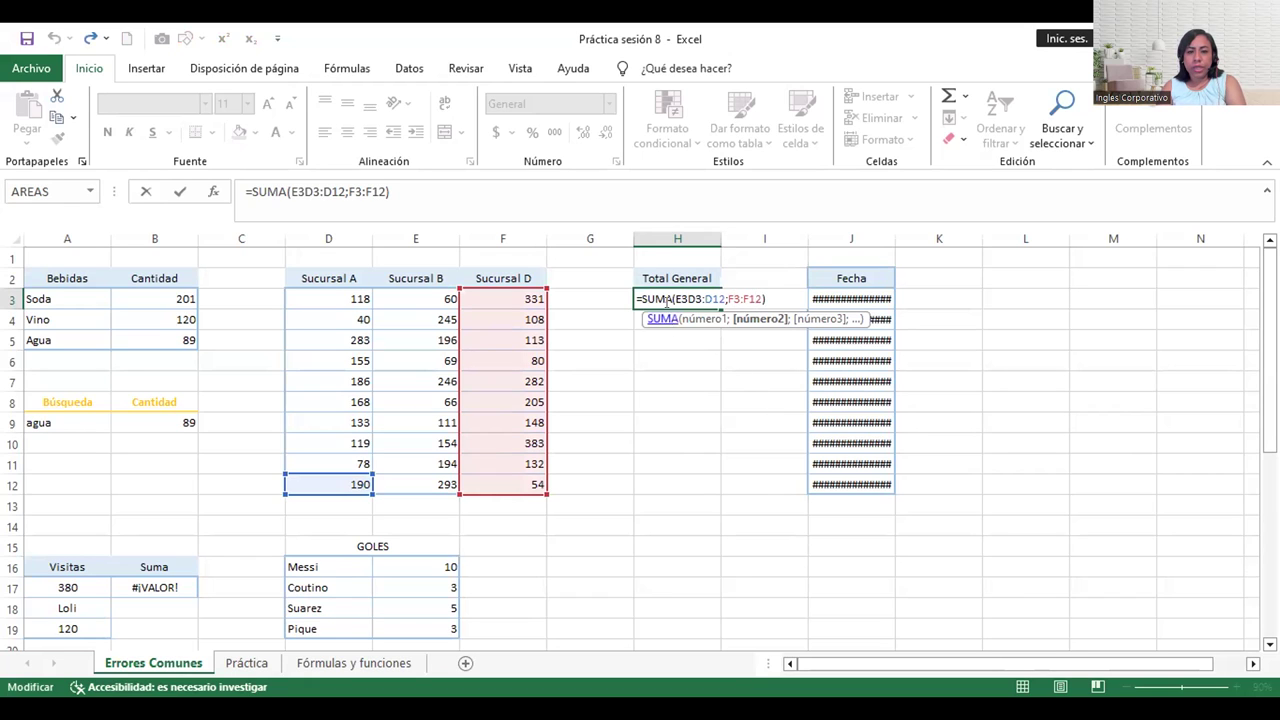
click(744, 319)
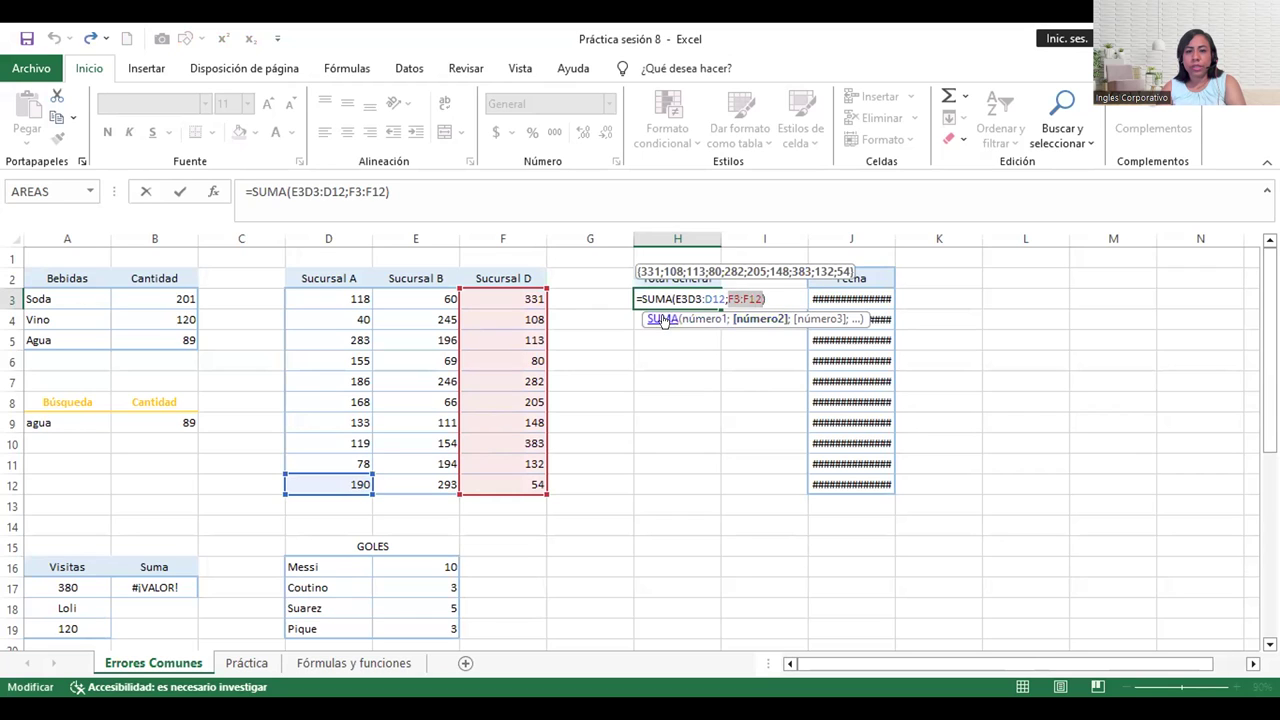
click(713, 319)
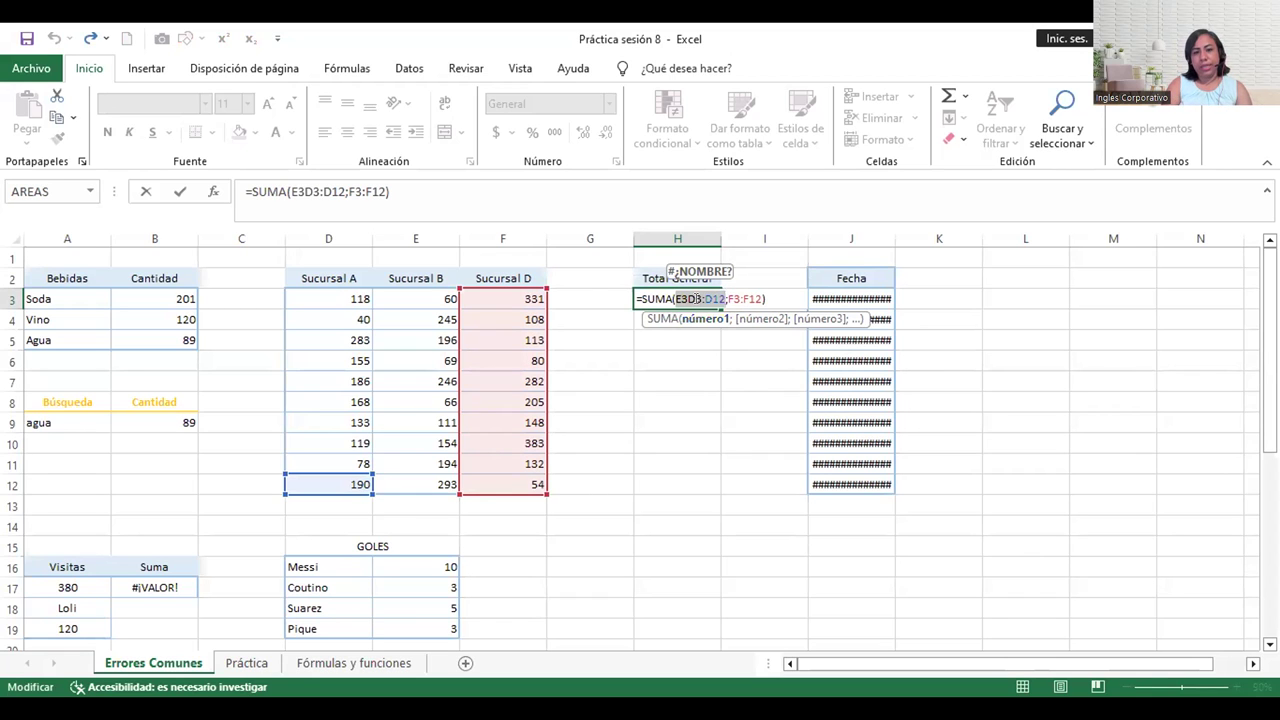
click(487, 296)
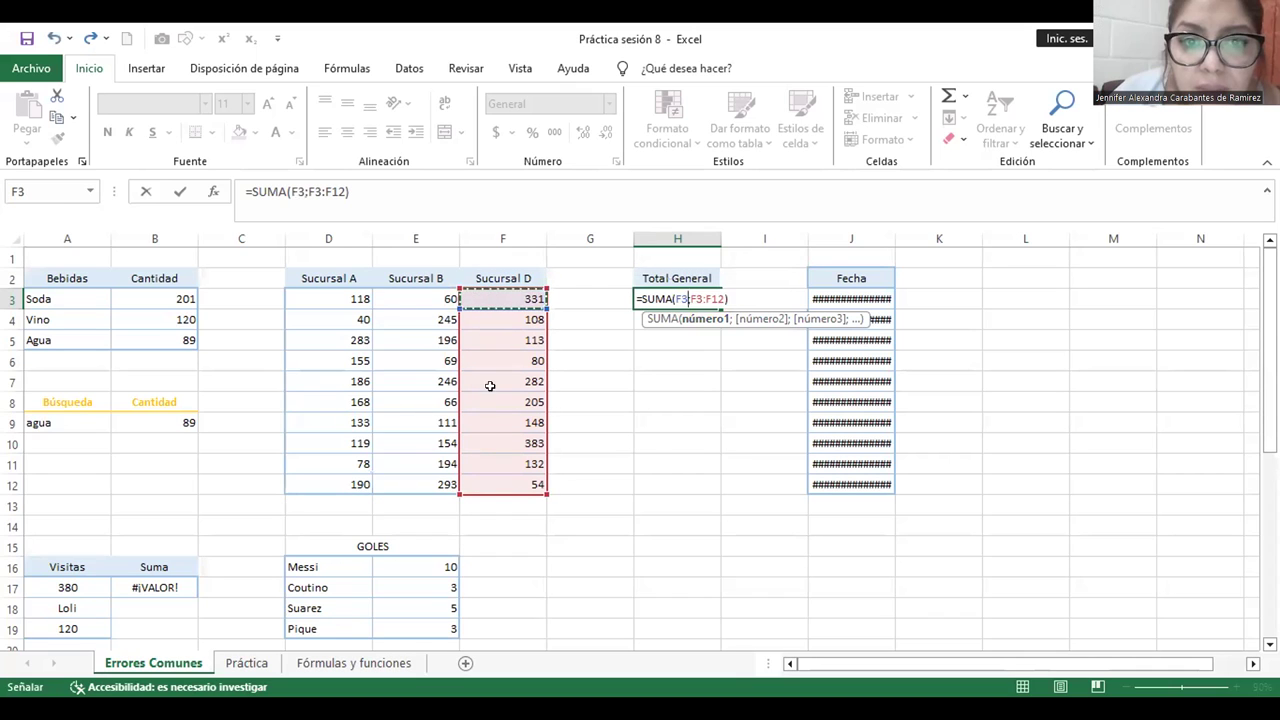
click(399, 298)
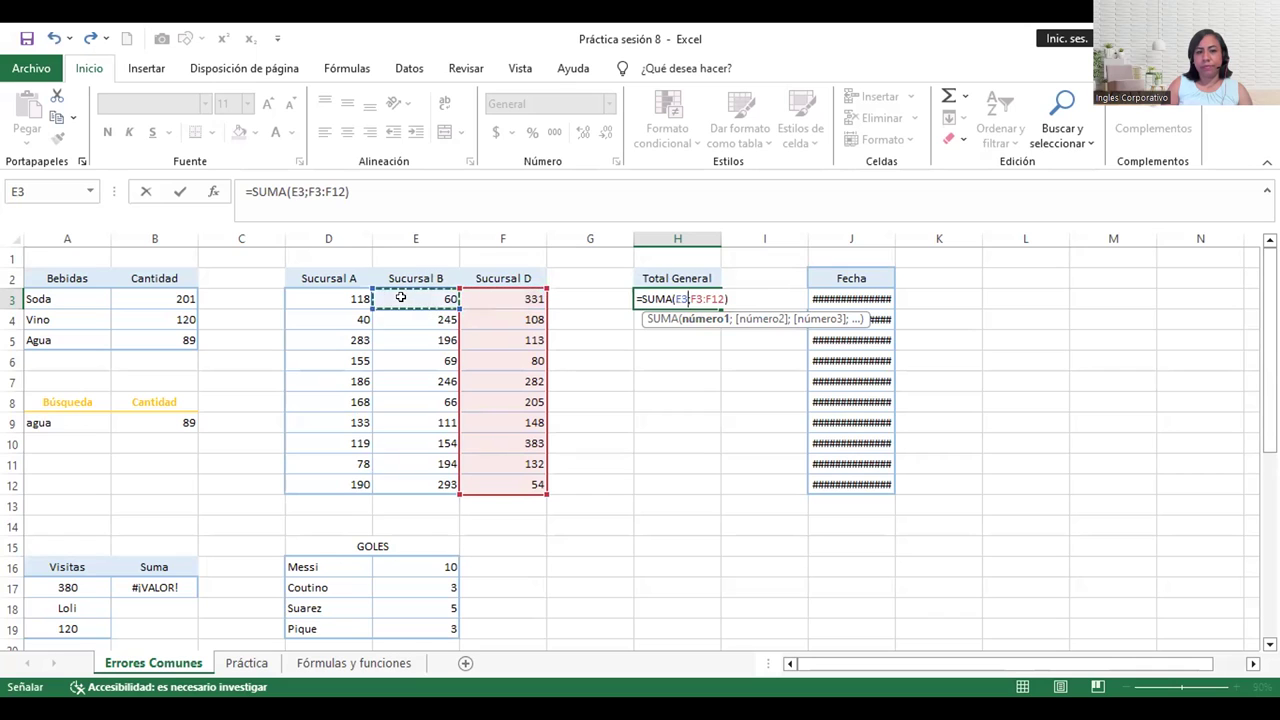
click(338, 298)
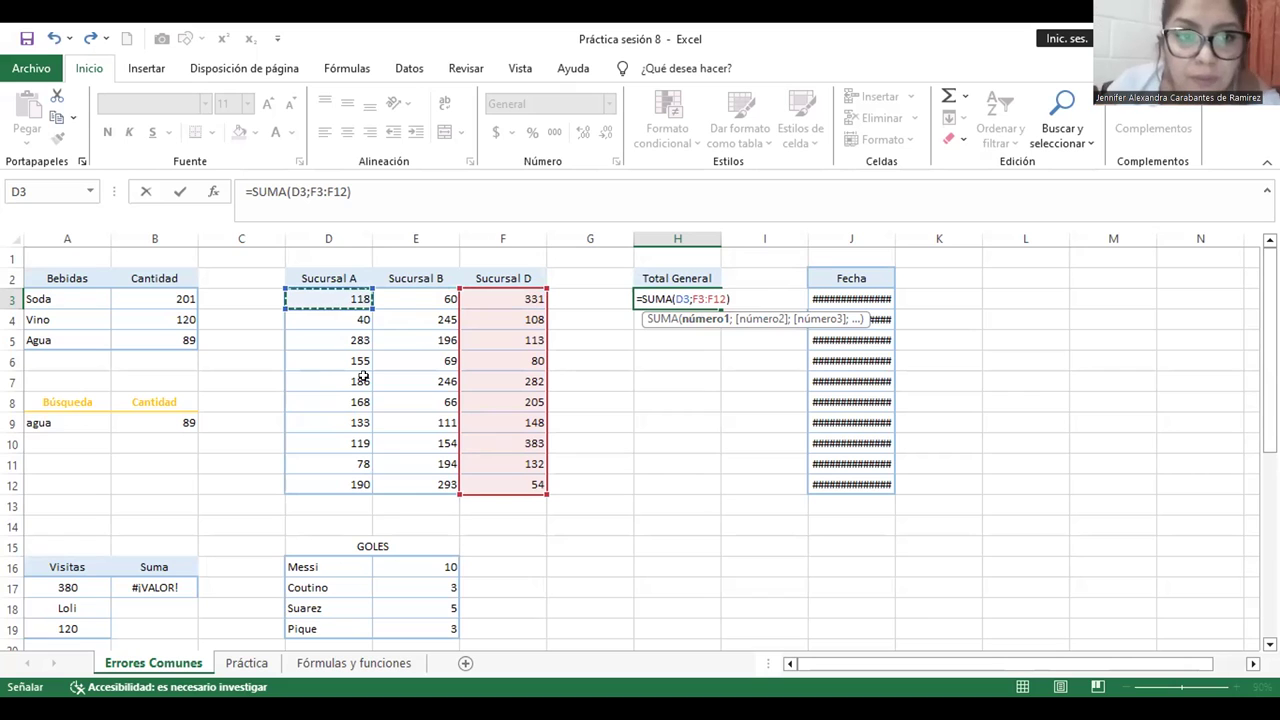
key(ctrl+shift+Down)
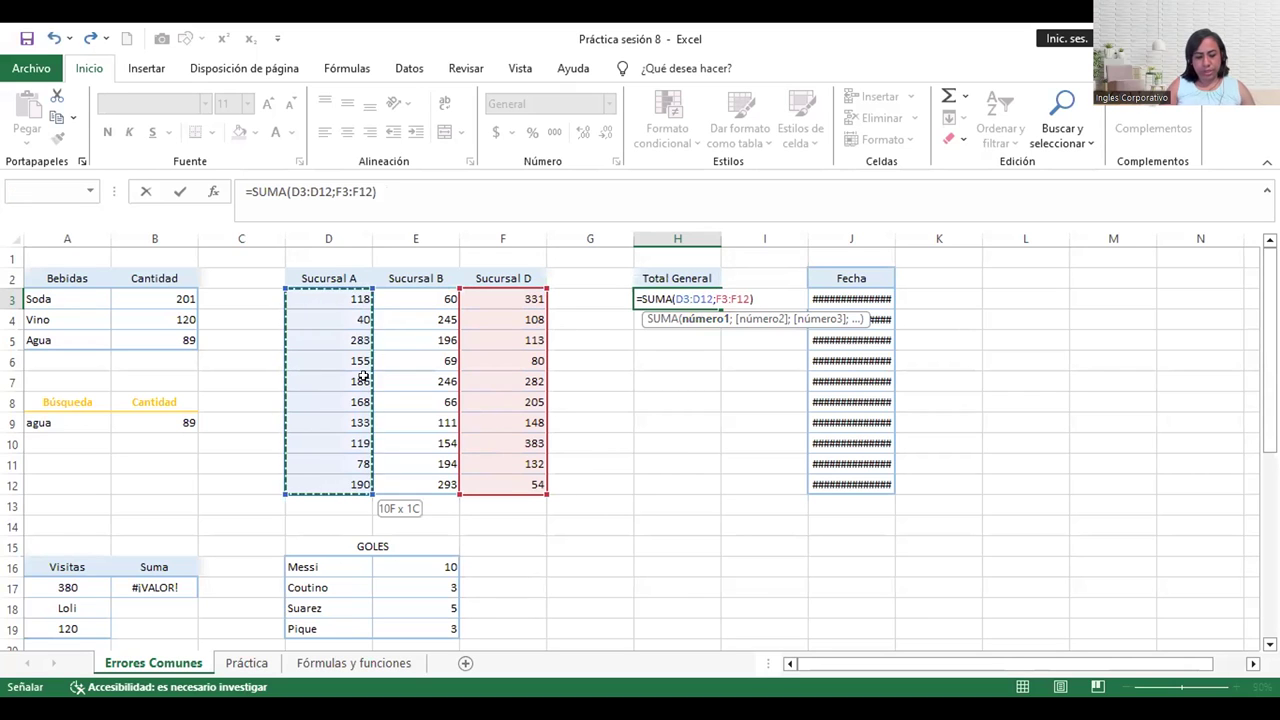
key(Return)
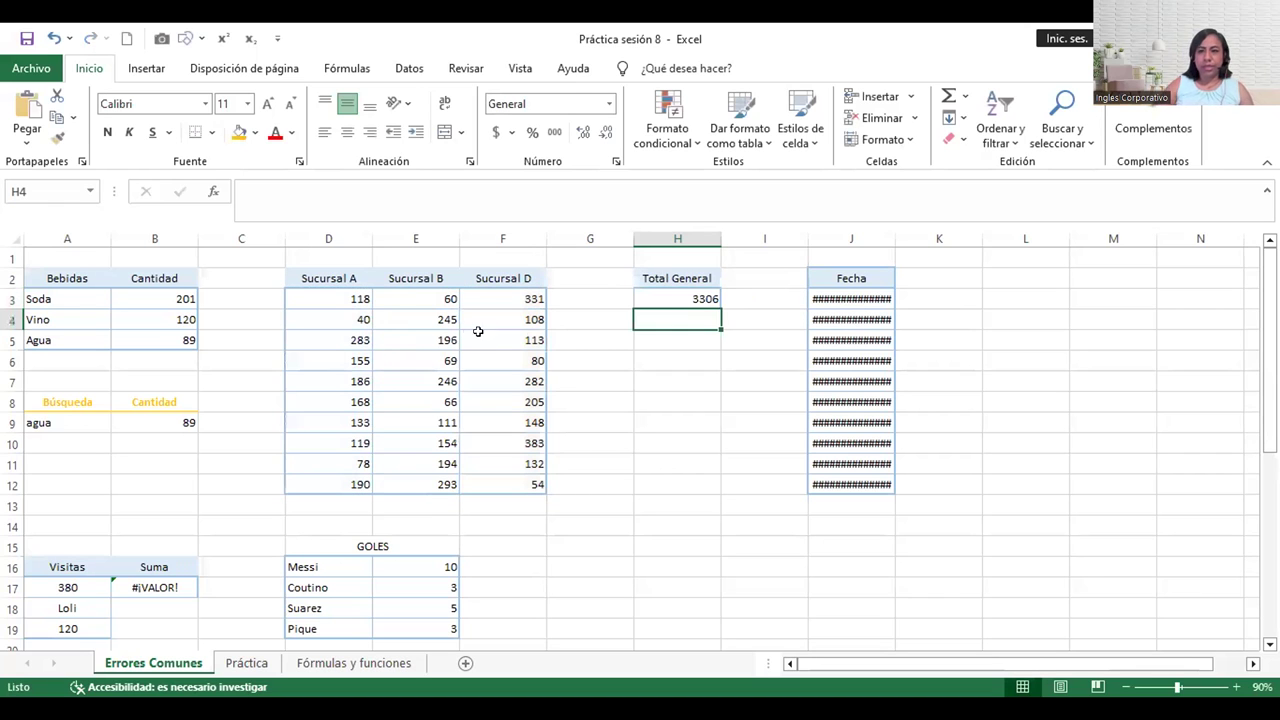
Verify the arguments of the corrected SUMA formula in H3 and return to the first workbook's Total General cell
click(693, 291)
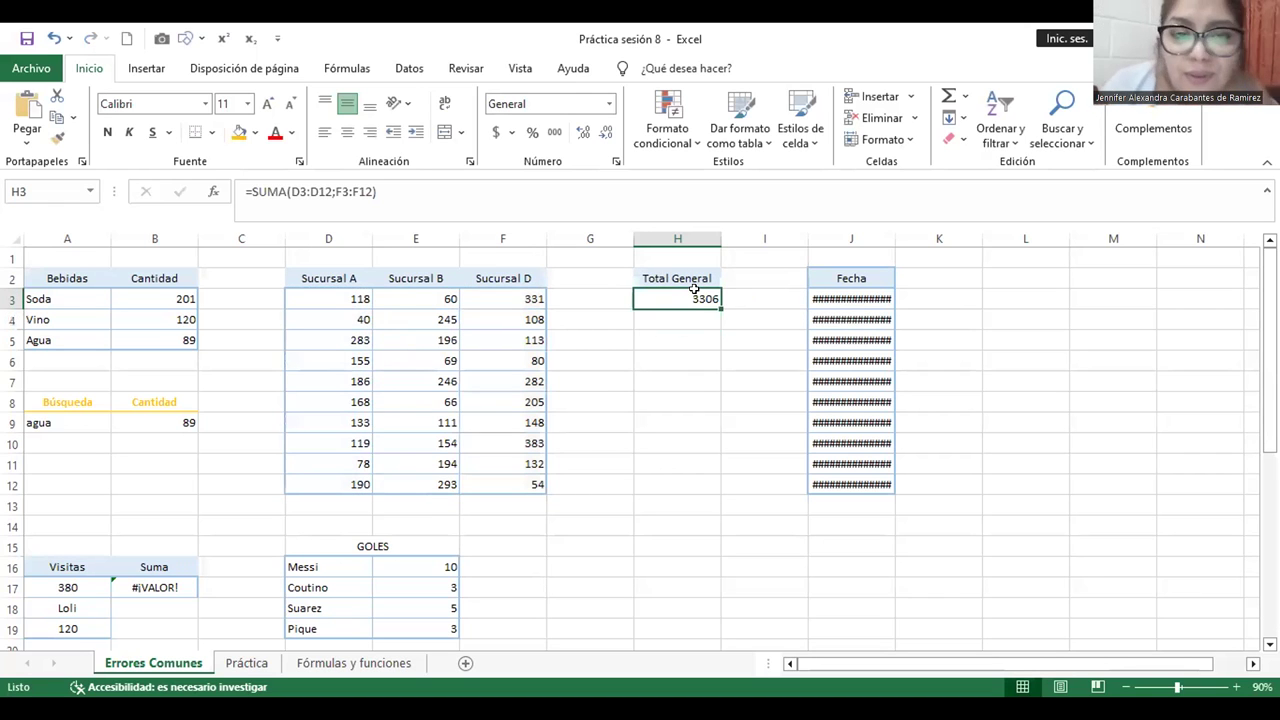
drag(378, 190, 330, 182)
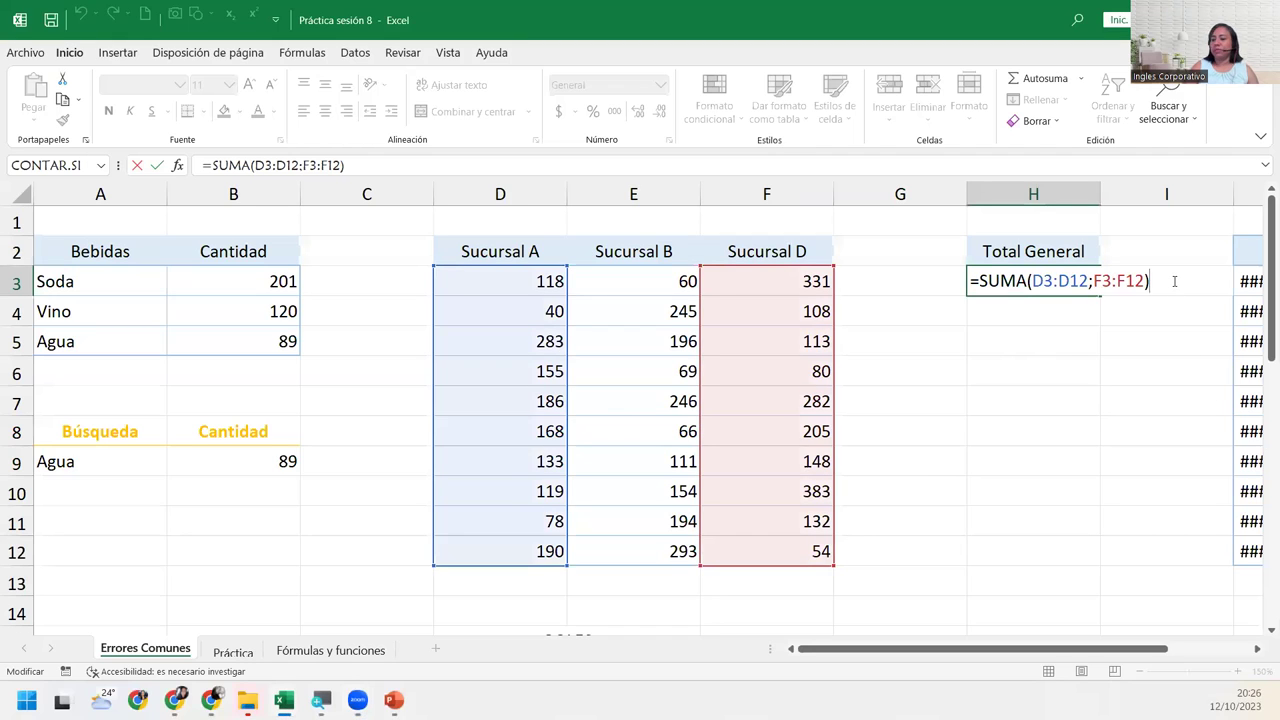
key(Return)
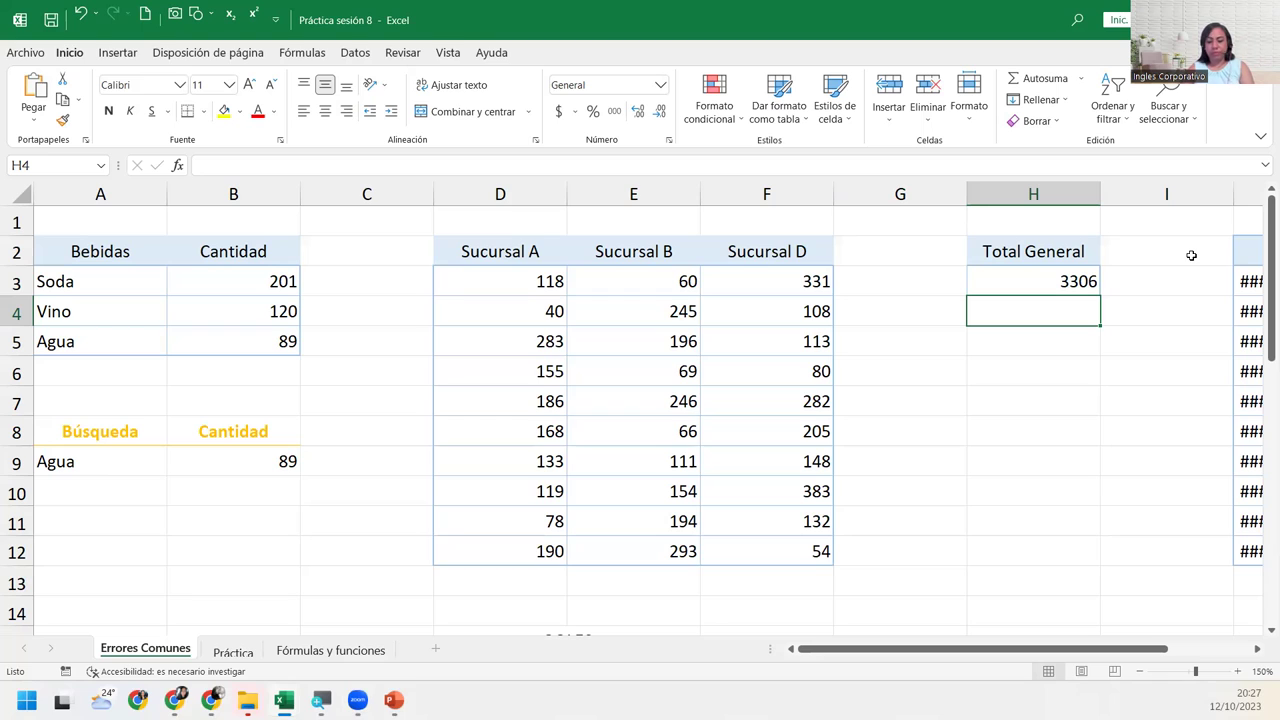
click(1006, 284)
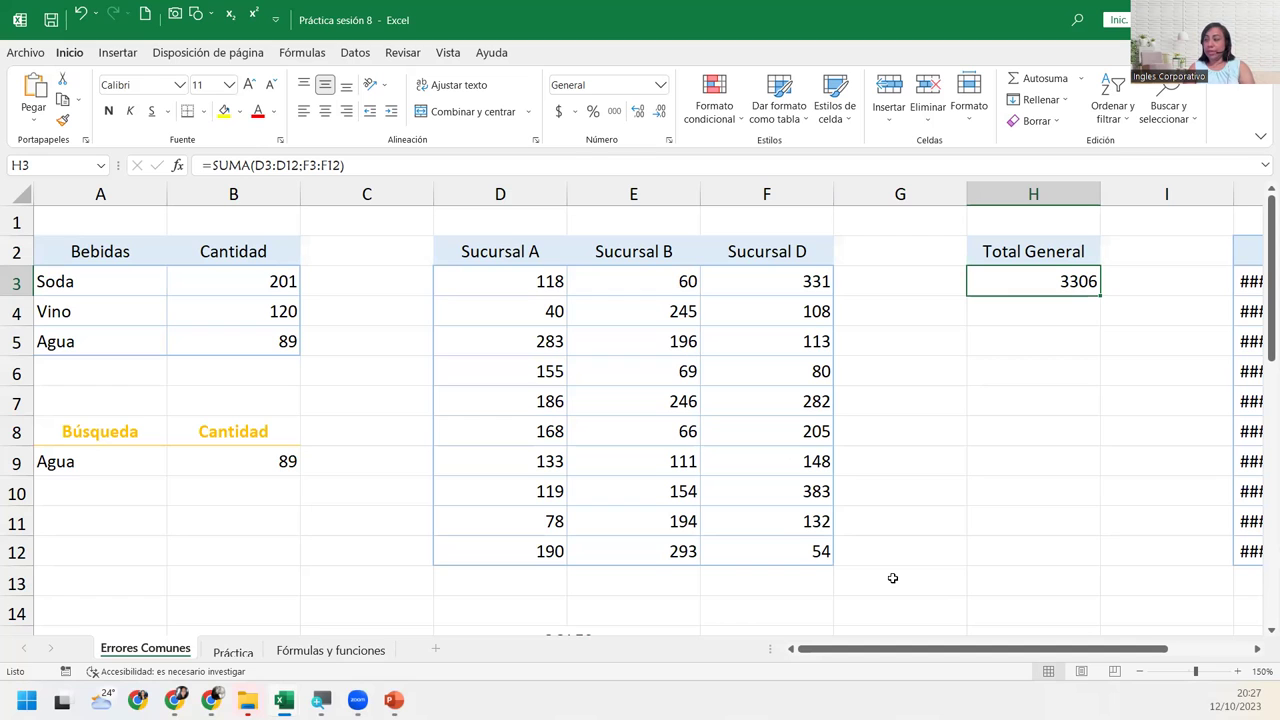
Check the date stored in J3 and autofit column J to the width of the Fecha values
click(1258, 651)
click(1257, 649)
click(1257, 649)
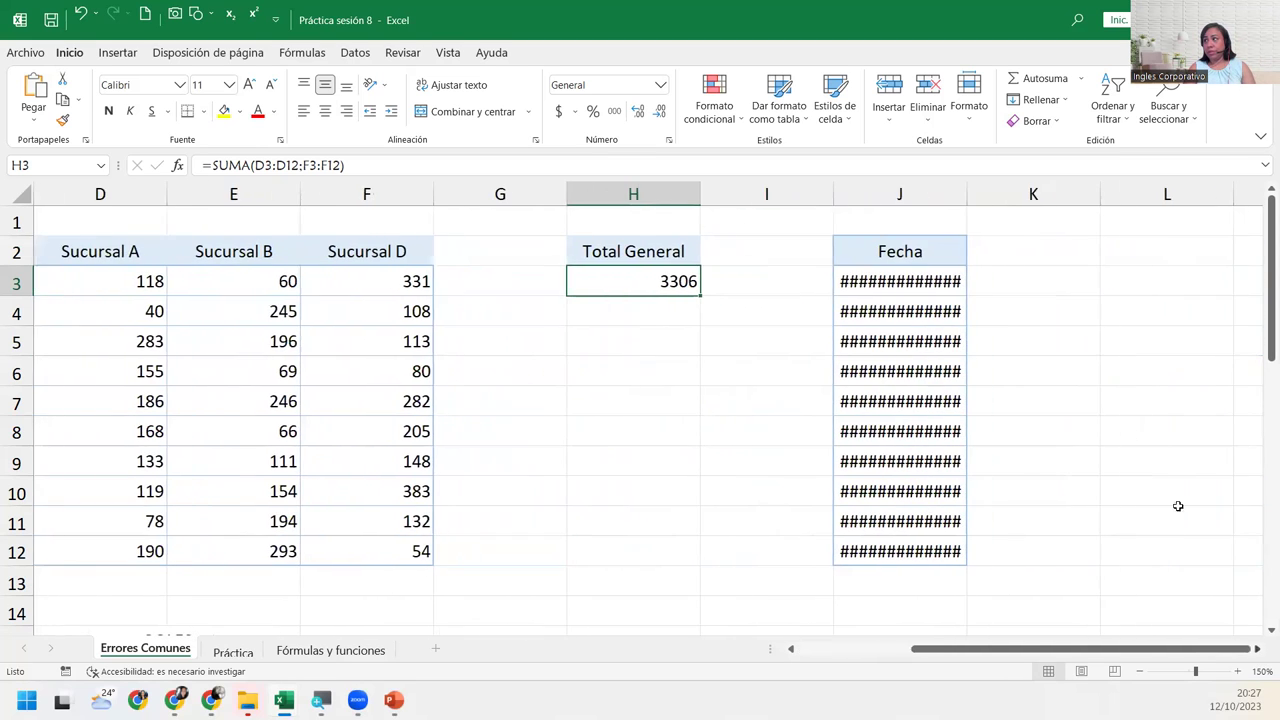
click(940, 285)
mouse_move(940, 285)
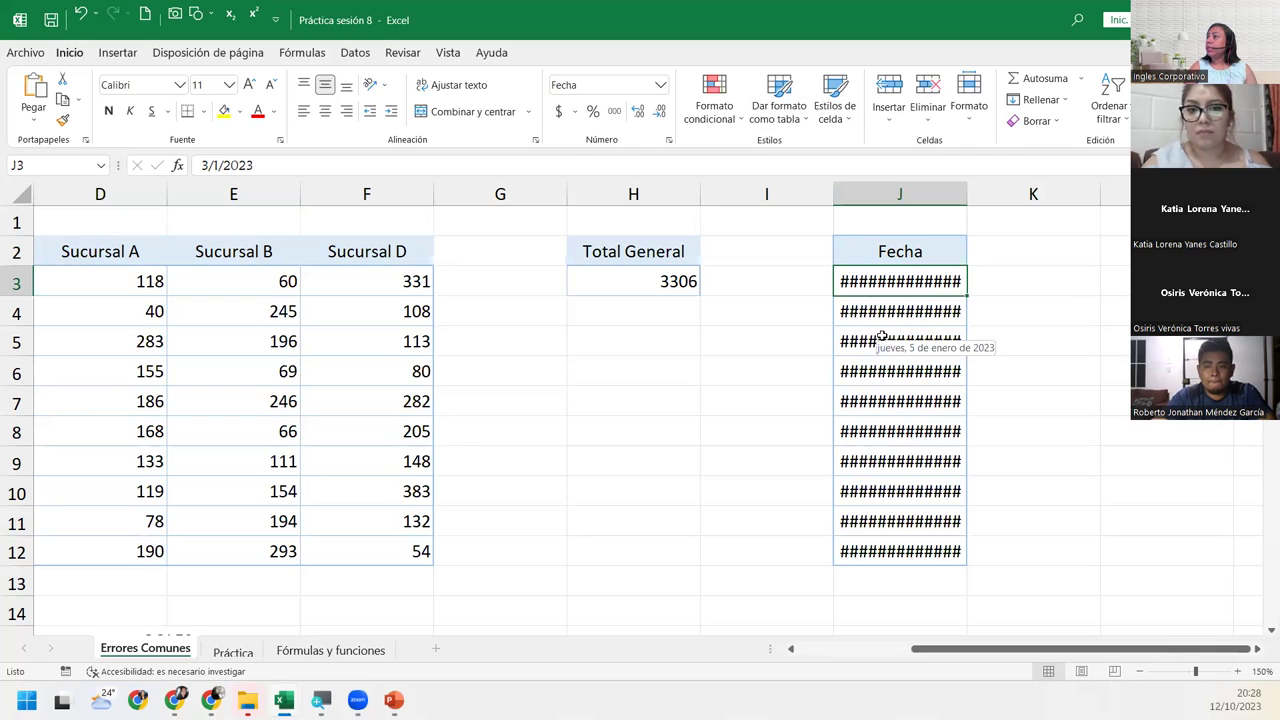
double_click(968, 192)
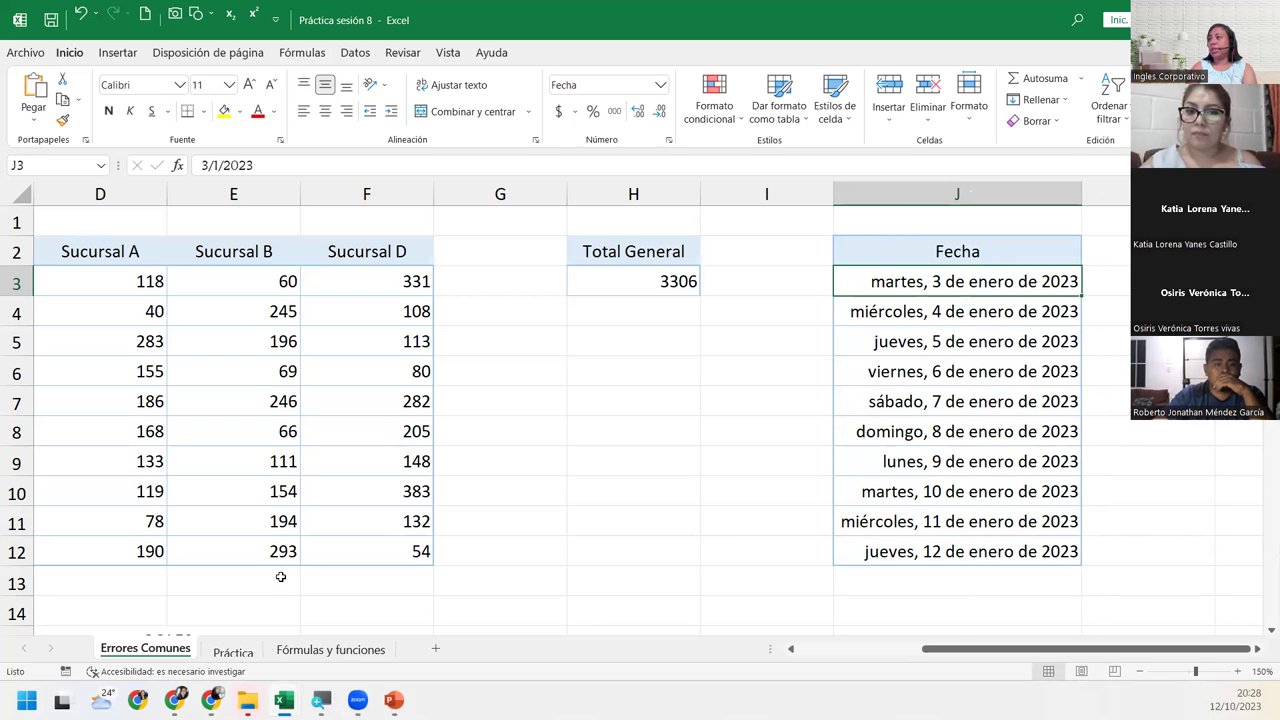
drag(1116, 652, 845, 668)
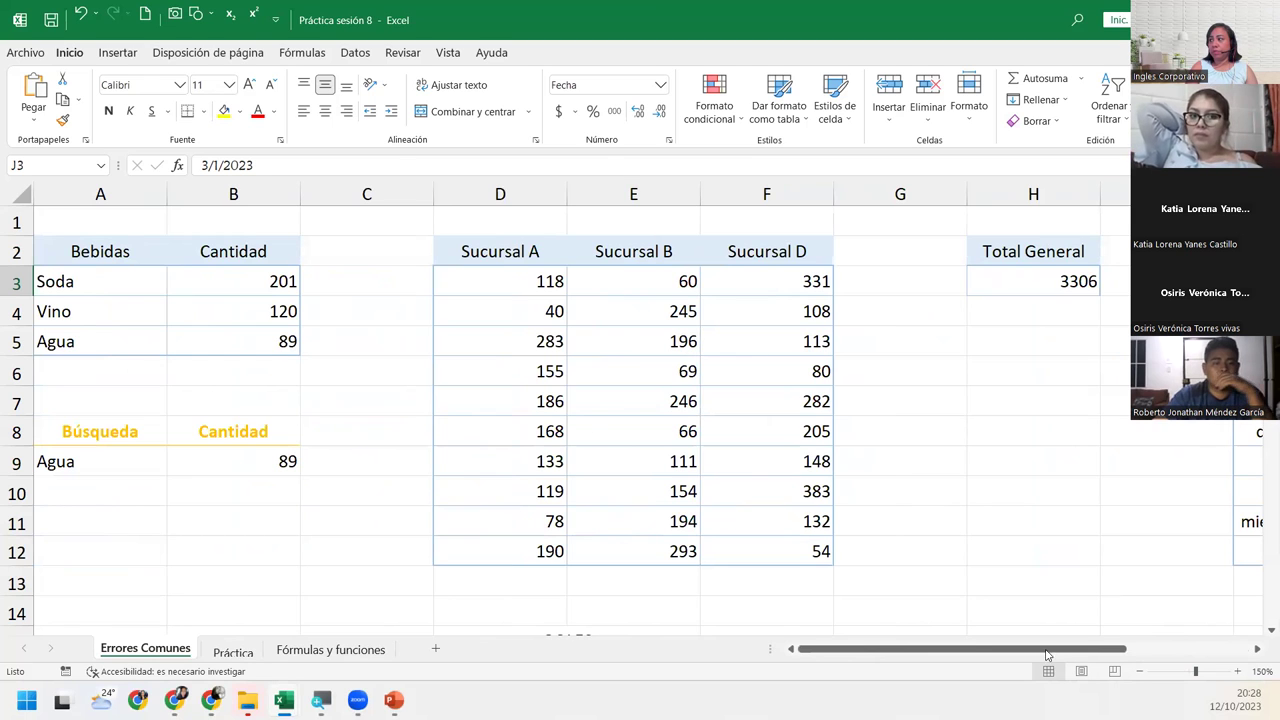
drag(1010, 650, 1230, 645)
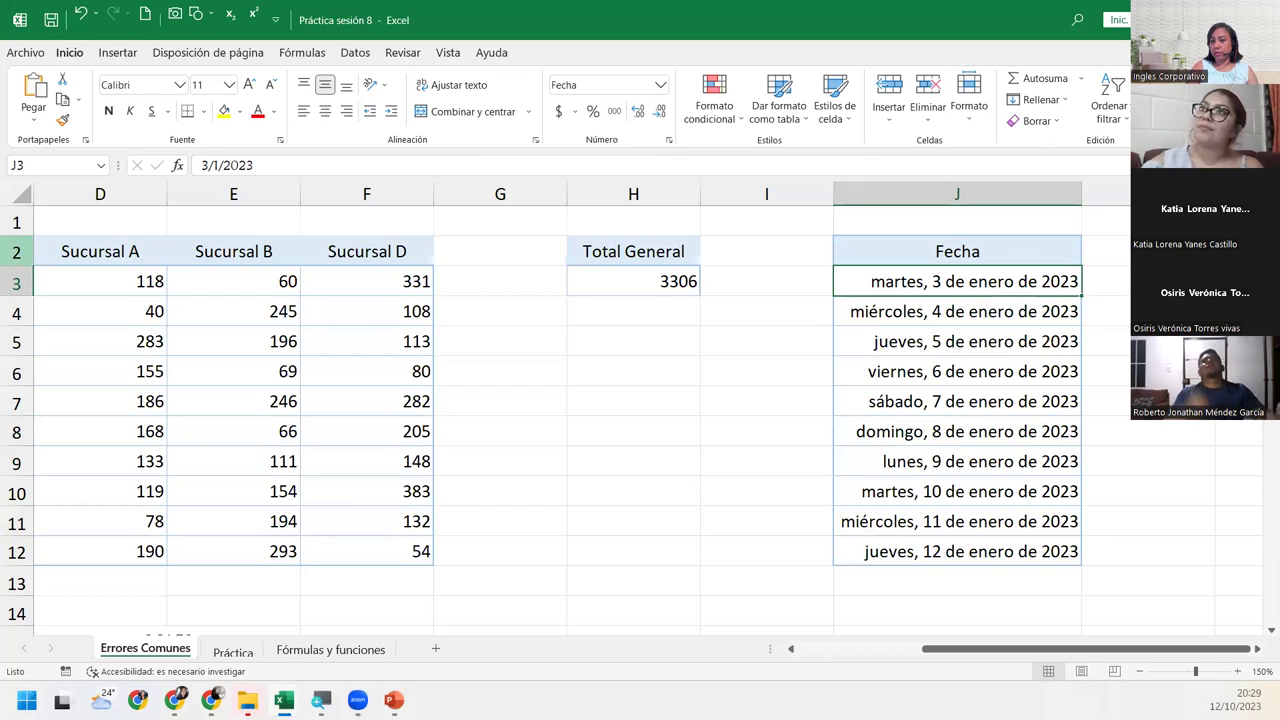
drag(961, 657, 1112, 663)
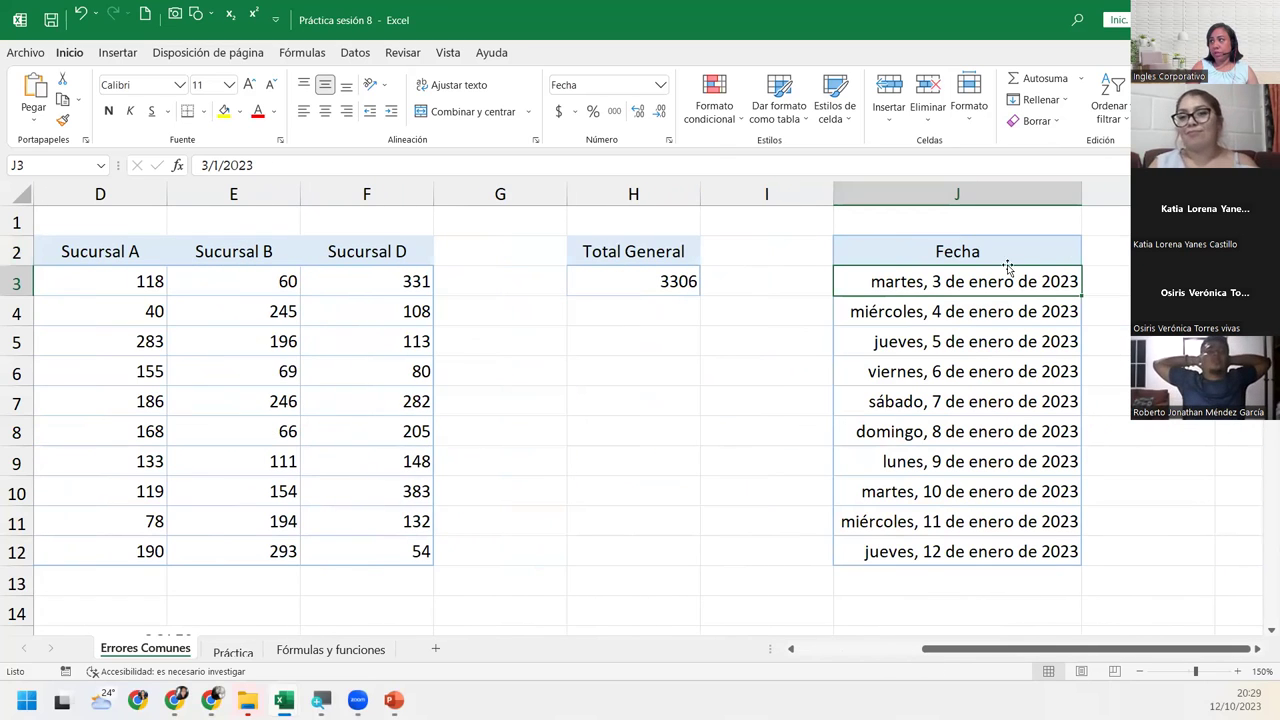
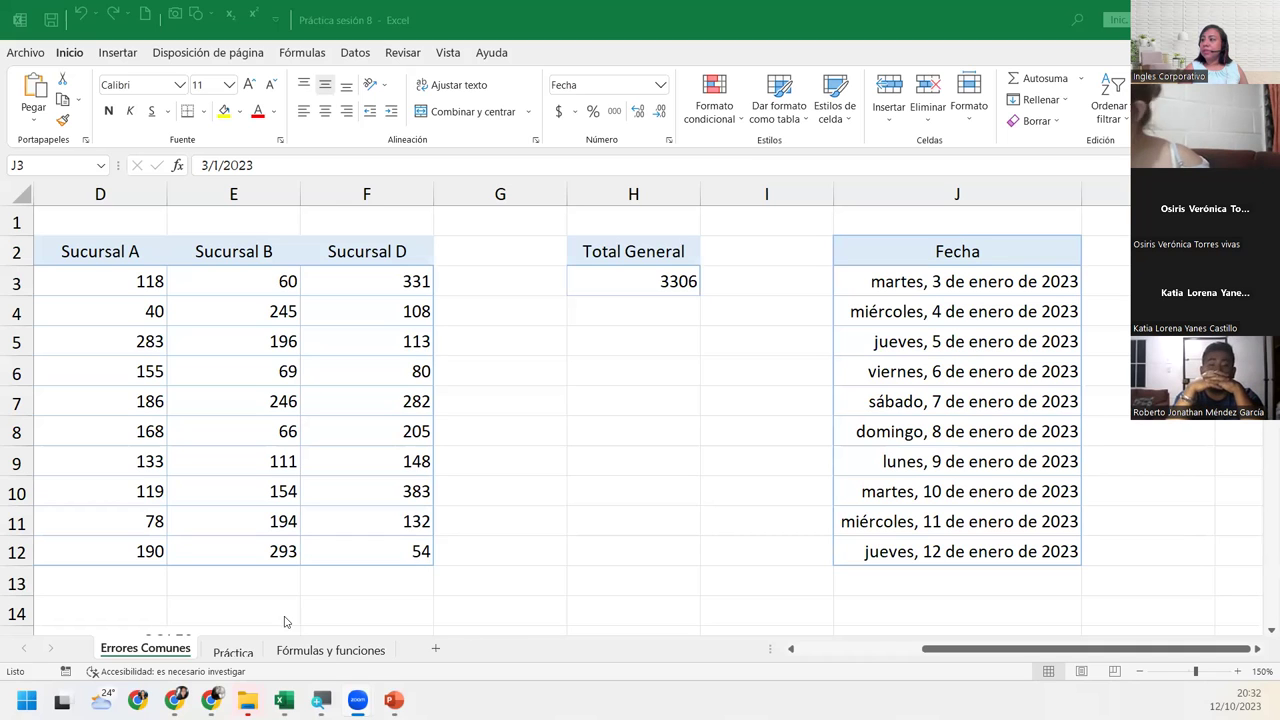
Inspect the Suma formula in B17 that produces the #¡VALOR! error and the Visitas cells it adds
scroll(926, 499, down, 3)
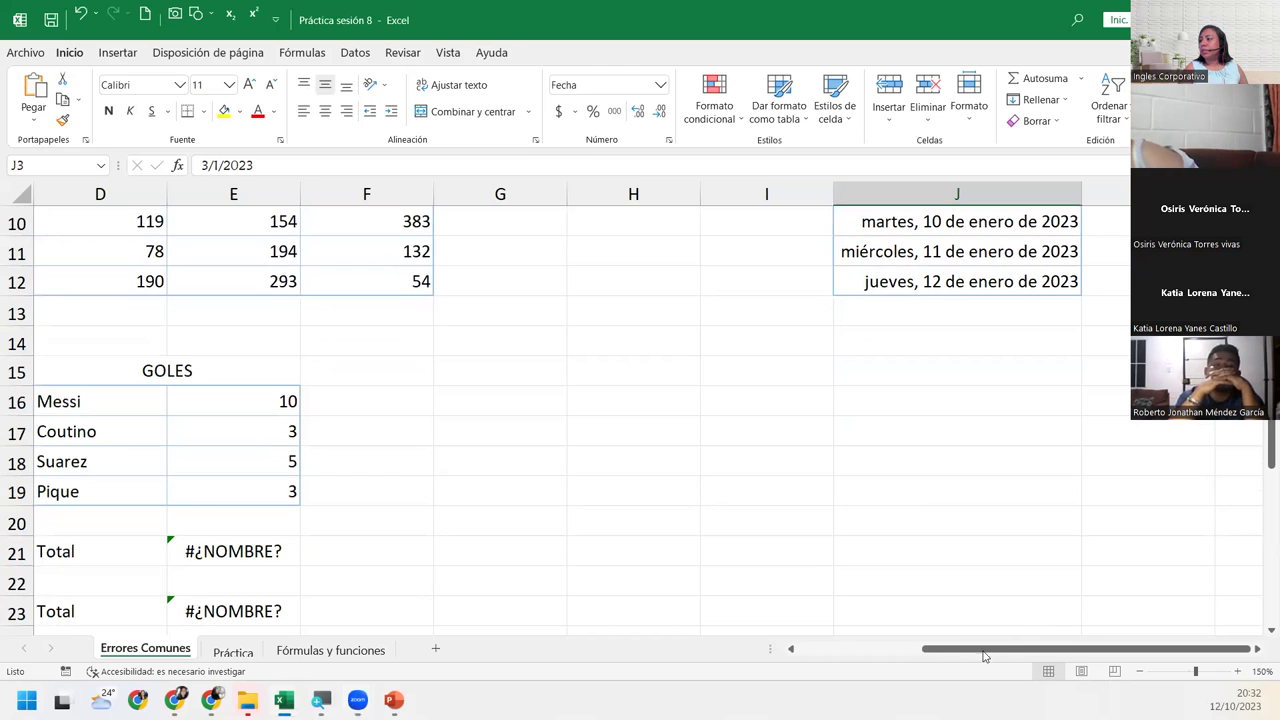
drag(928, 656, 770, 673)
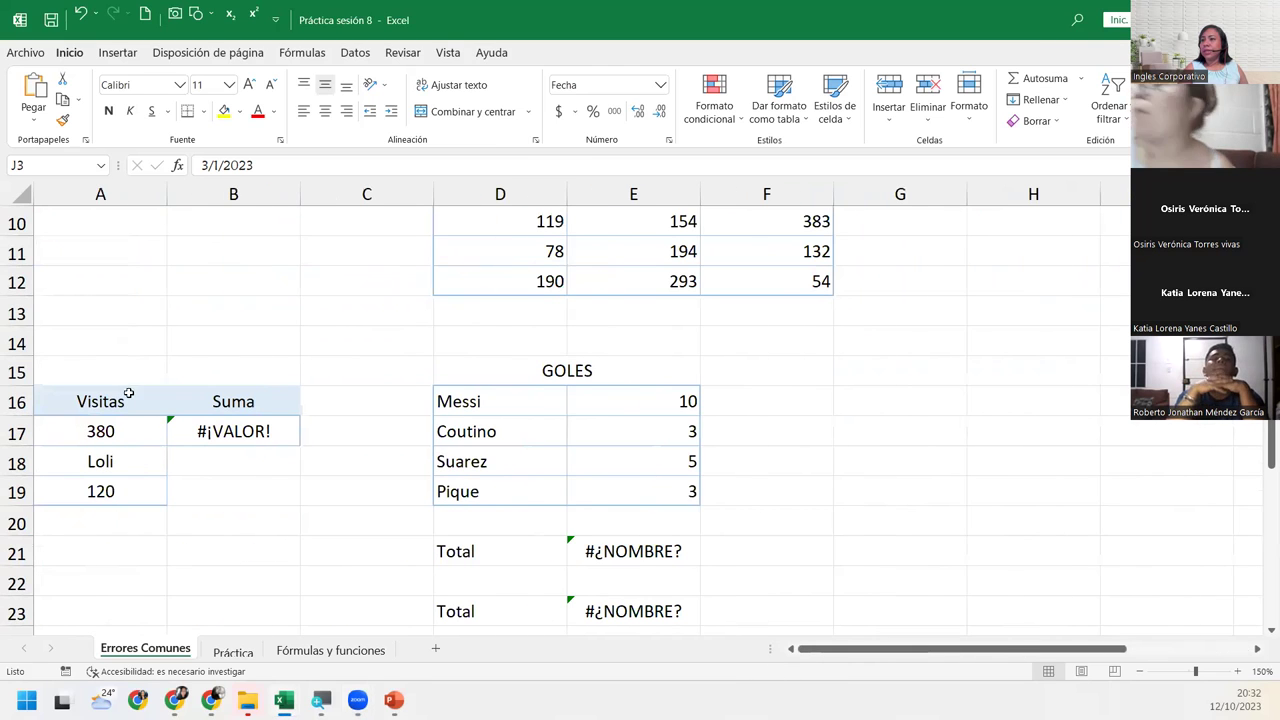
click(210, 431)
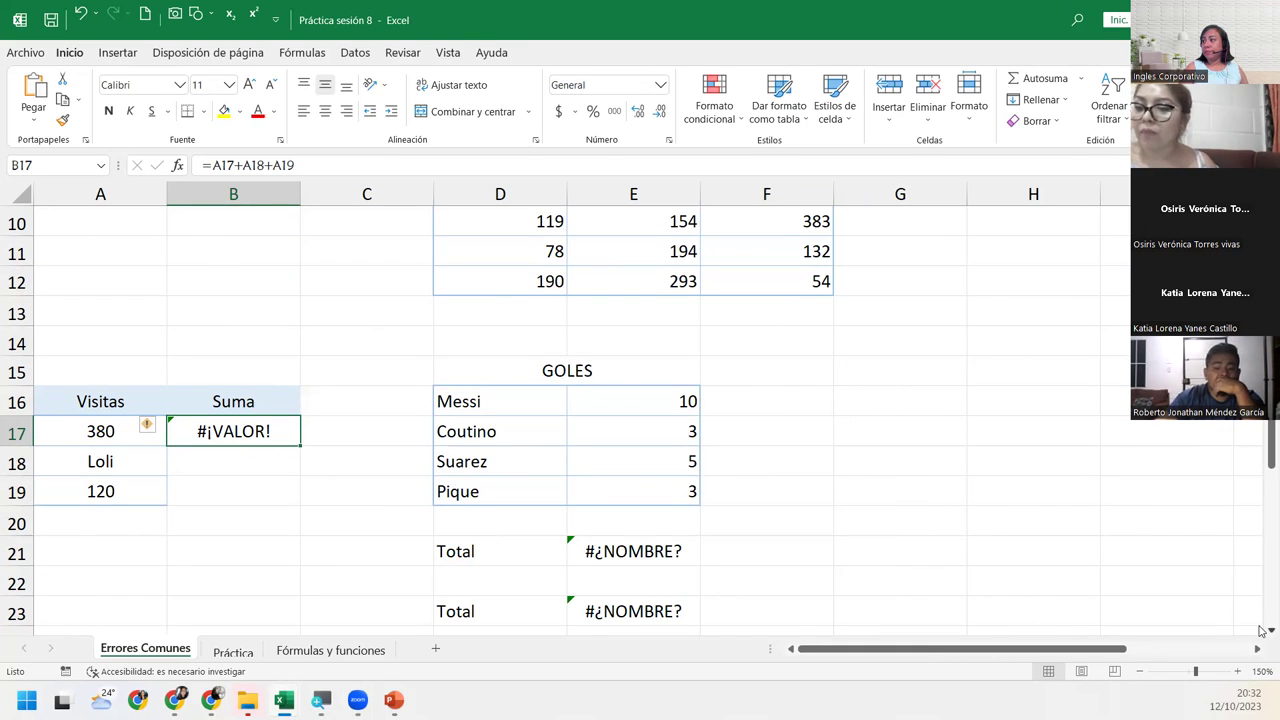
scroll(1011, 535, down, 1)
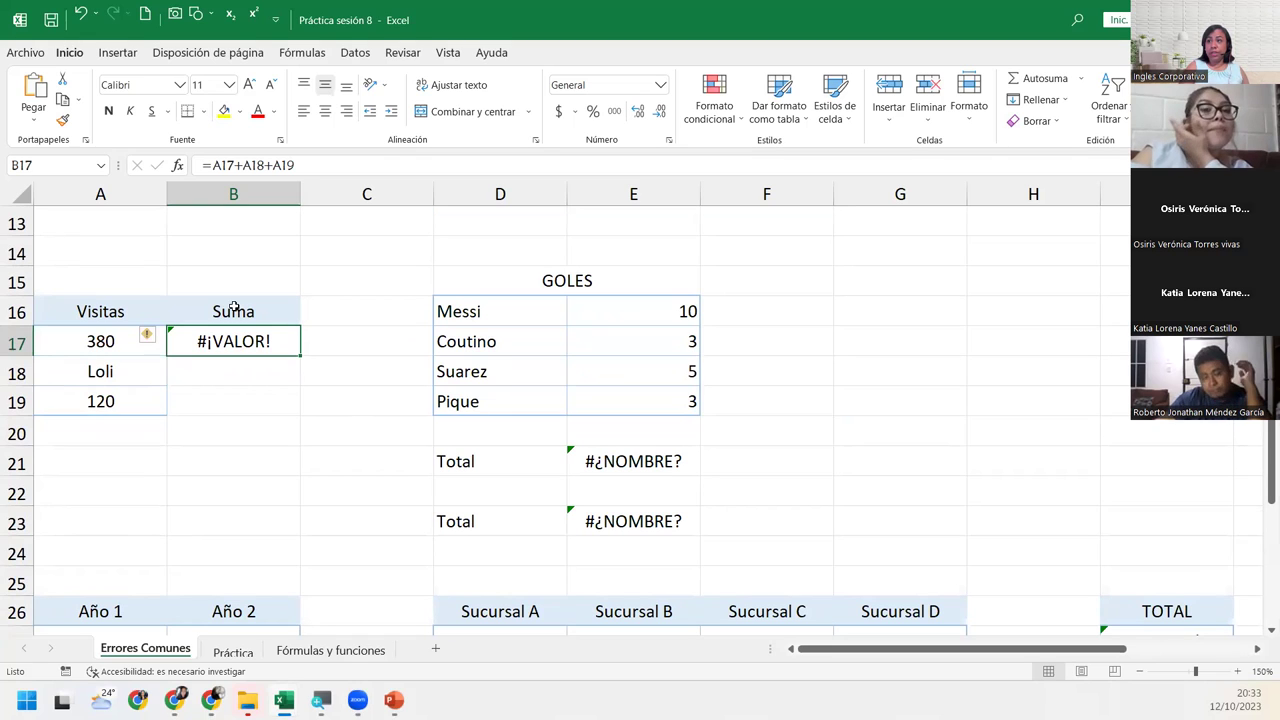
Replace the text entry in Visitas cell A18 with 1011 and check the Suma formula in B17
click(141, 365)
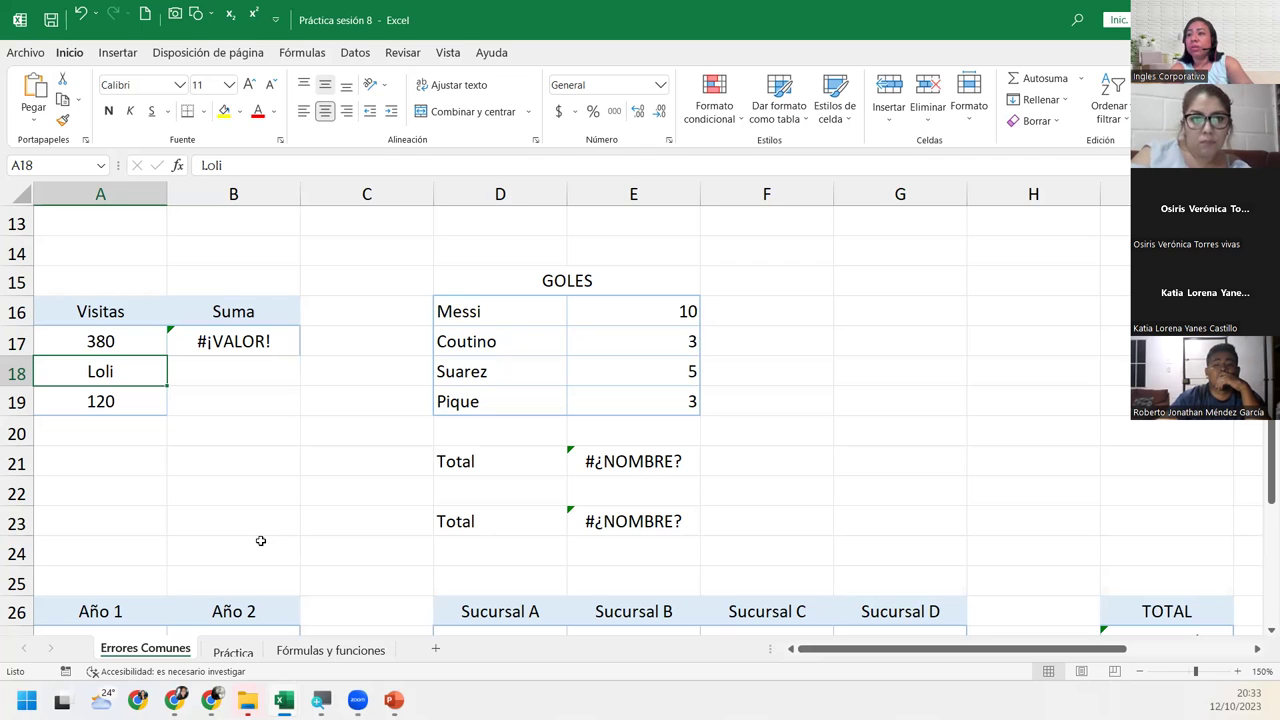
text(1011)
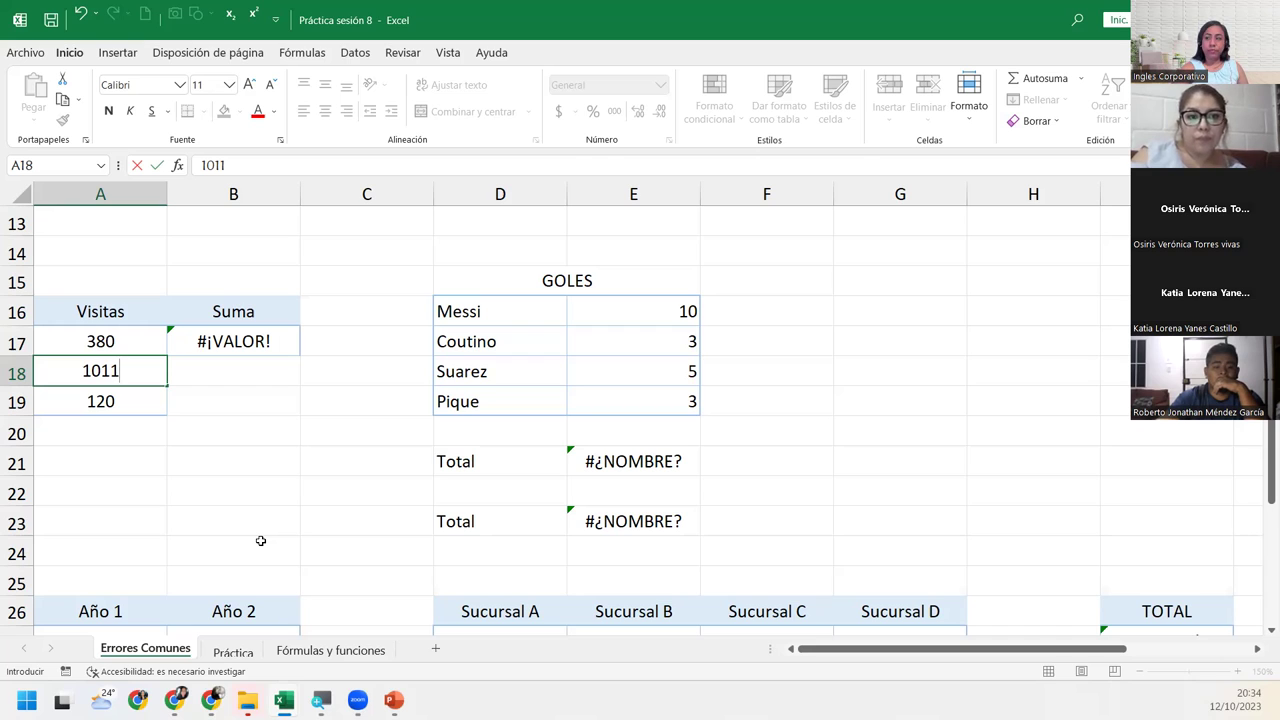
key(Return)
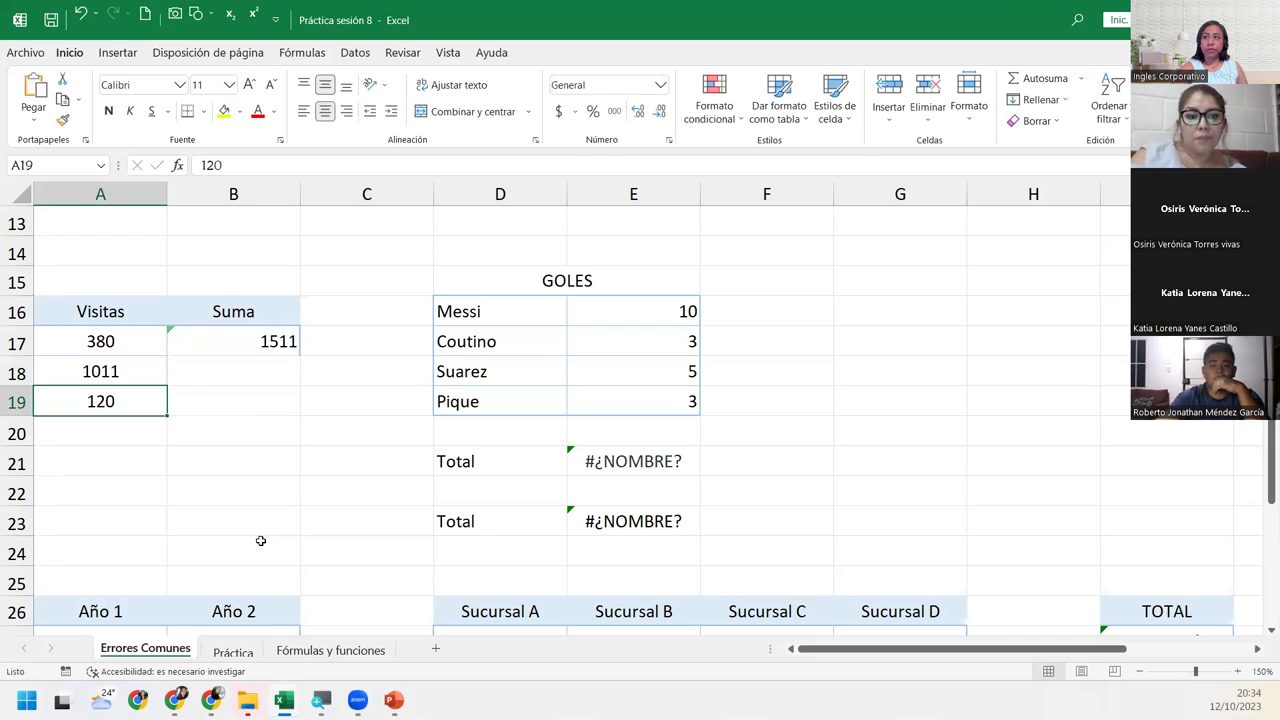
click(265, 333)
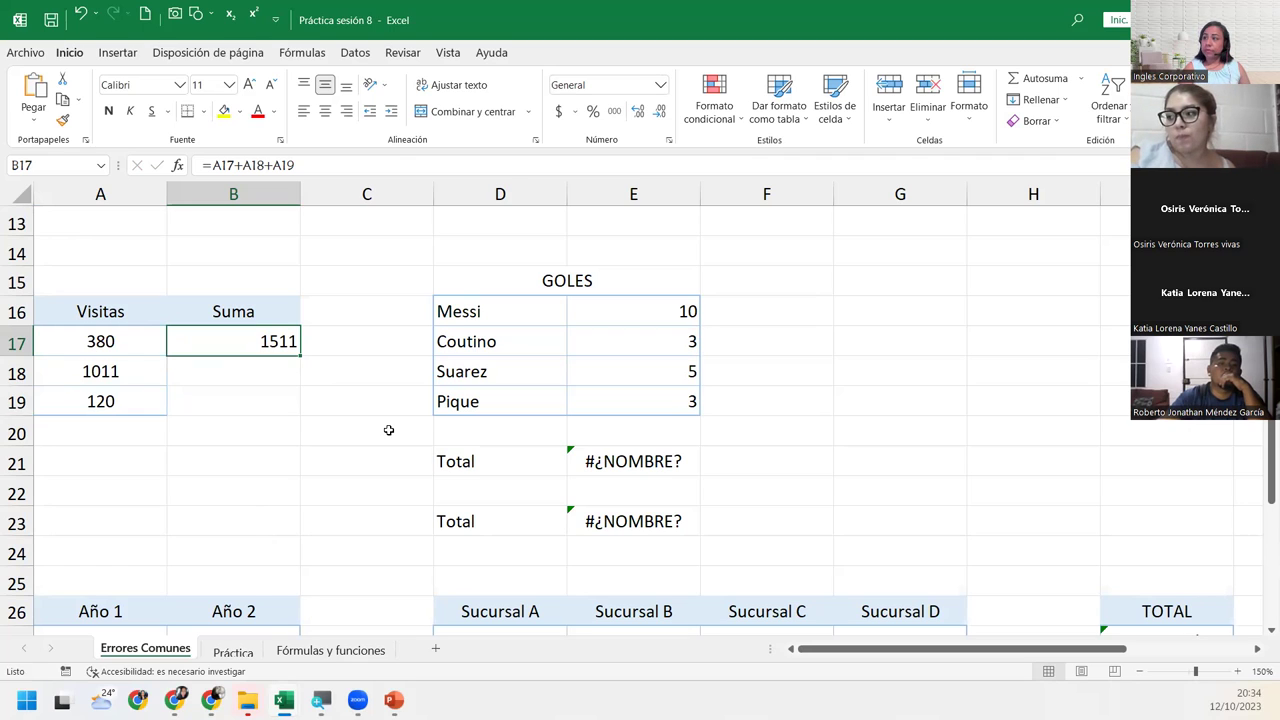
click(117, 376)
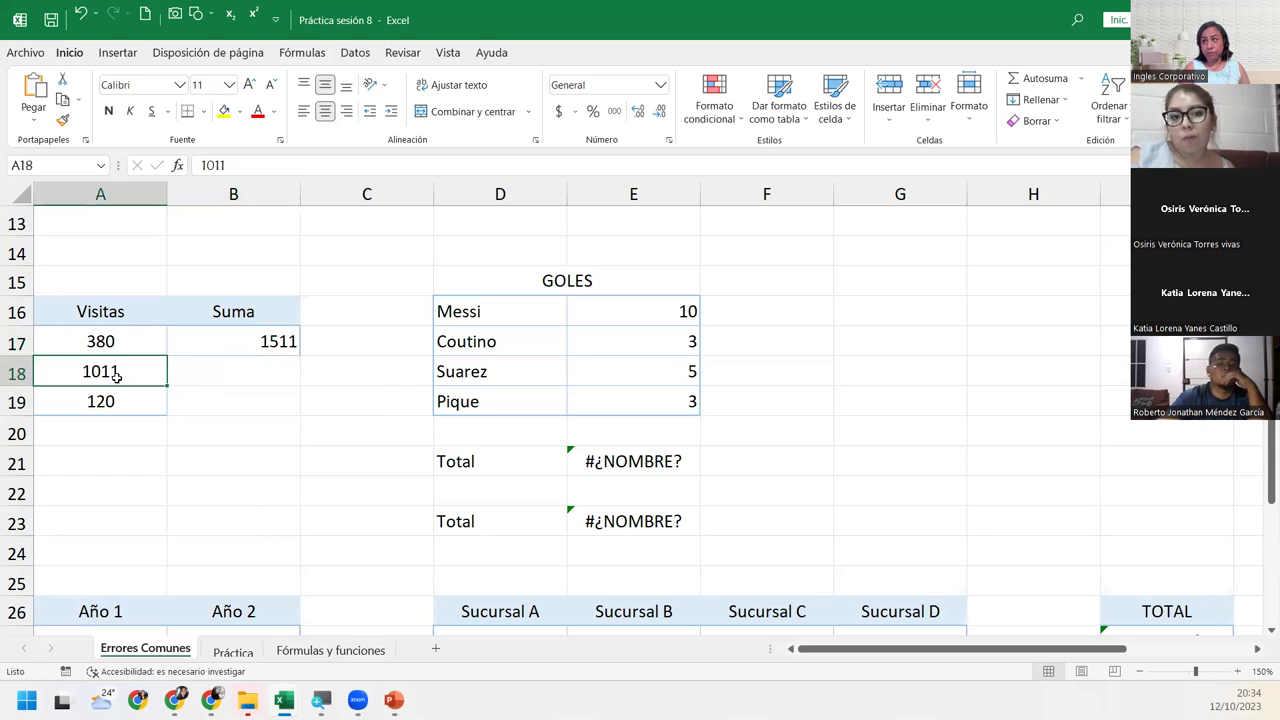
Correct the misspelled function name in the first Total formula, E21, so it reads =PROMEDIO(E16:E19)
click(655, 458)
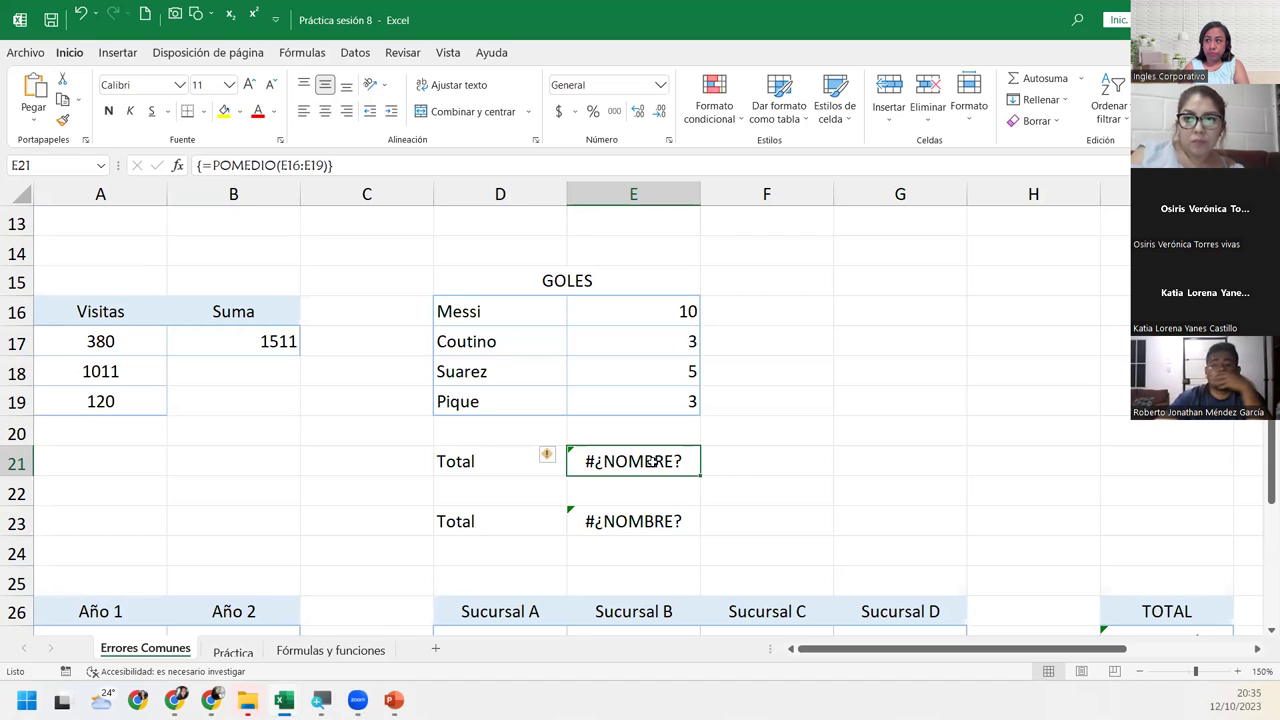
double_click(651, 461)
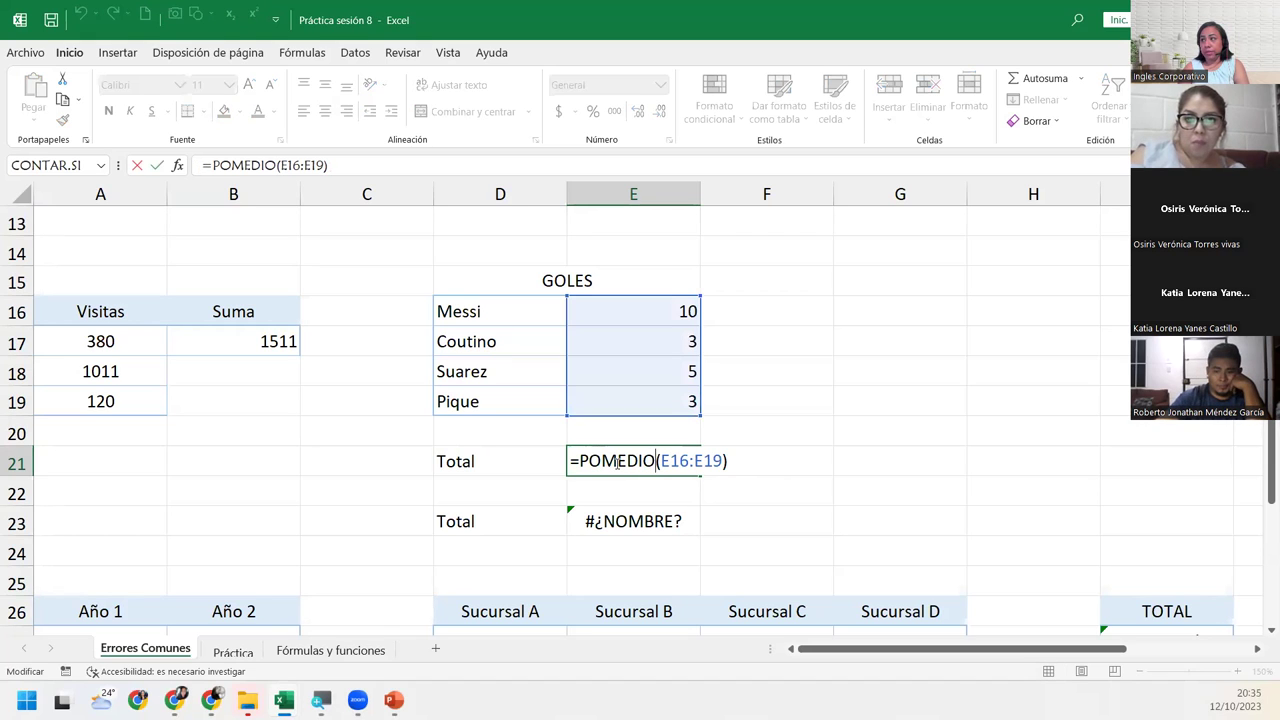
click(621, 461)
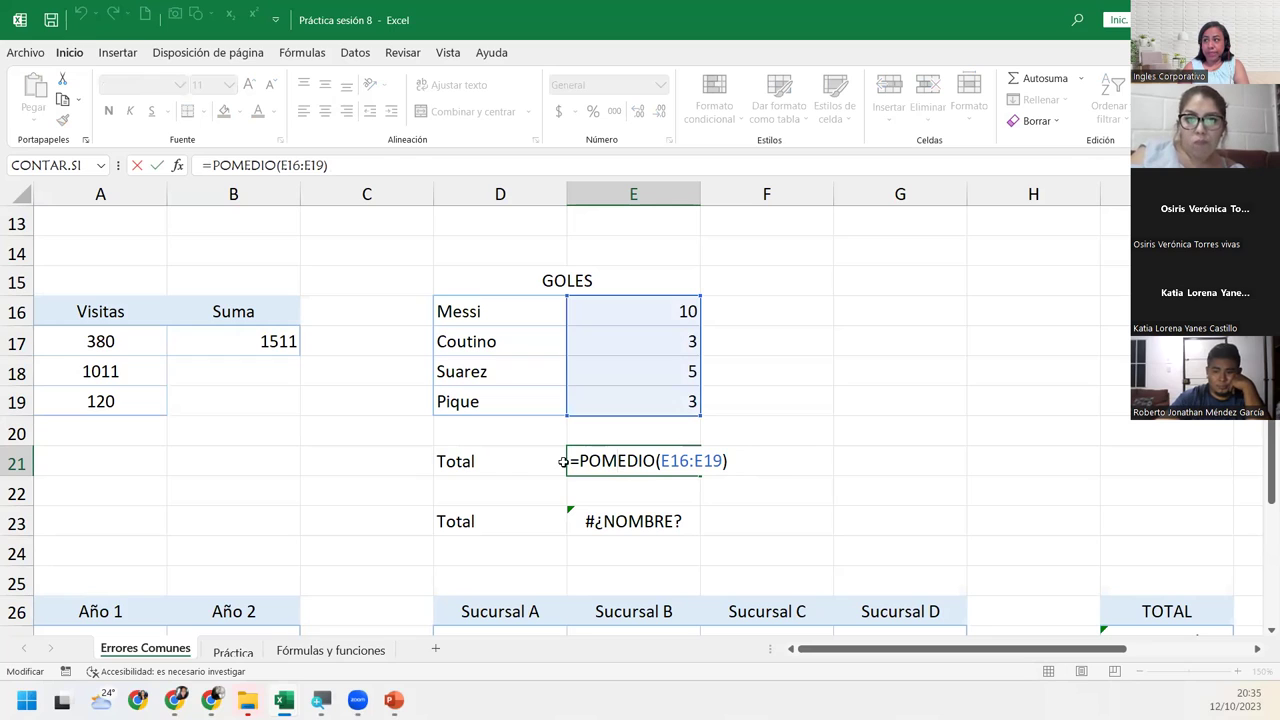
click(592, 461)
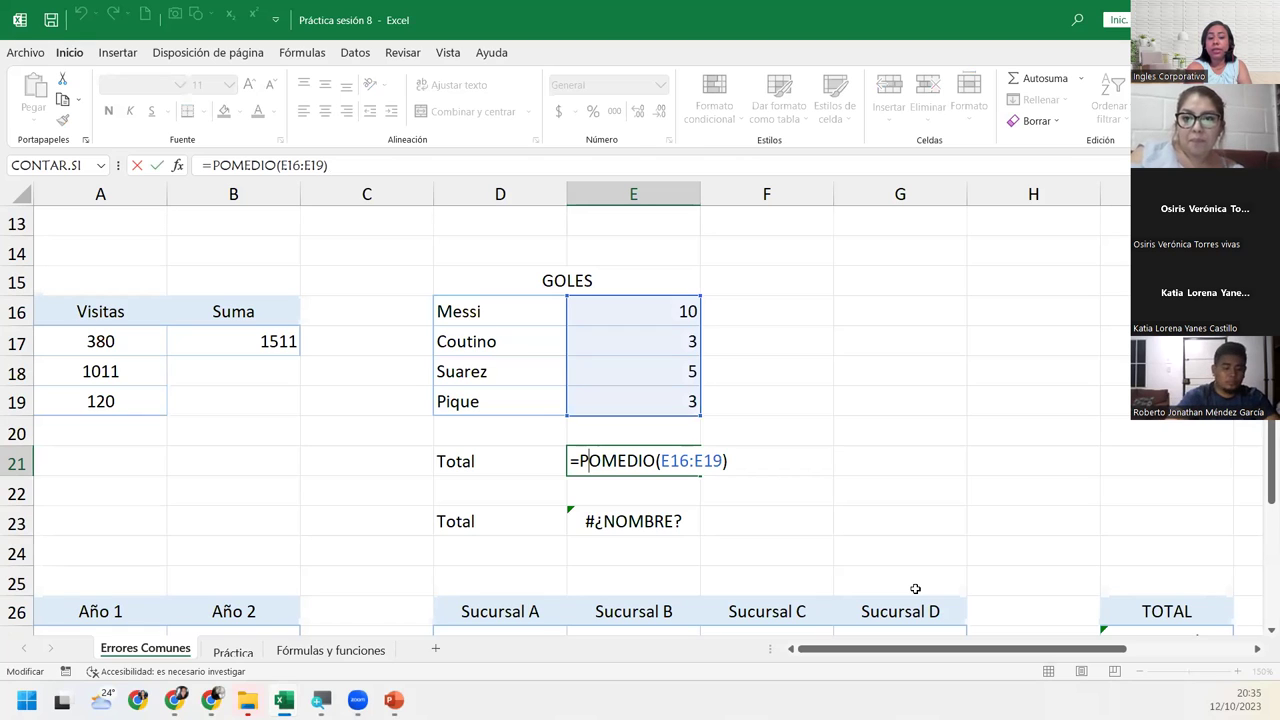
text(R)
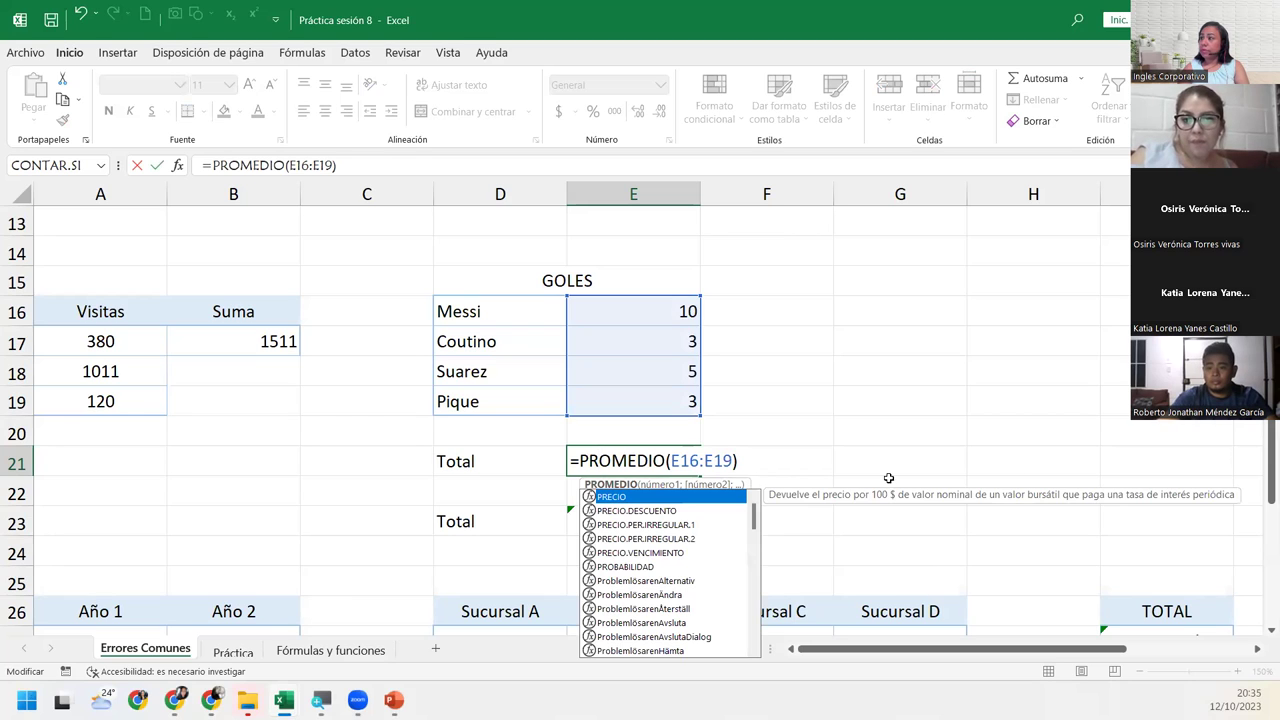
click(748, 461)
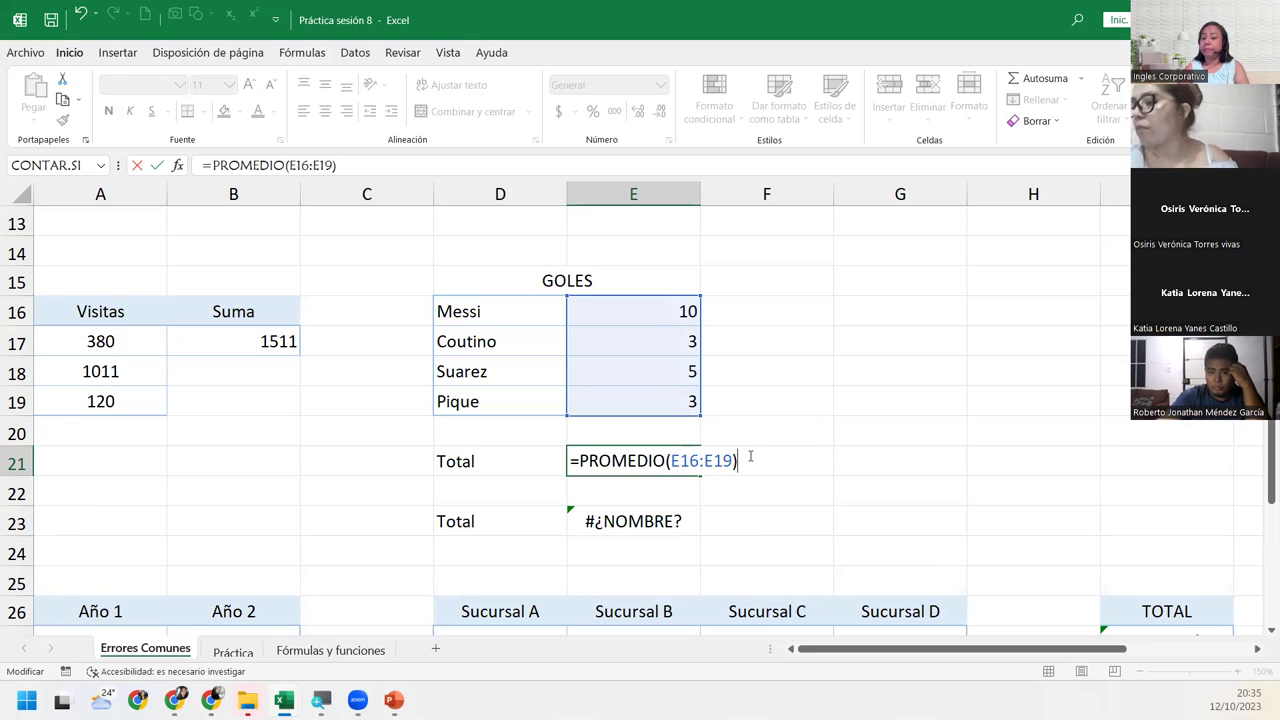
key(Return)
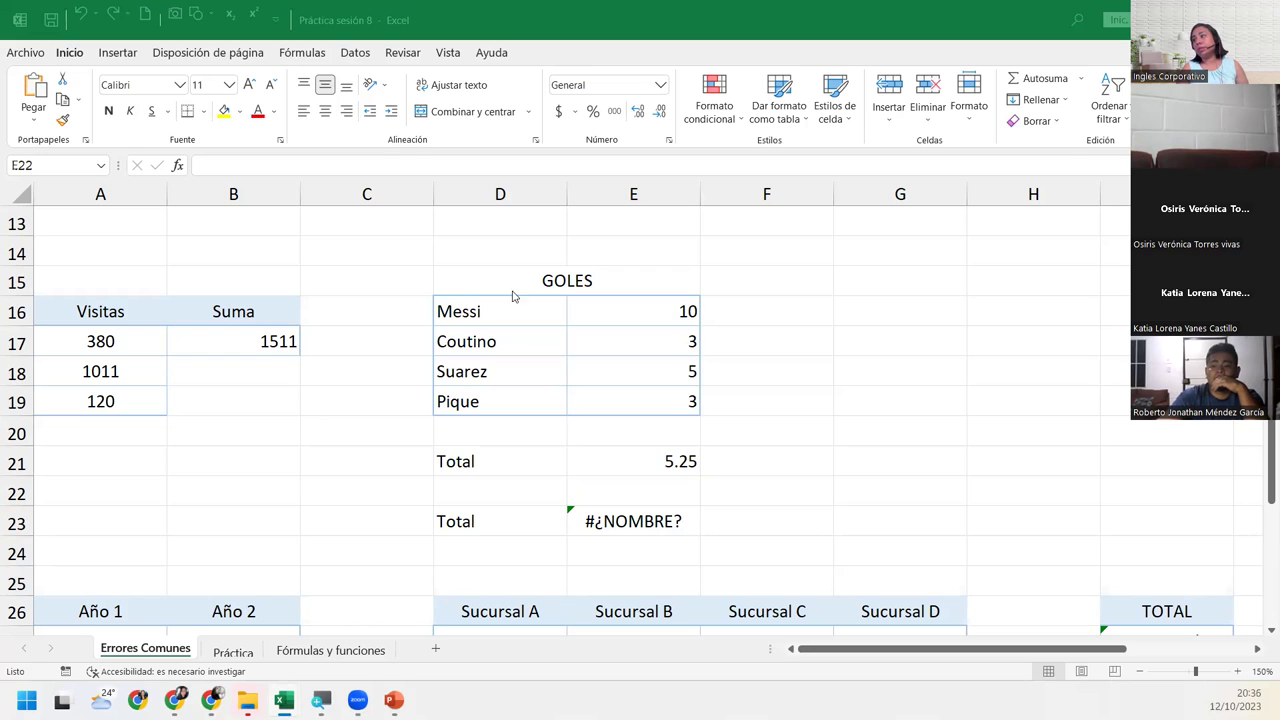
Set the table argument of the BUSCARV formula in E23 to the GOLES range D16:E19 and check the corrected formula
click(620, 521)
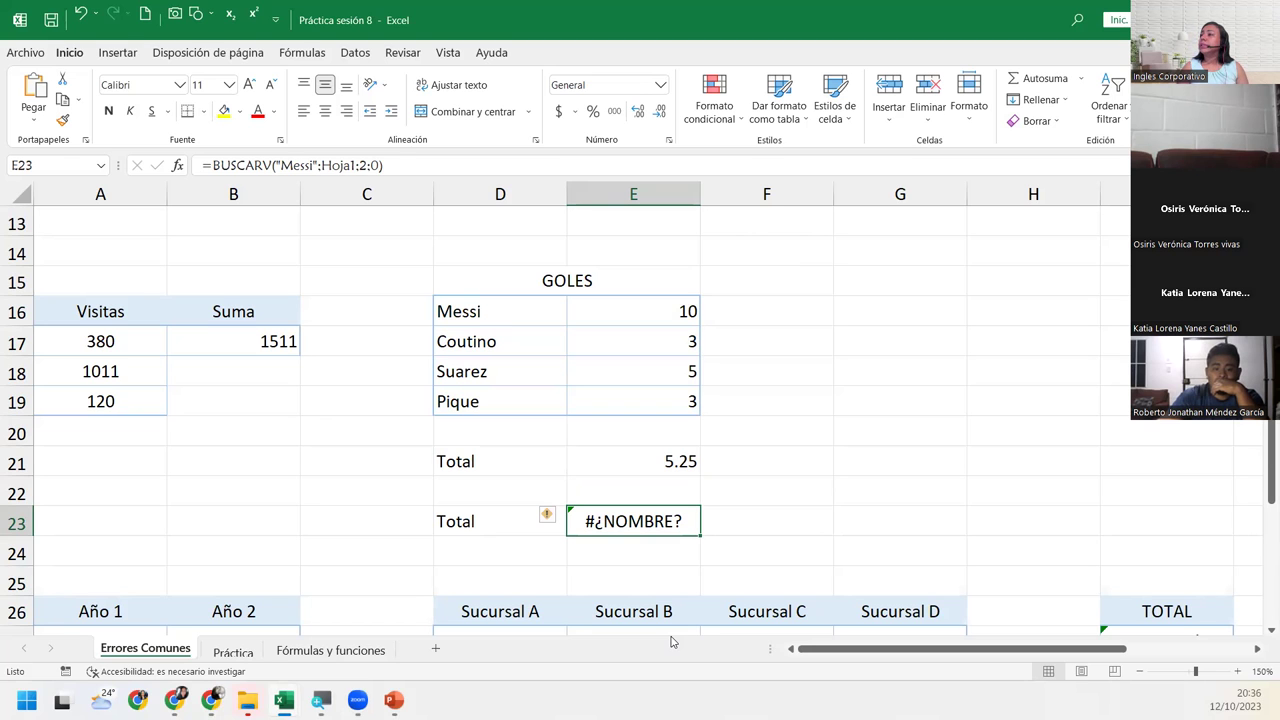
double_click(666, 521)
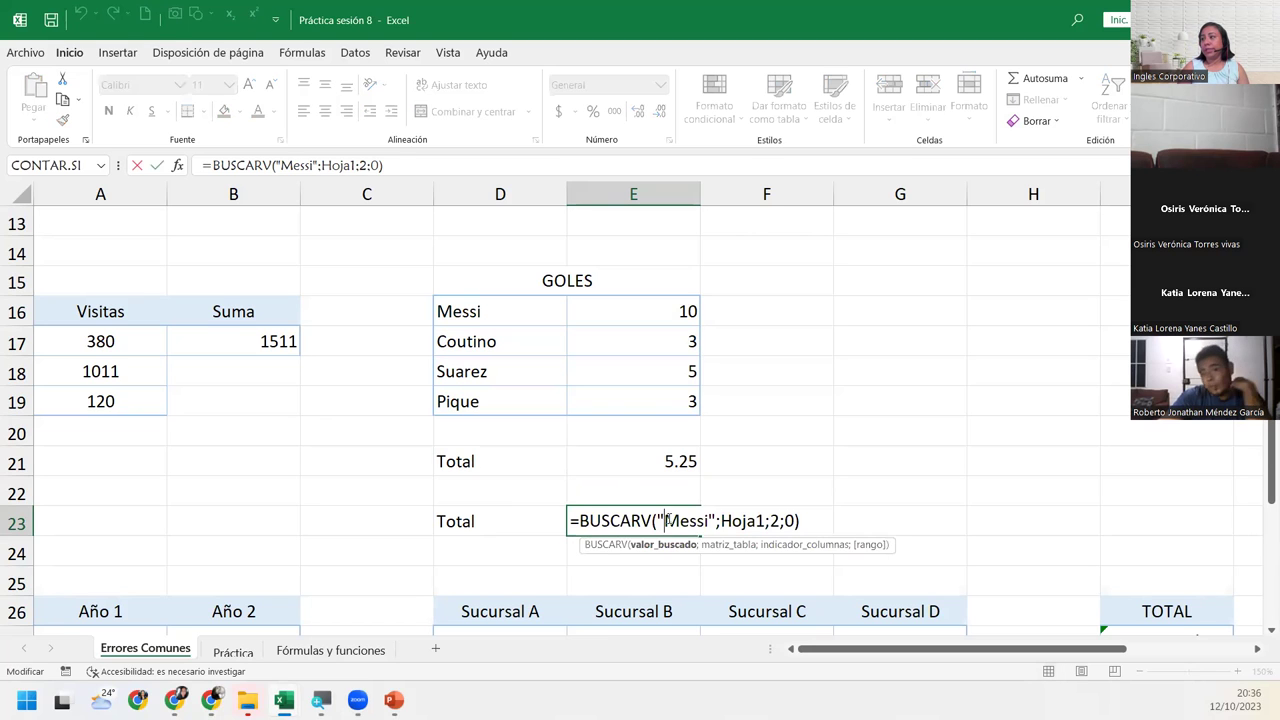
scroll(667, 521, down, 2)
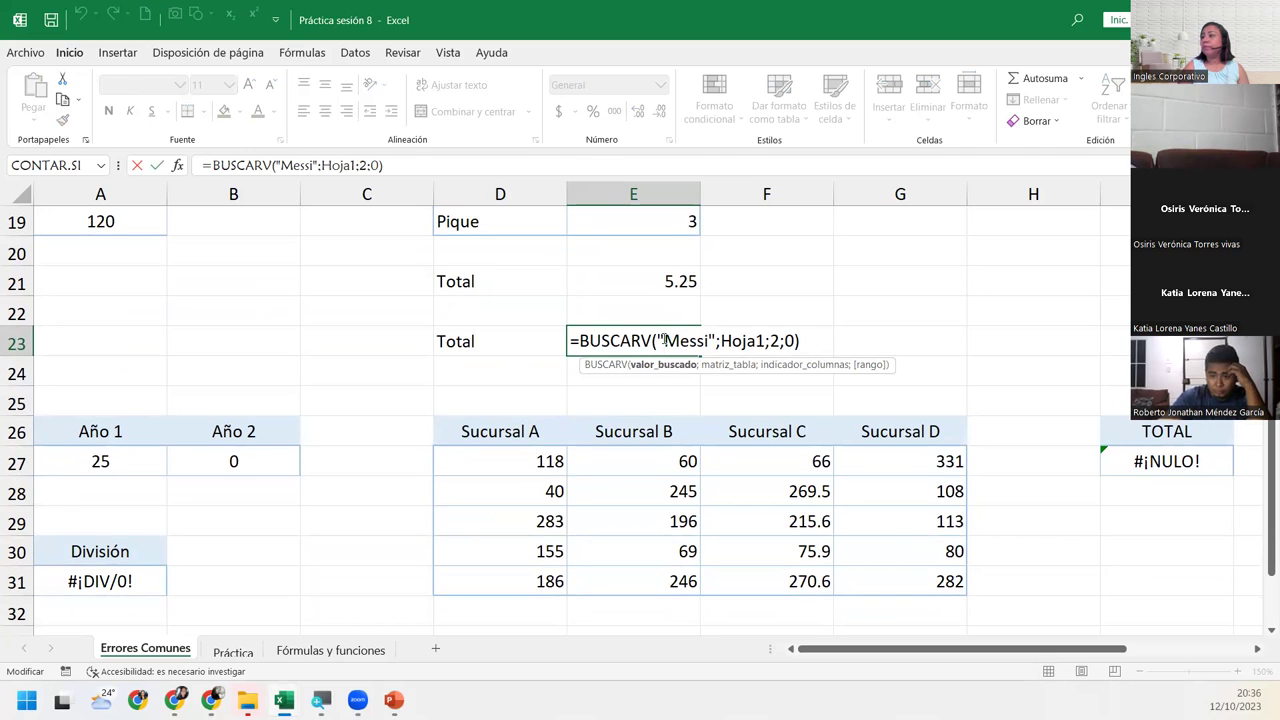
click(769, 341)
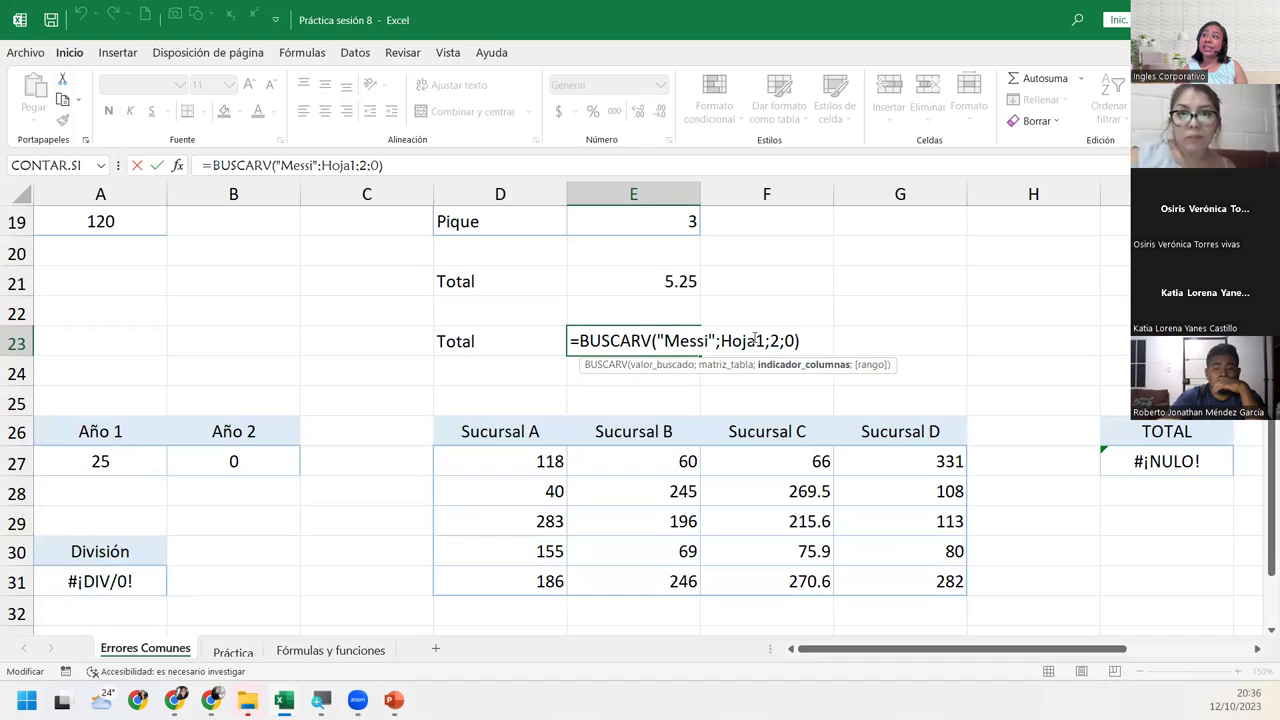
click(708, 366)
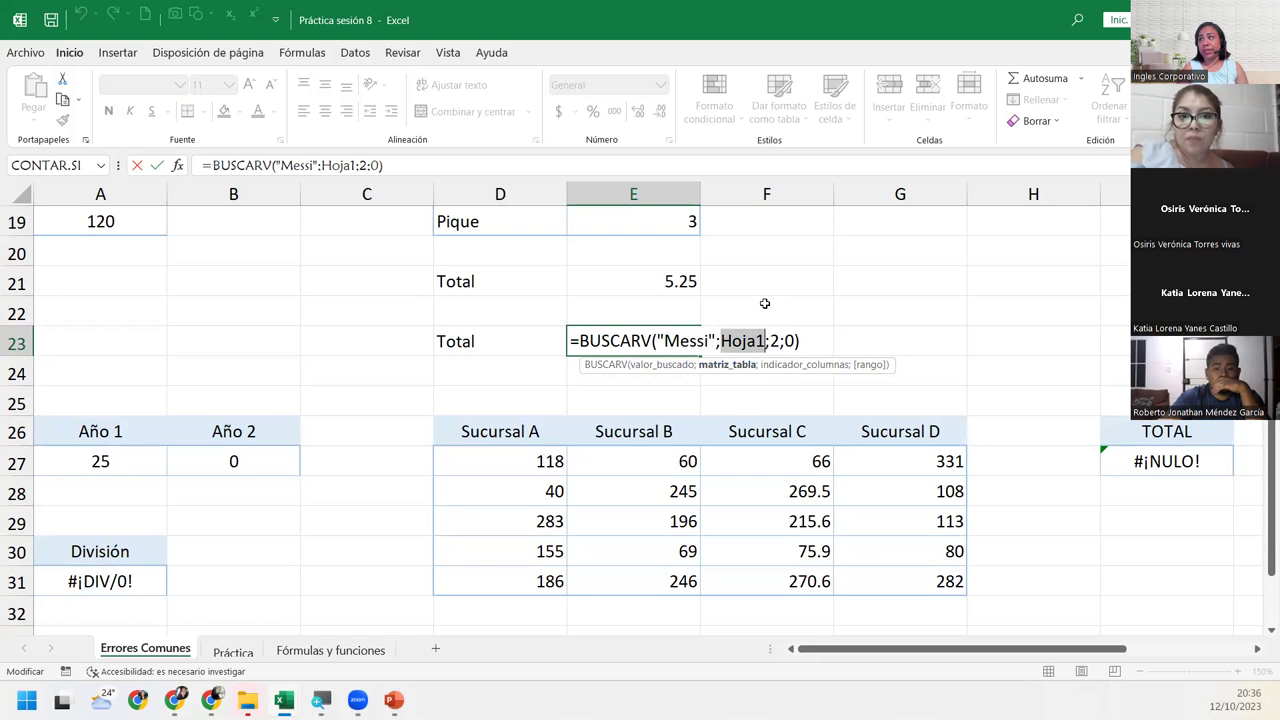
scroll(766, 300, up, 3)
scroll(742, 572, down, 1)
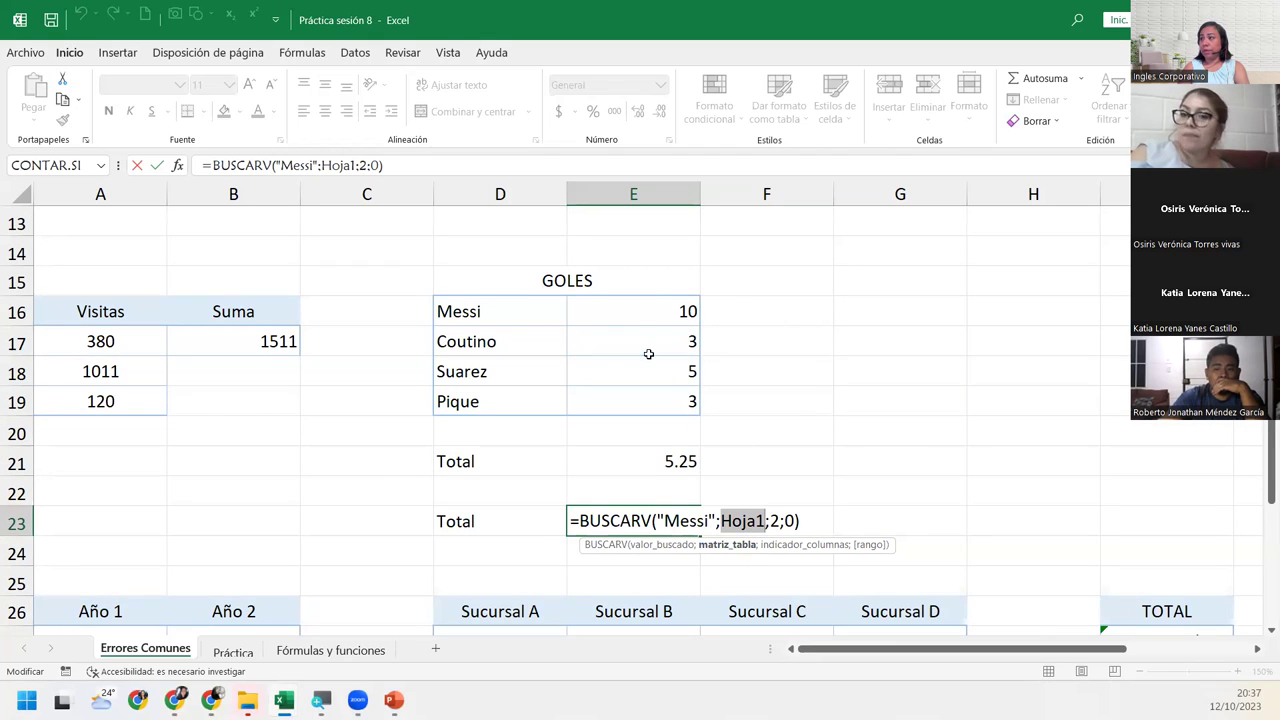
click(495, 304)
drag(495, 304, 639, 395)
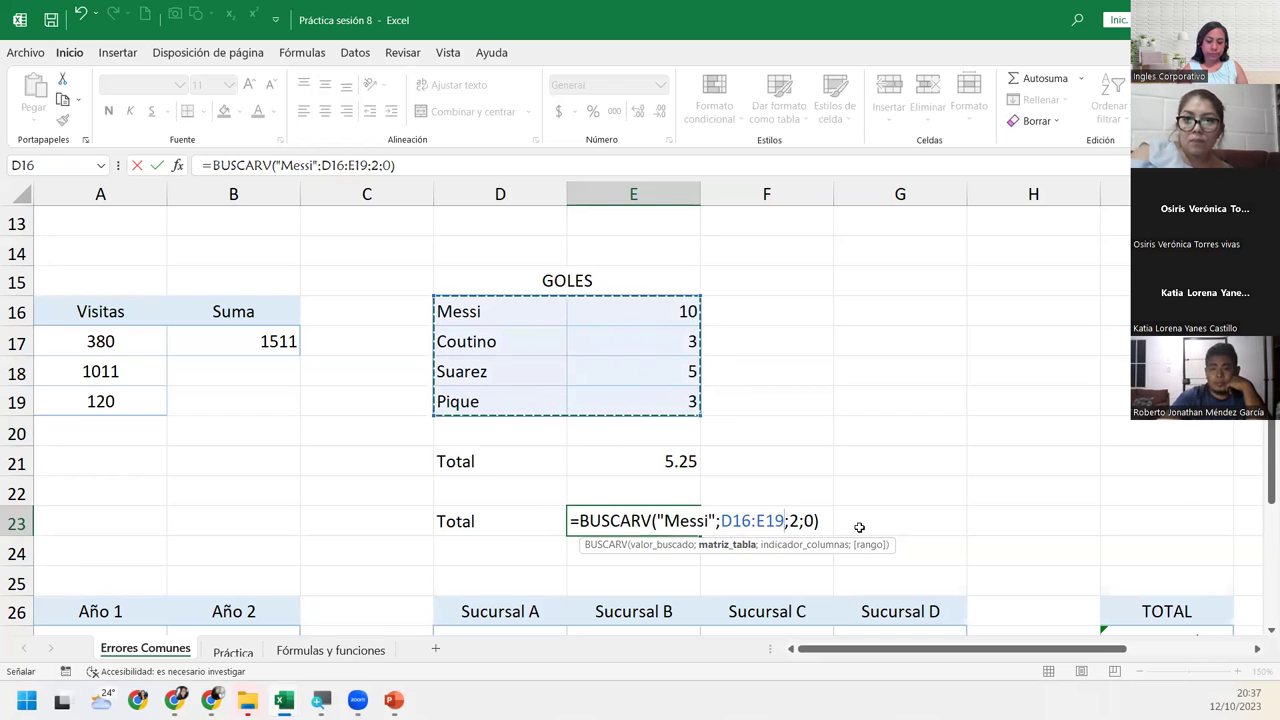
key(Return)
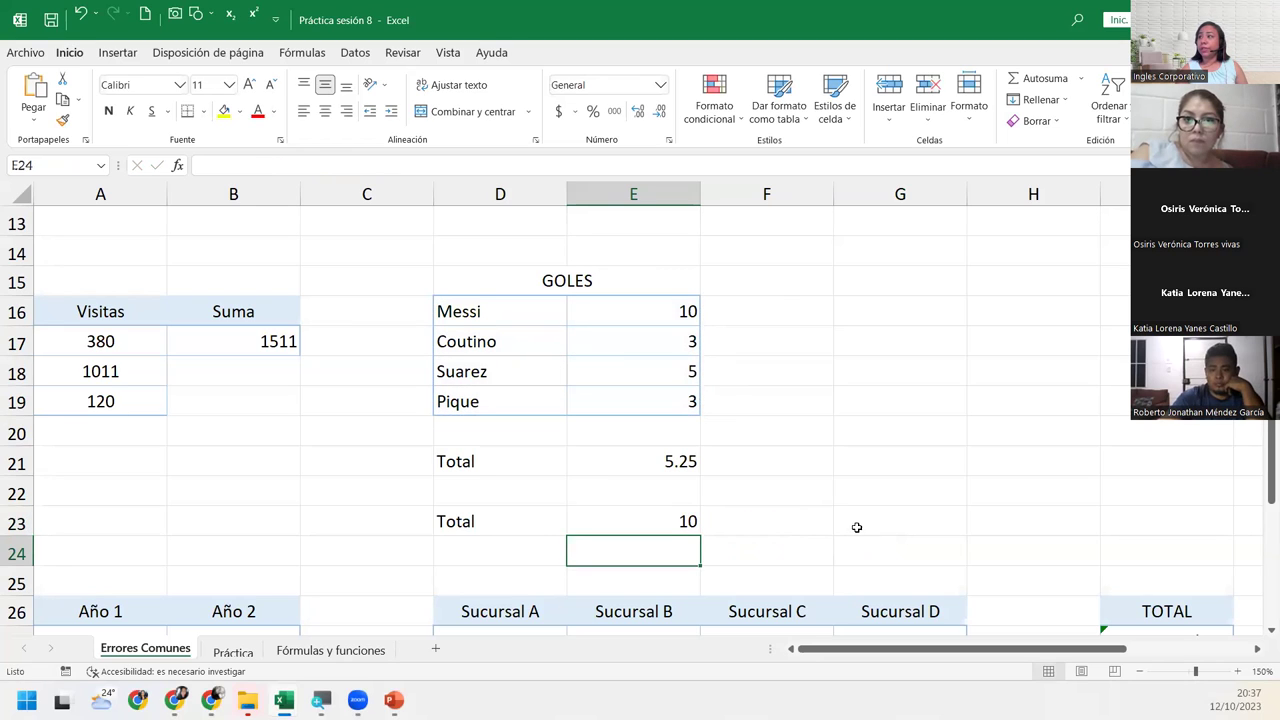
click(649, 523)
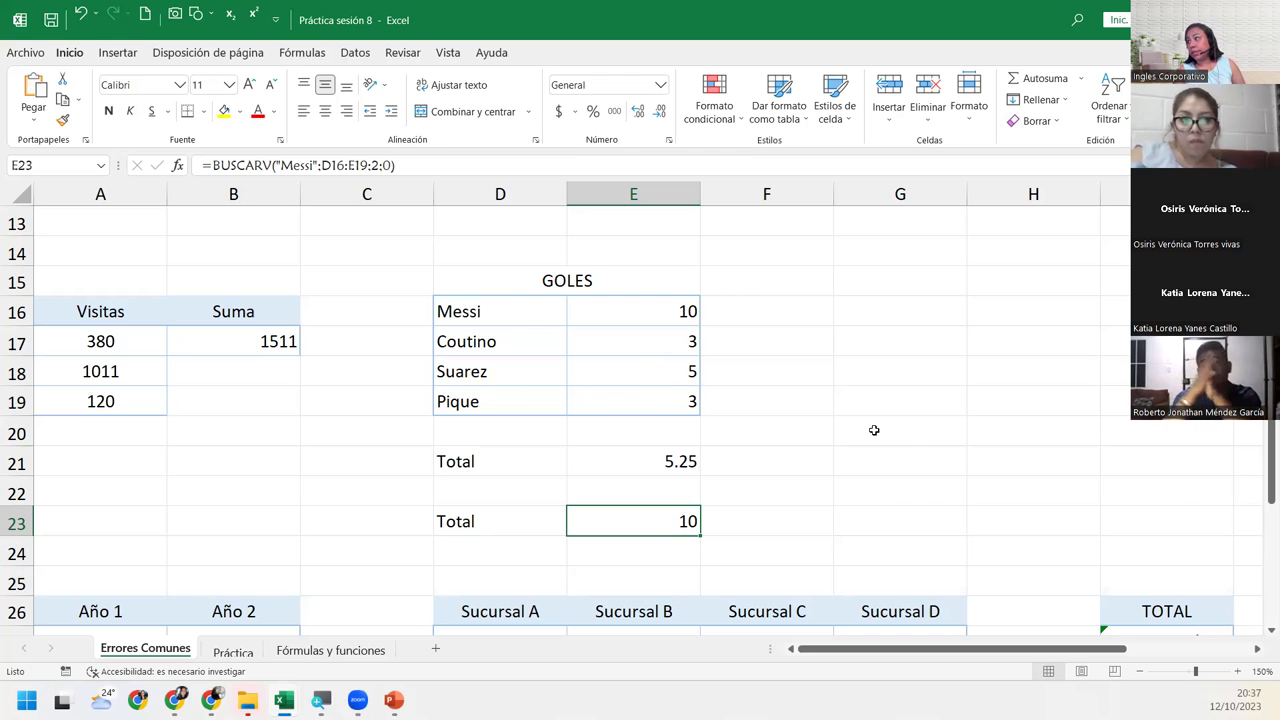
Inspect the División formula in A31 that produces the #¡DIV/0! error and the cells it references
drag(857, 652, 832, 652)
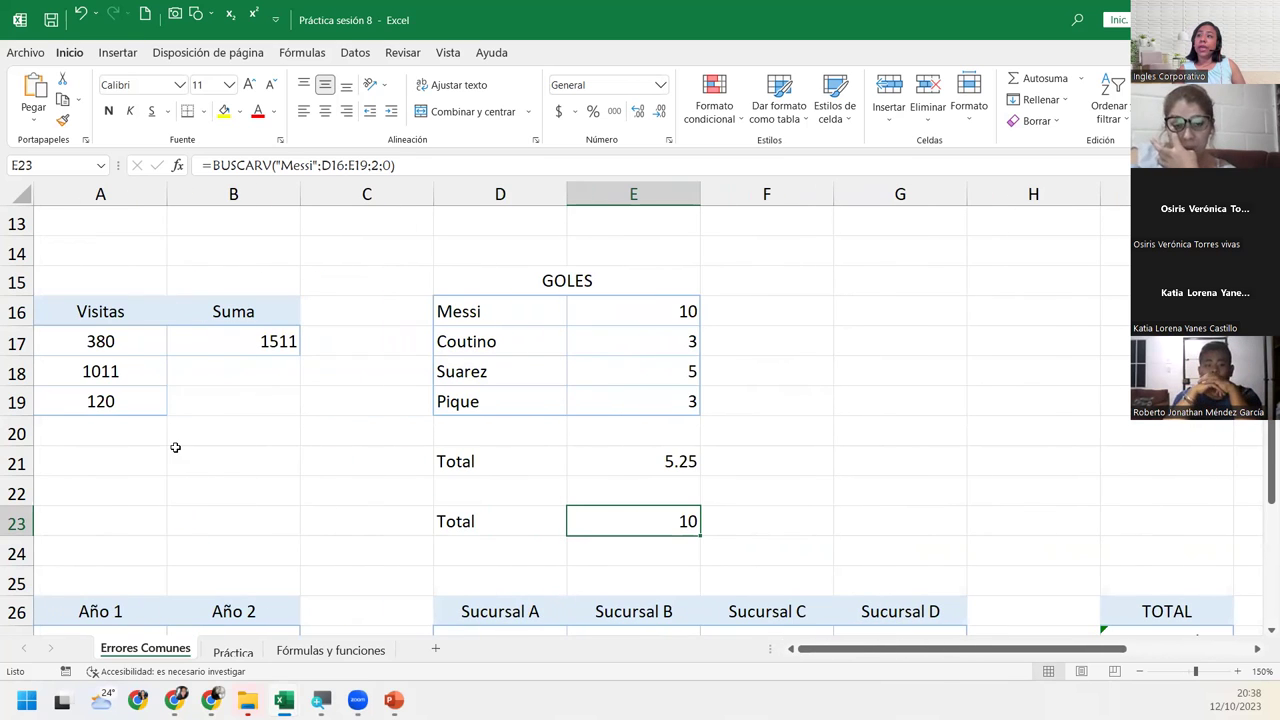
scroll(175, 447, down, 4)
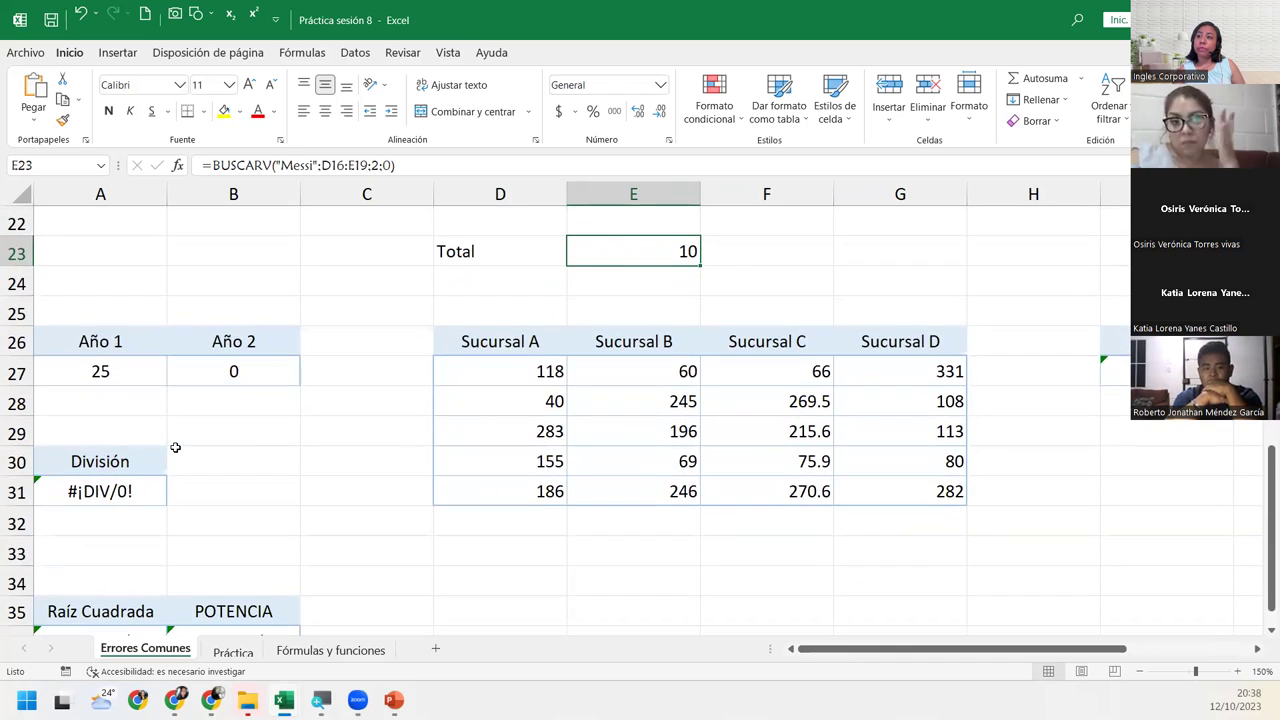
click(160, 401)
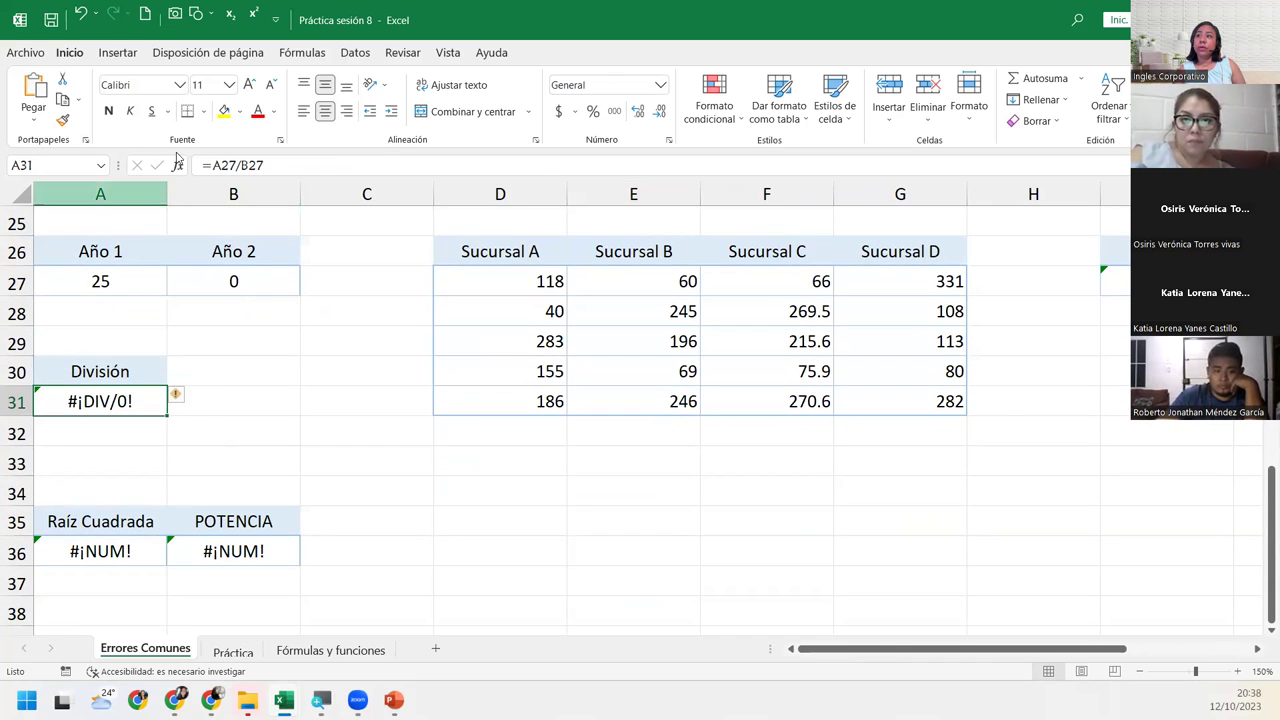
double_click(90, 400)
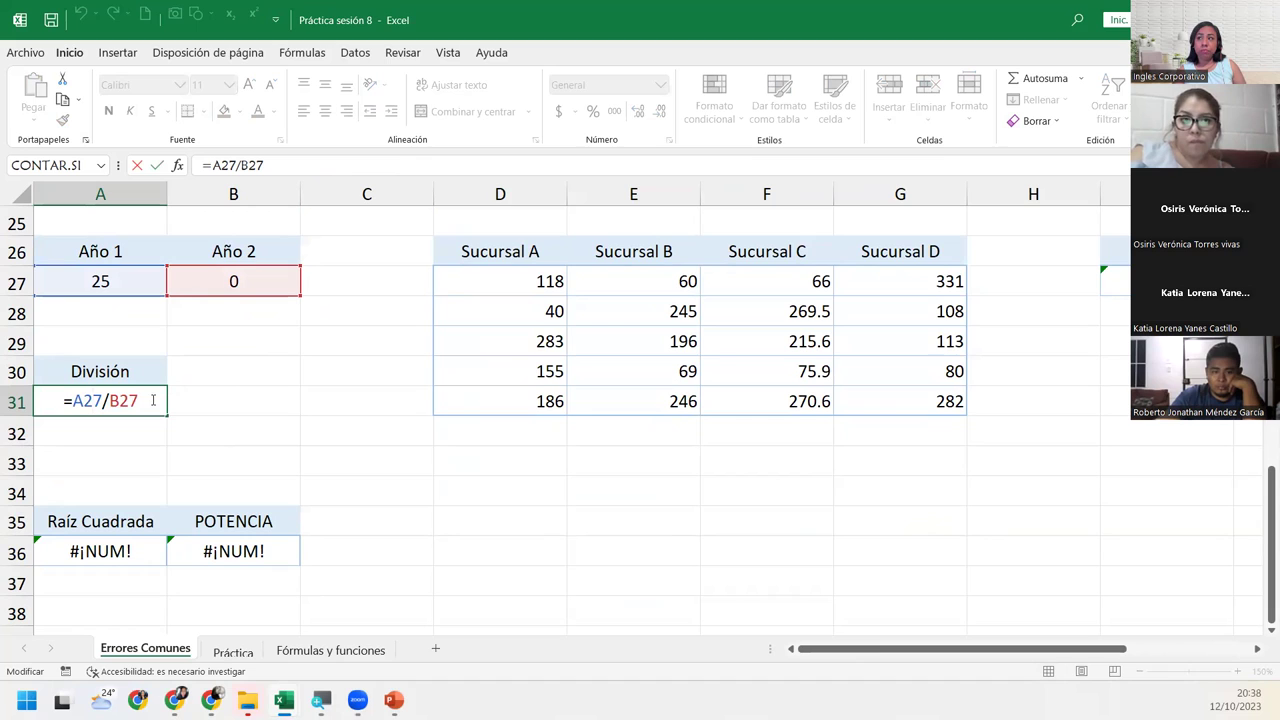
key(Return)
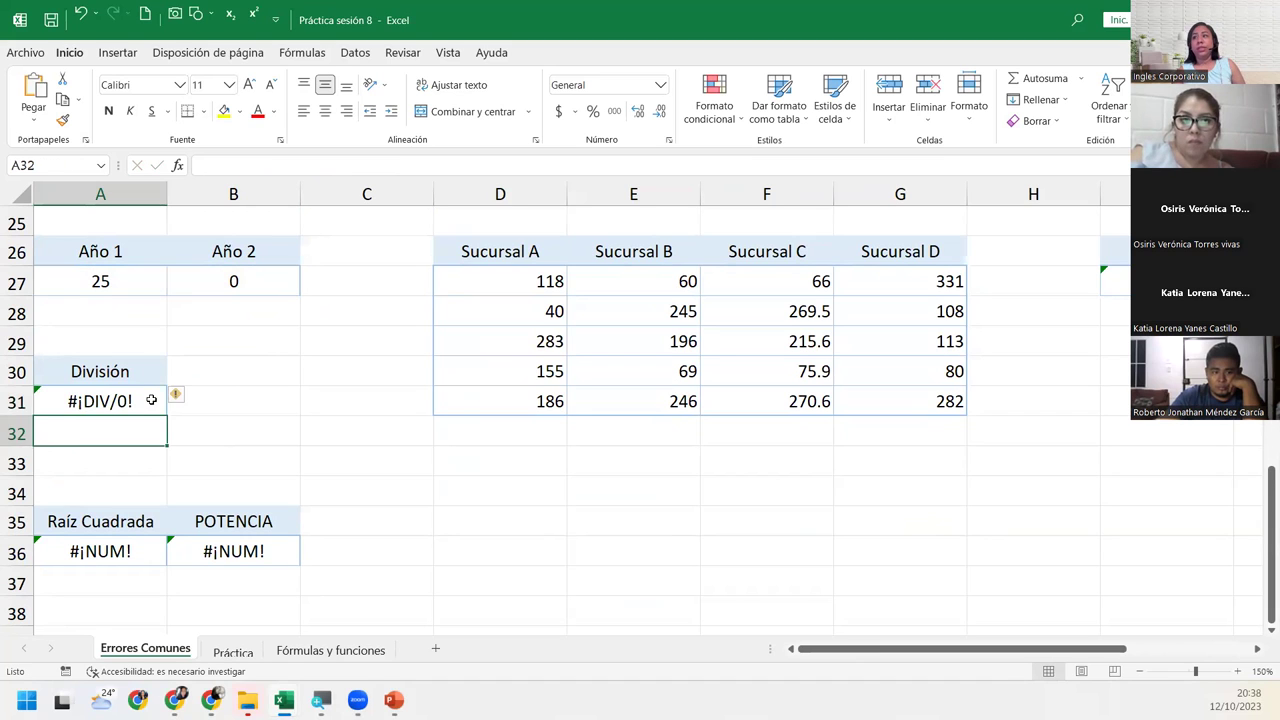
Set the Año 2 value in B27 to 5 and check the División formula in A31
click(152, 400)
click(276, 279)
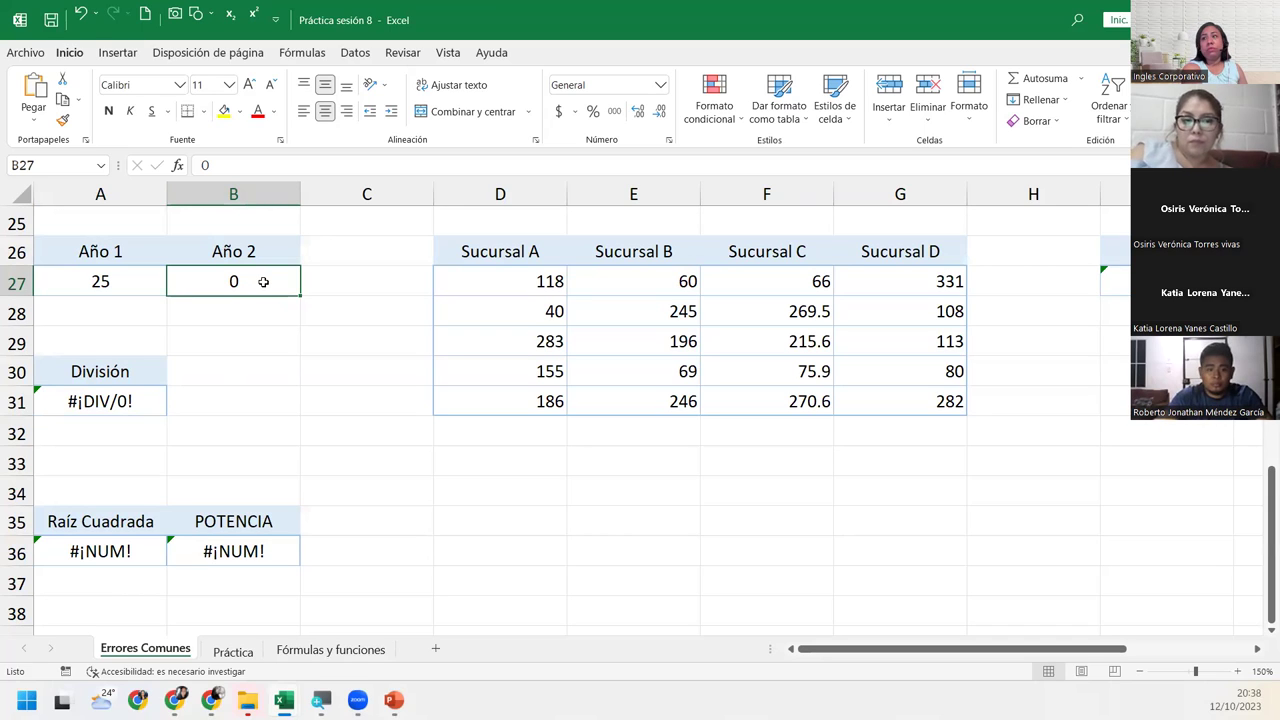
text(5)
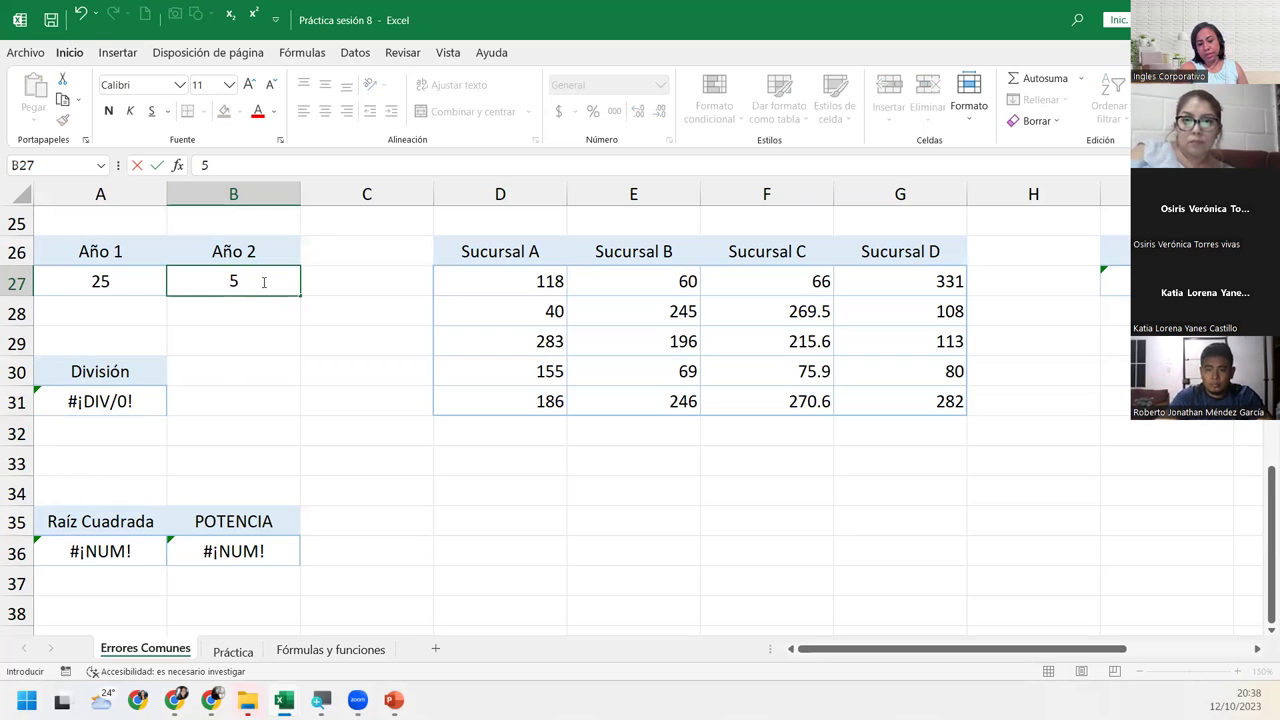
key(Return)
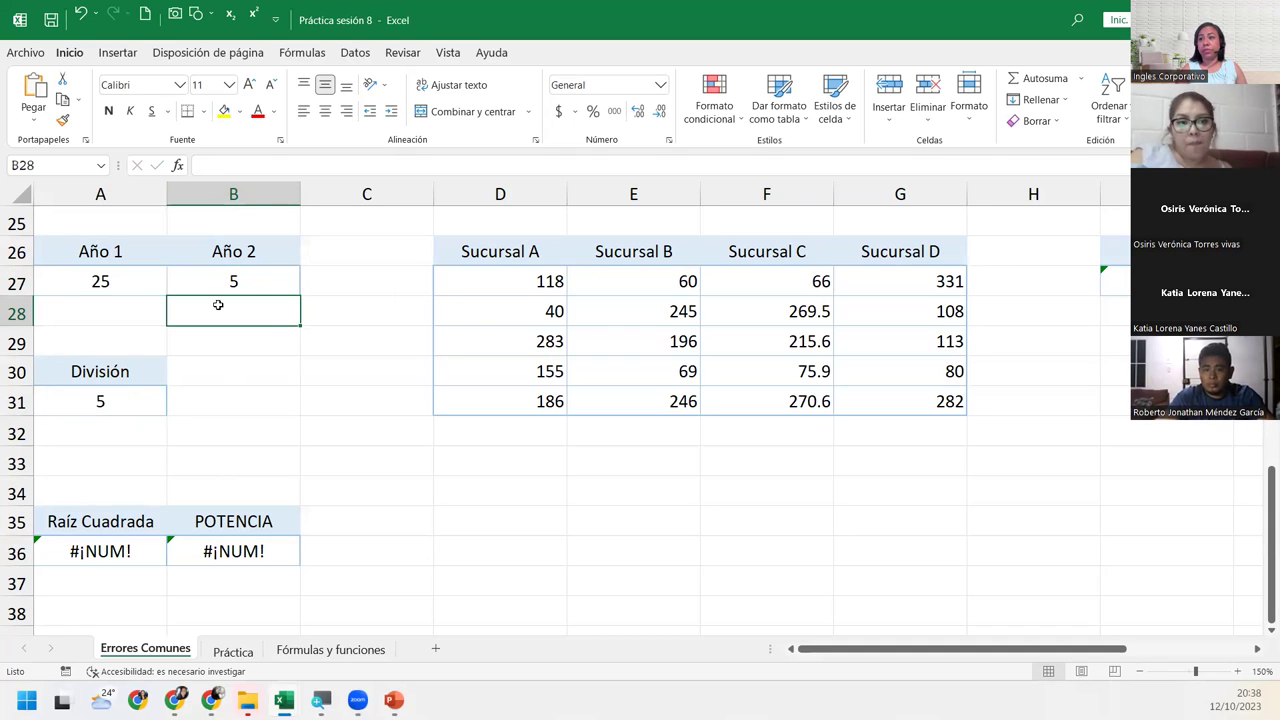
click(79, 393)
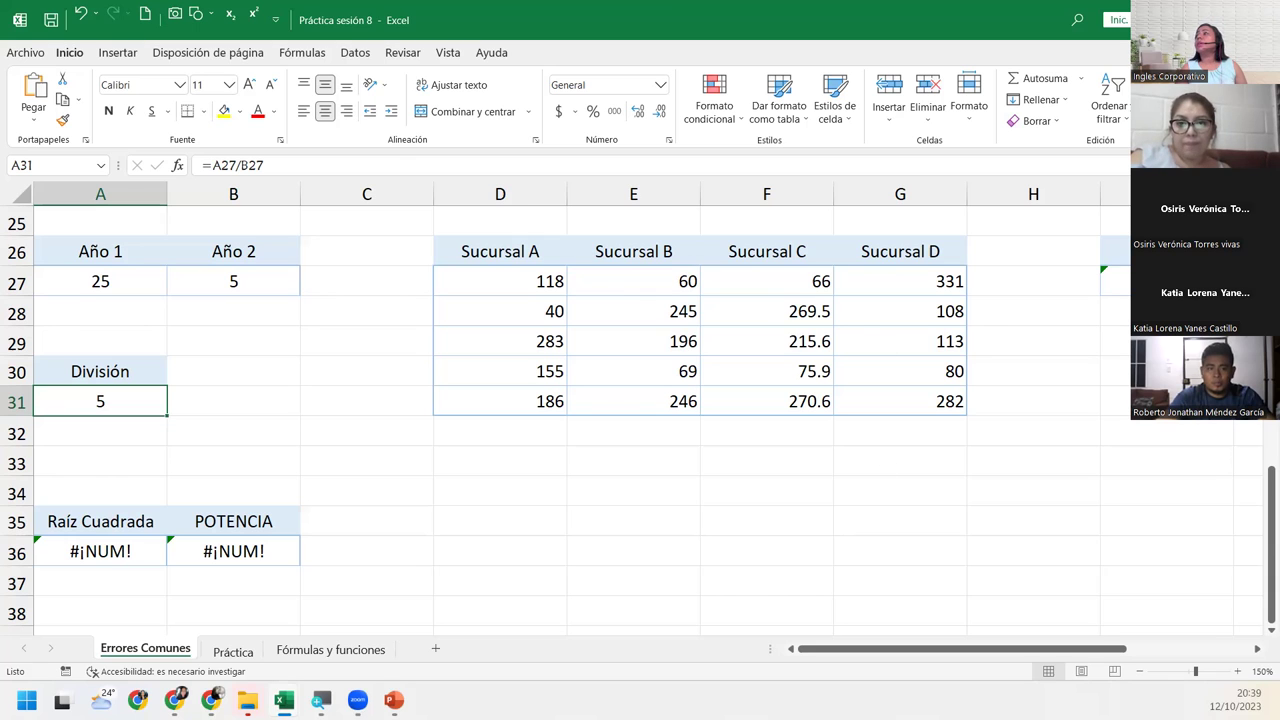
Correct the SUMA formula under TOTAL in I27 by separating its arguments with a semicolon: =SUMA(D27;G27)
click(1256, 649)
click(1256, 649)
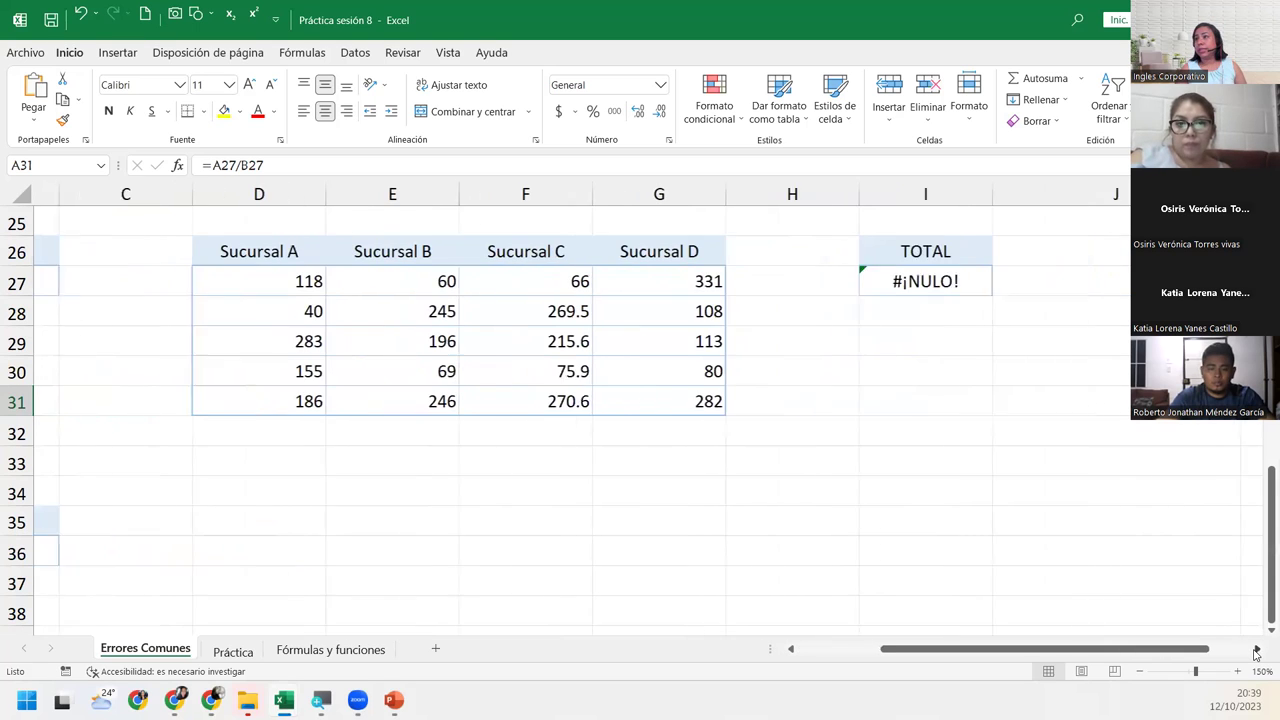
click(946, 274)
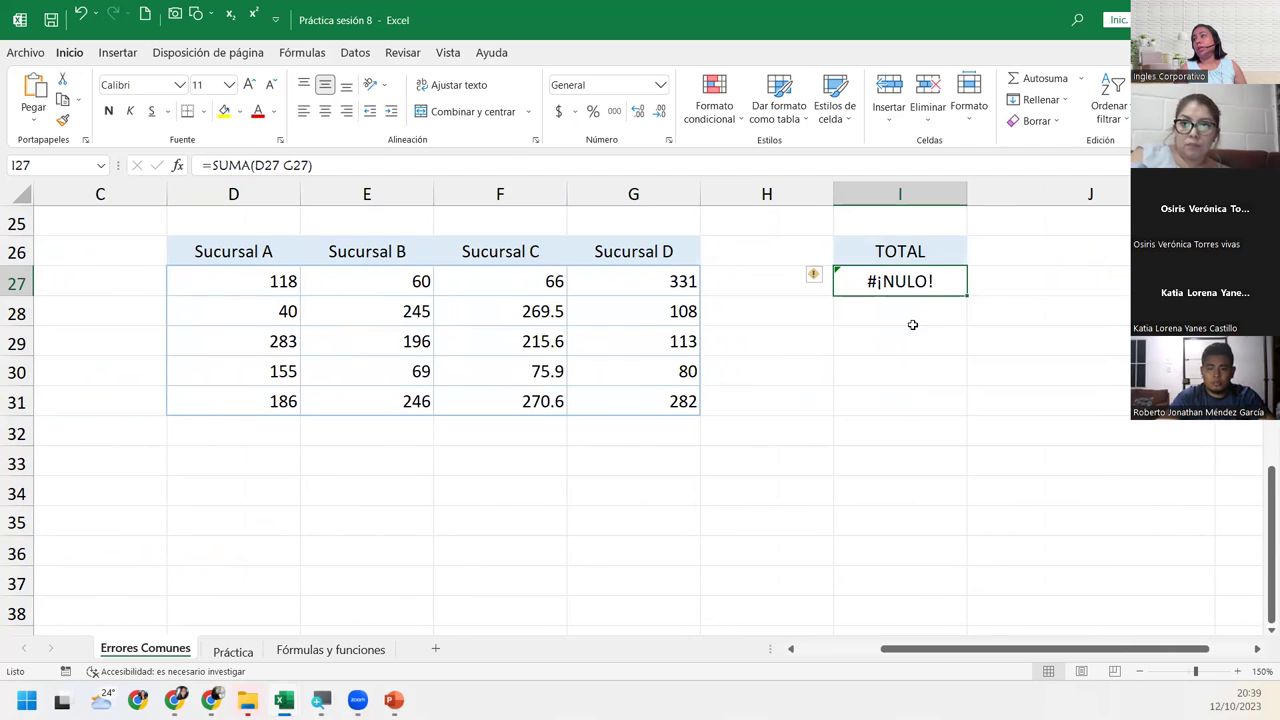
double_click(920, 281)
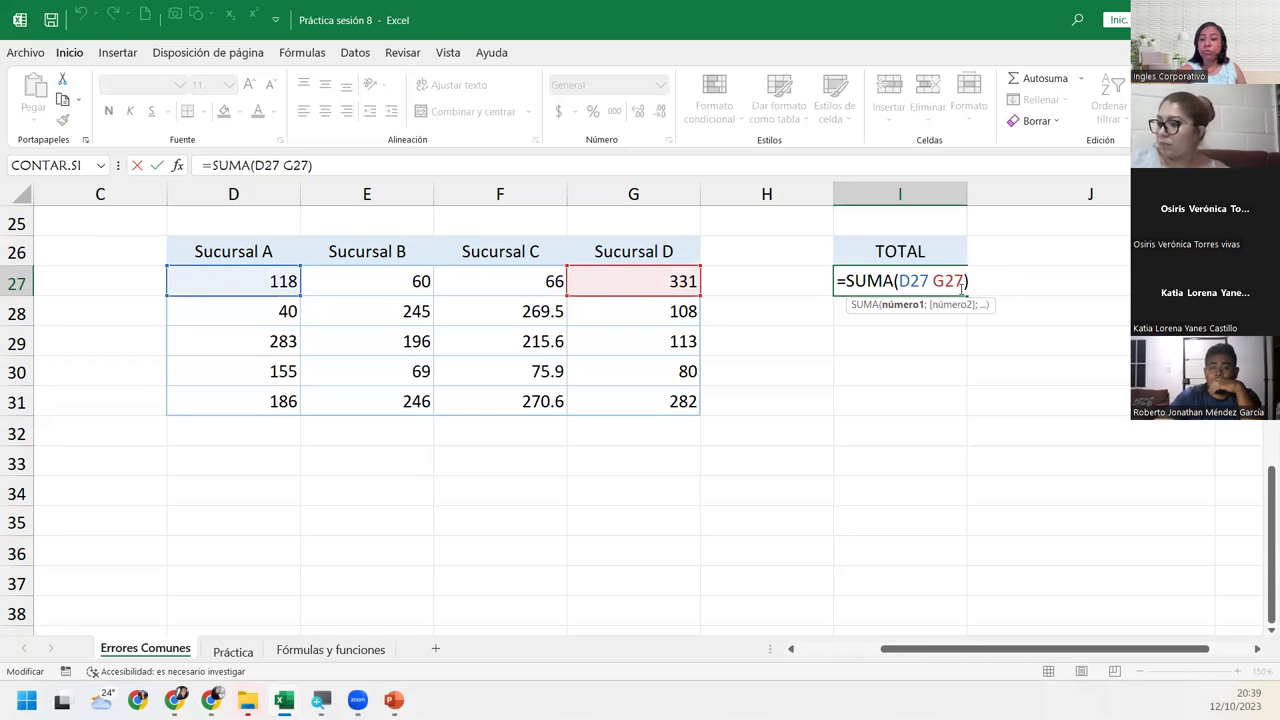
key(BackSpace)
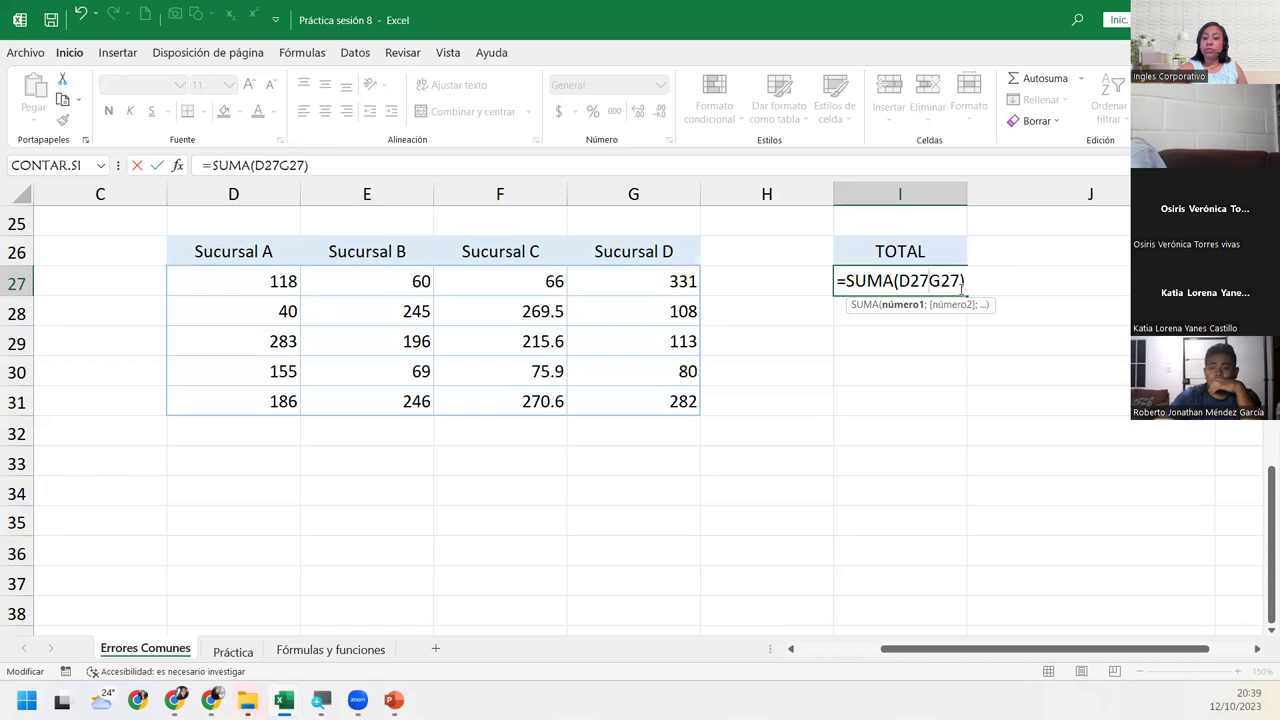
text(;)
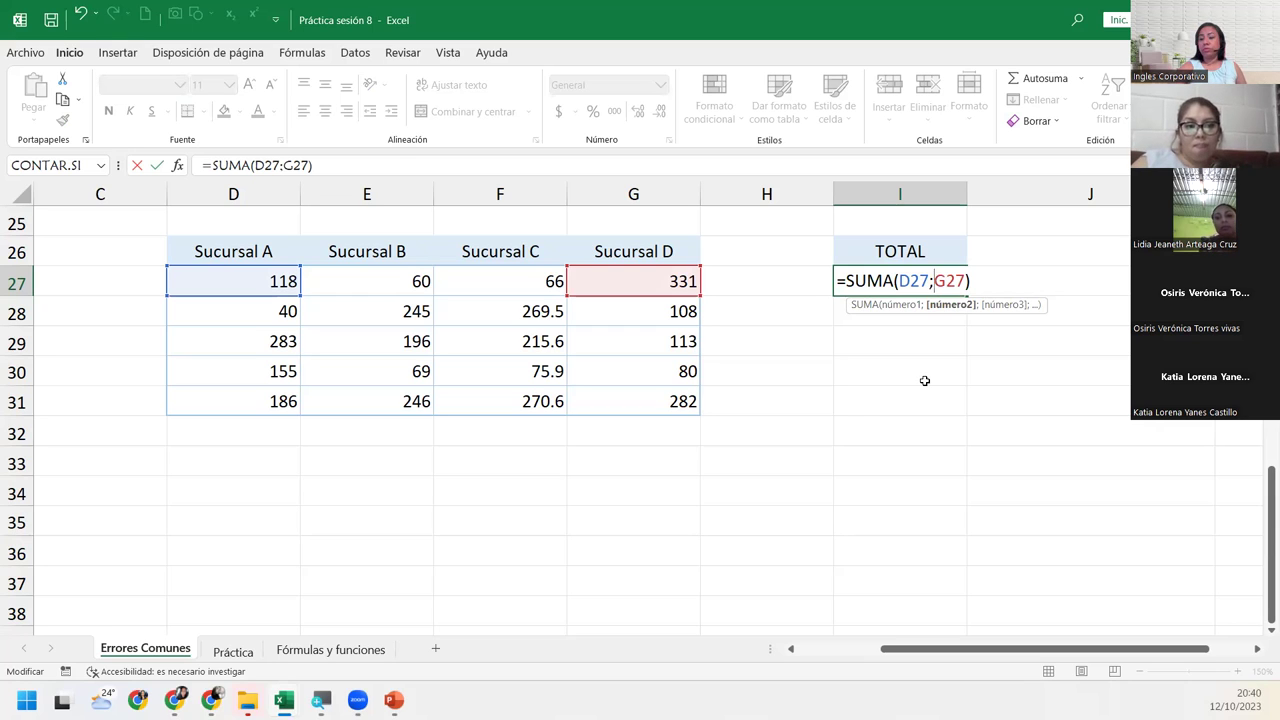
key(Return)
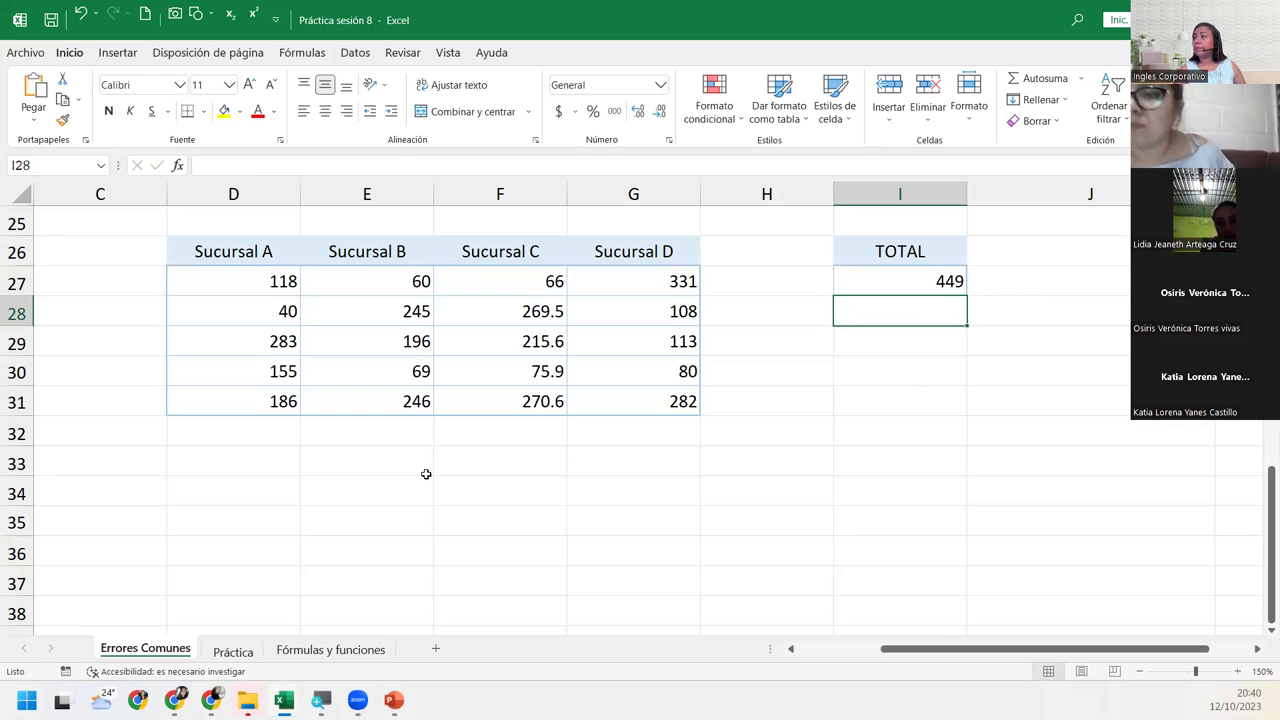
Correct the Raíz Cuadrada formula in A36 by replacing its negative argument with 36: =RAIZ(36)
drag(1033, 648, 826, 661)
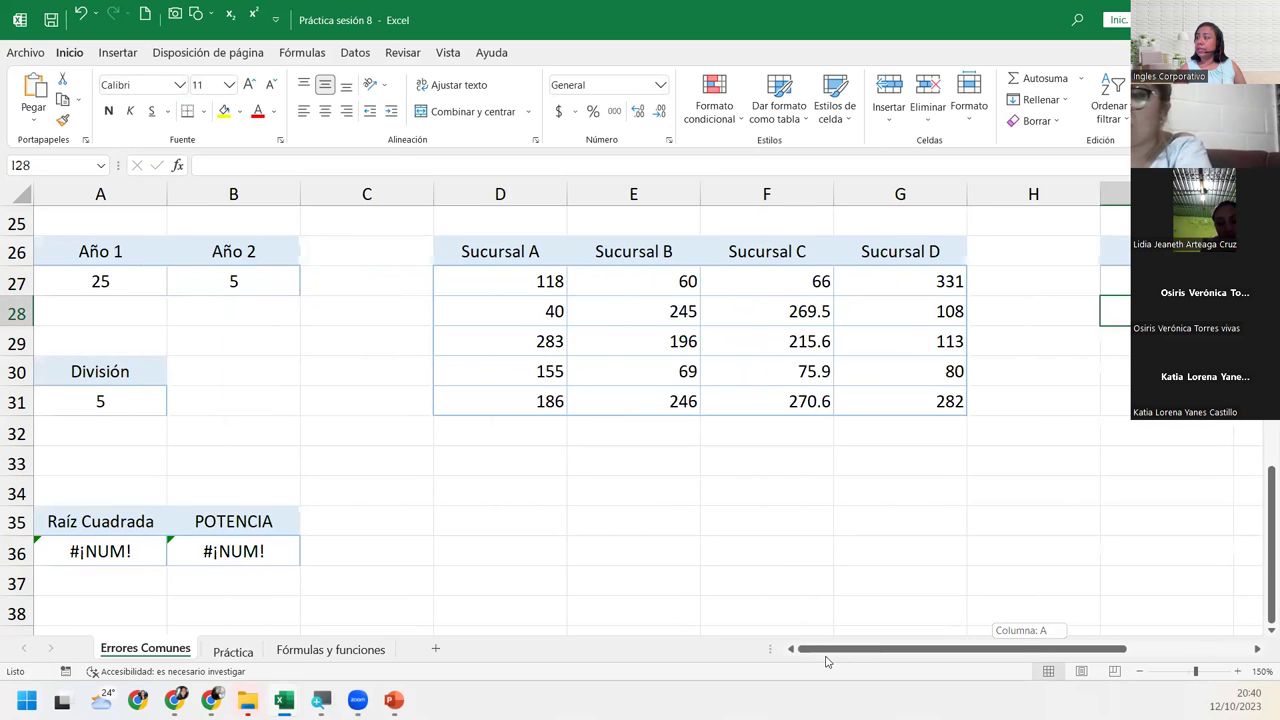
scroll(60, 462, down, 2)
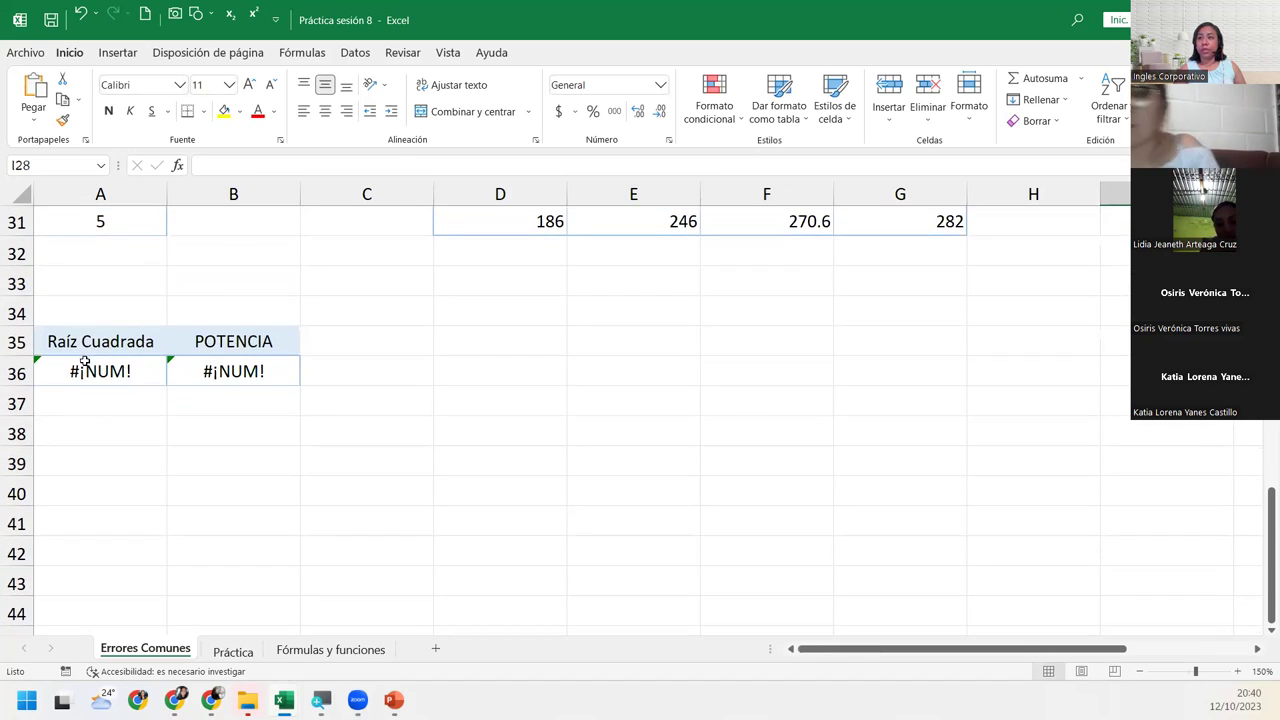
click(85, 362)
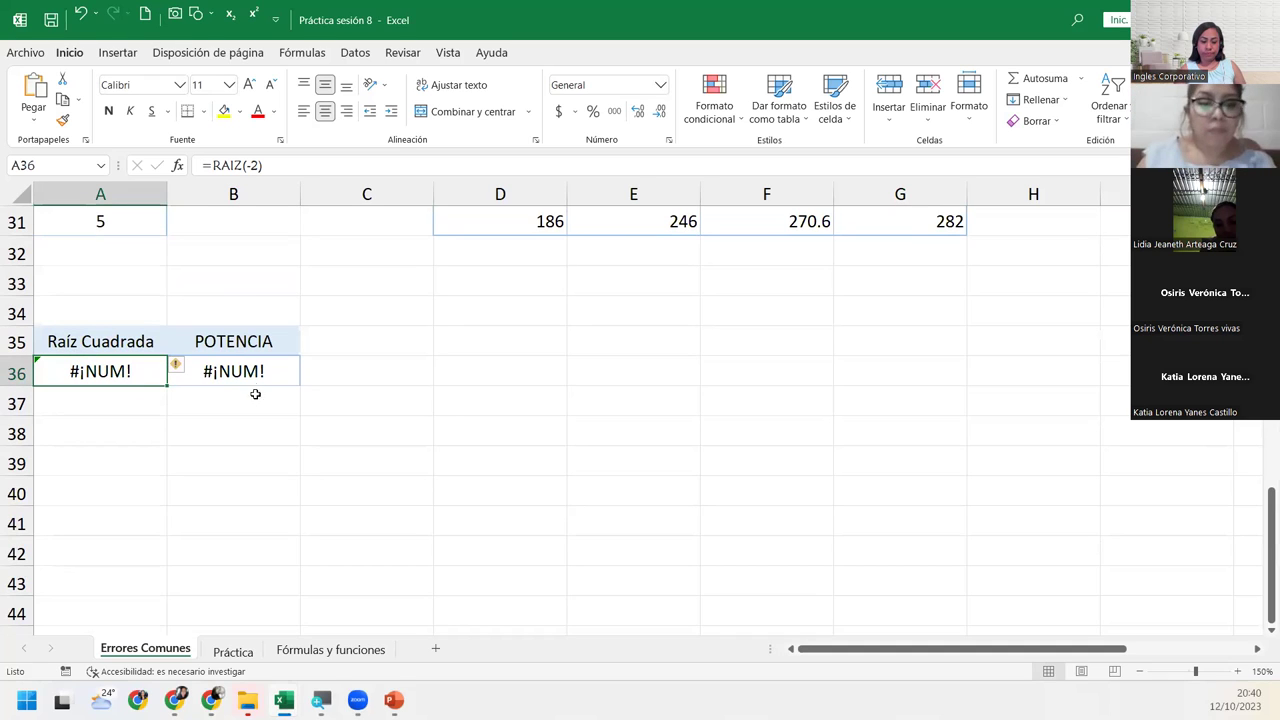
double_click(114, 368)
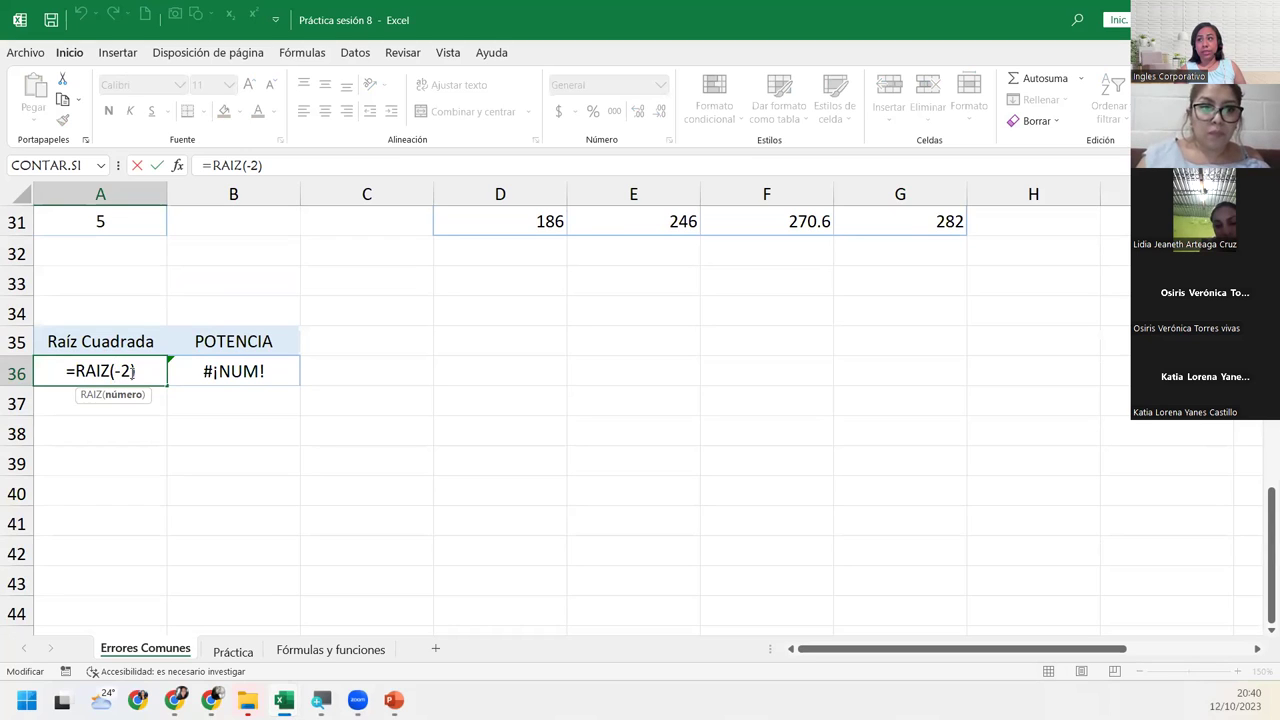
drag(132, 371, 114, 371)
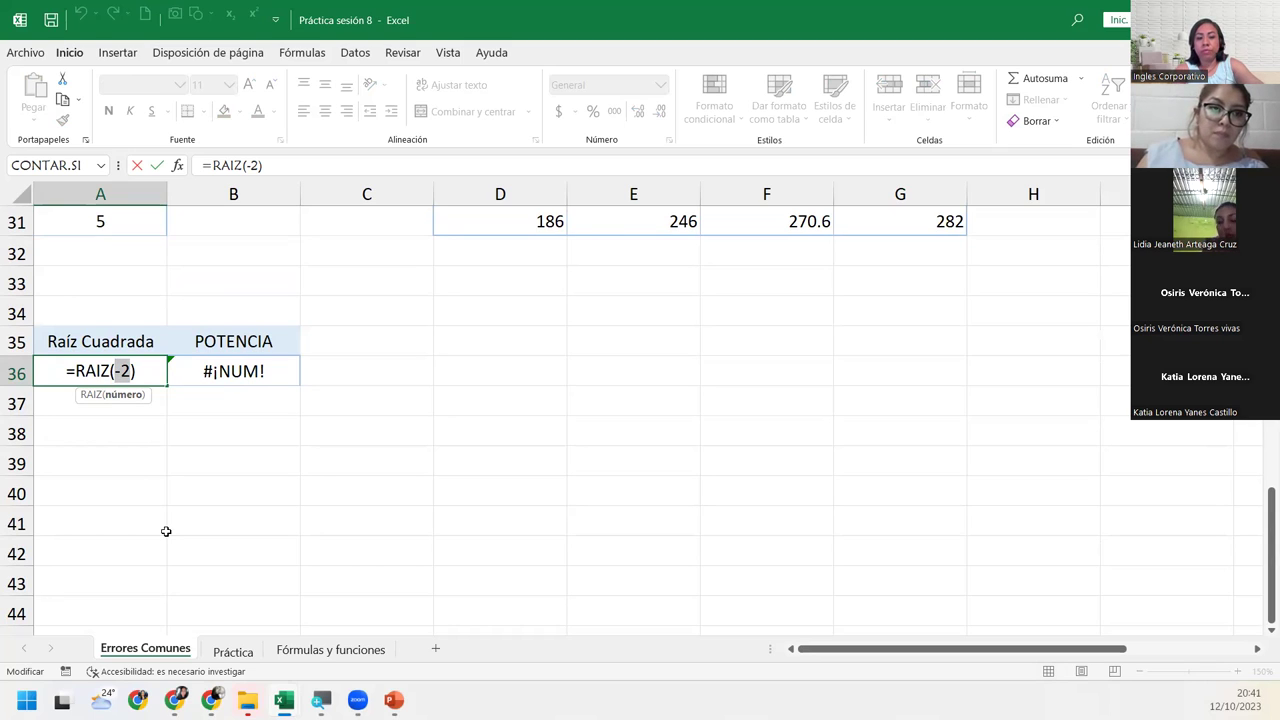
text(36)
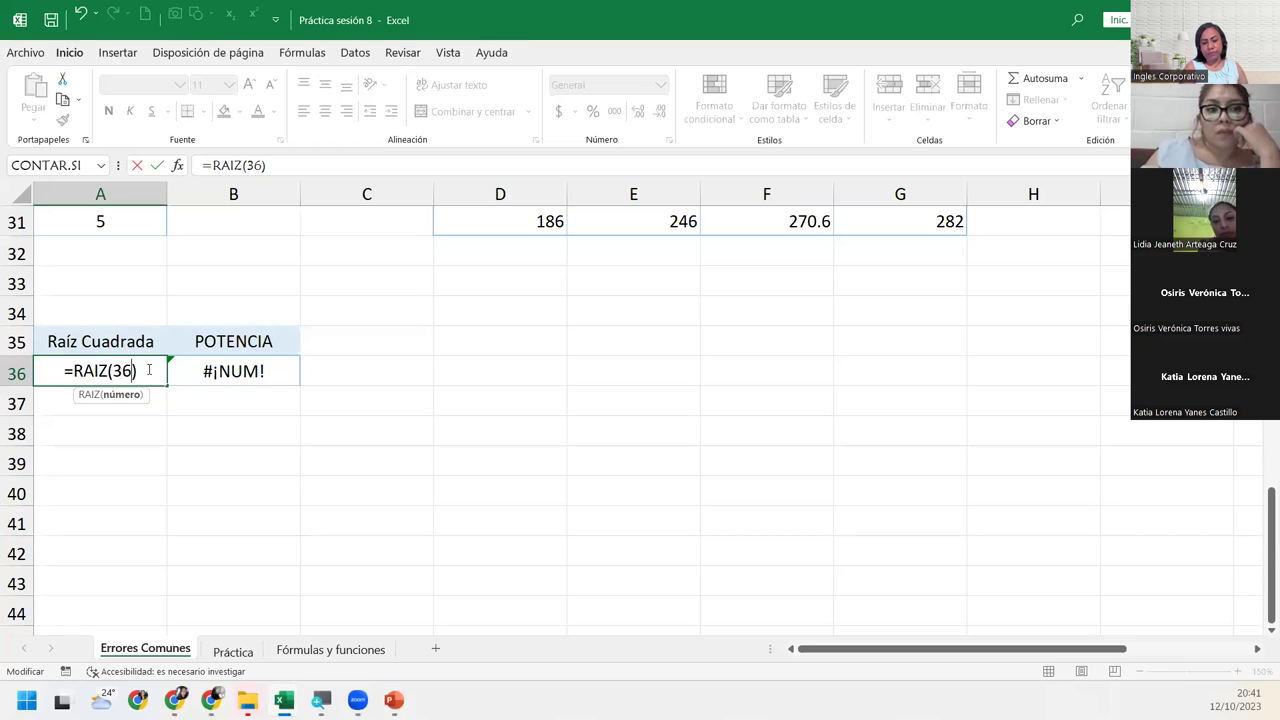
key(Return)
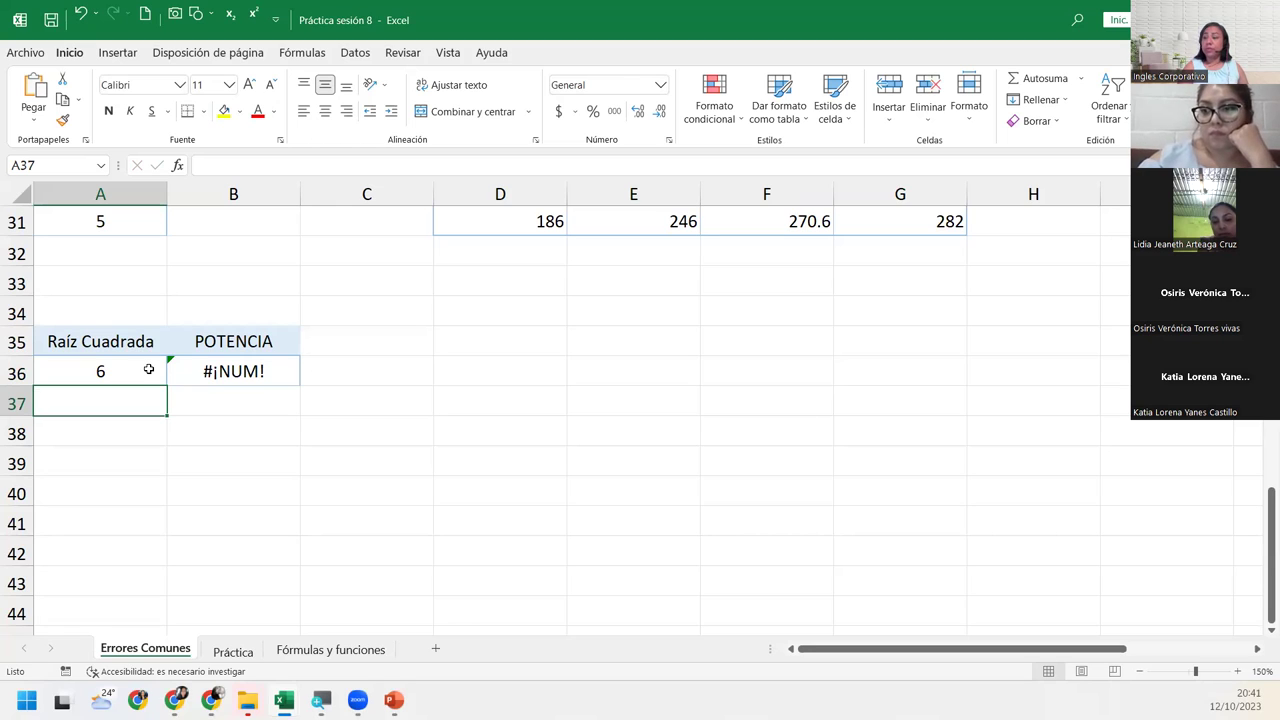
Reduce the exponent of the POTENCIA formula in B36 to 3 so that it reads =POTENCIA(1000;3)
click(218, 368)
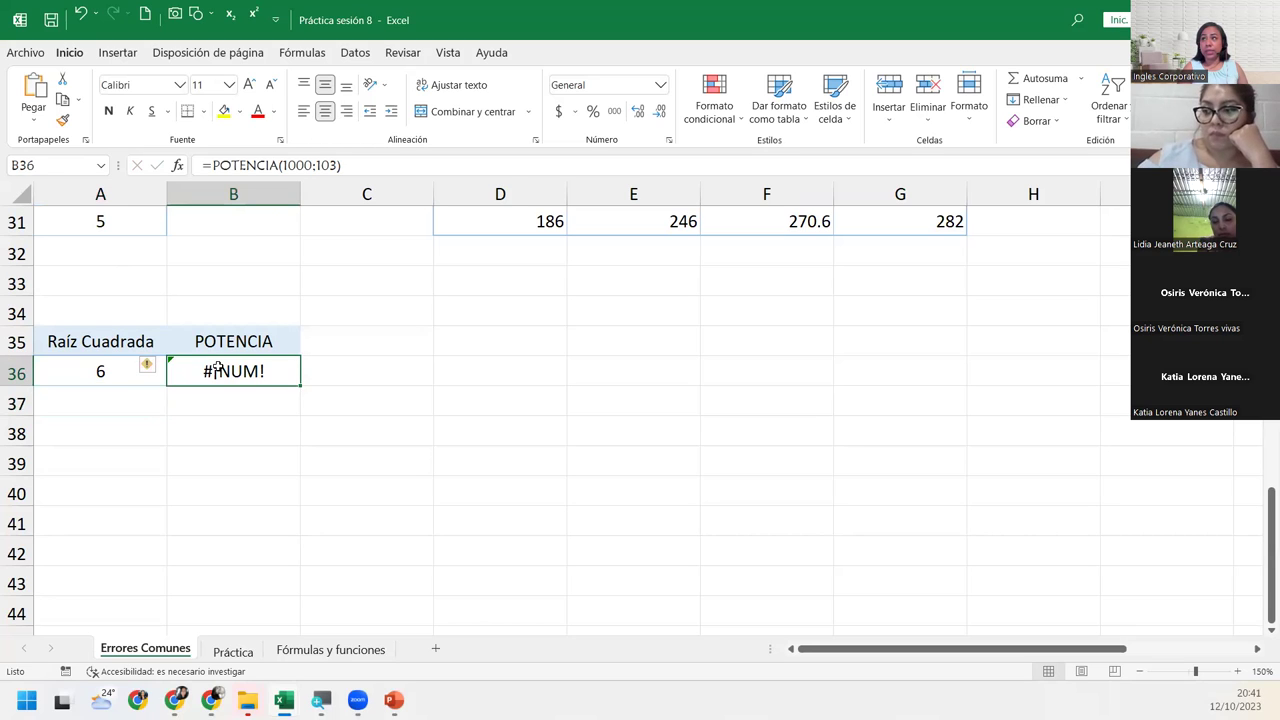
double_click(218, 368)
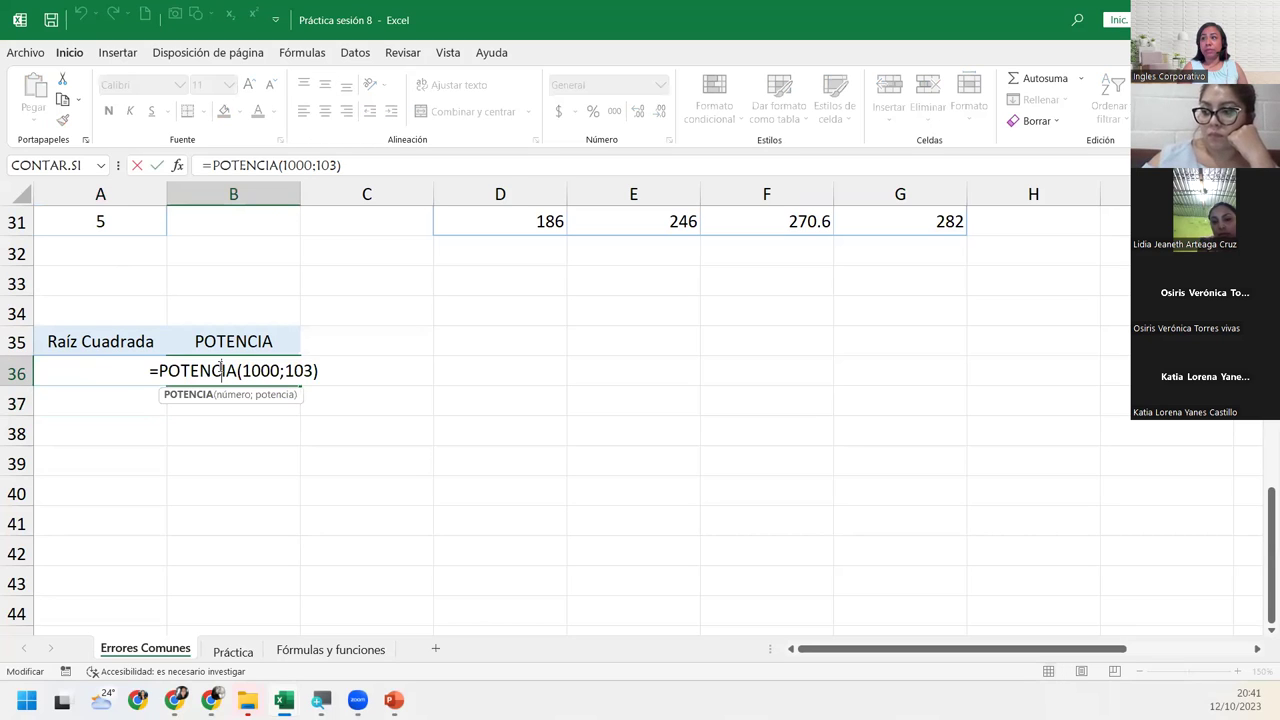
click(301, 372)
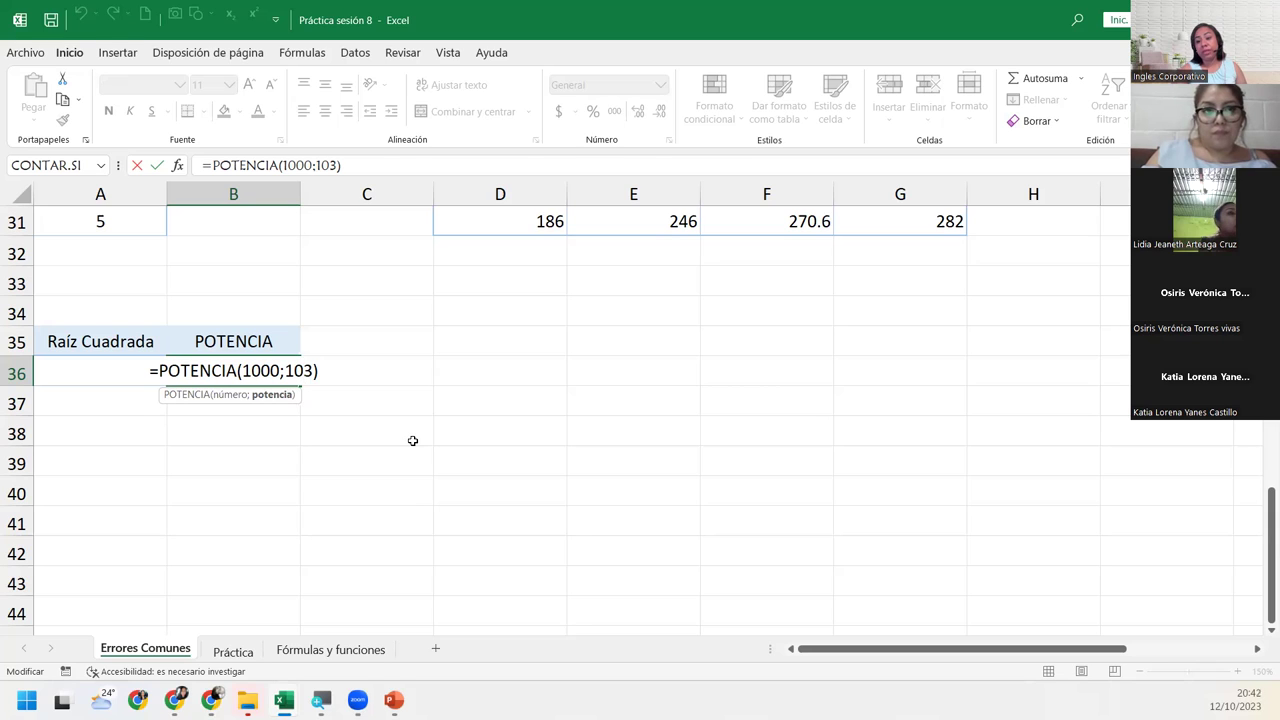
key(BackSpace)
key(BackSpace)
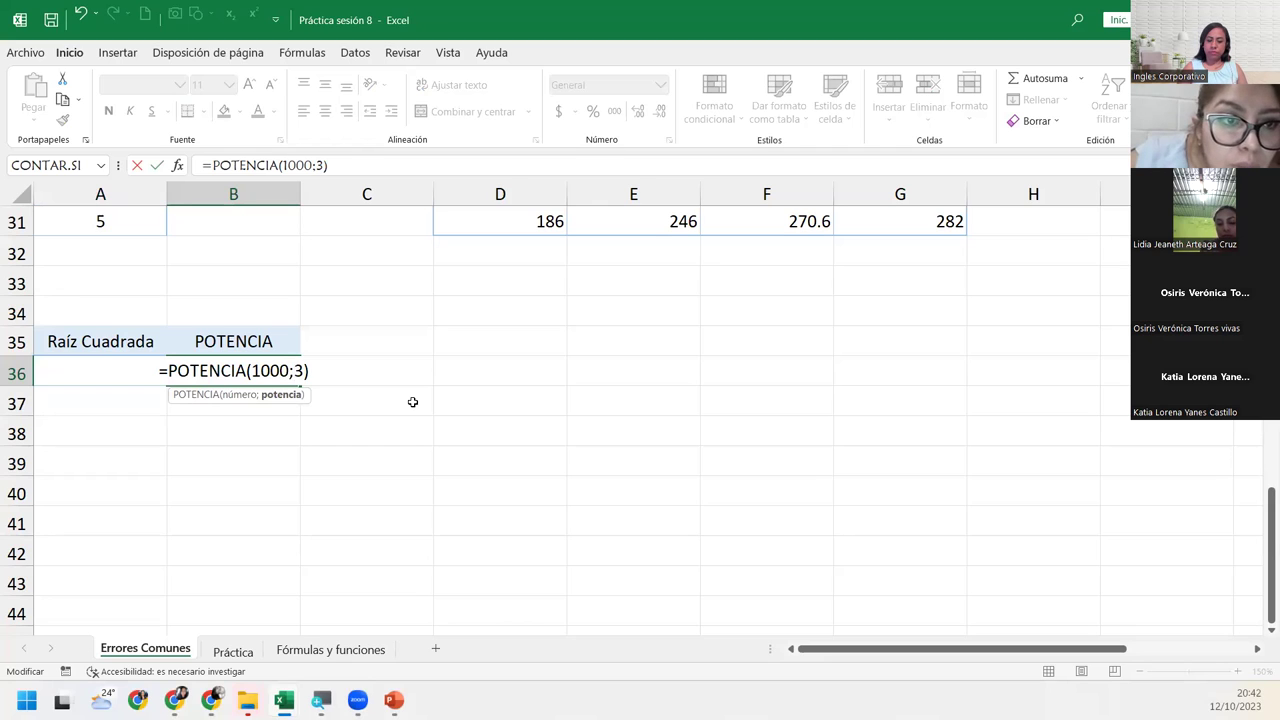
key(Return)
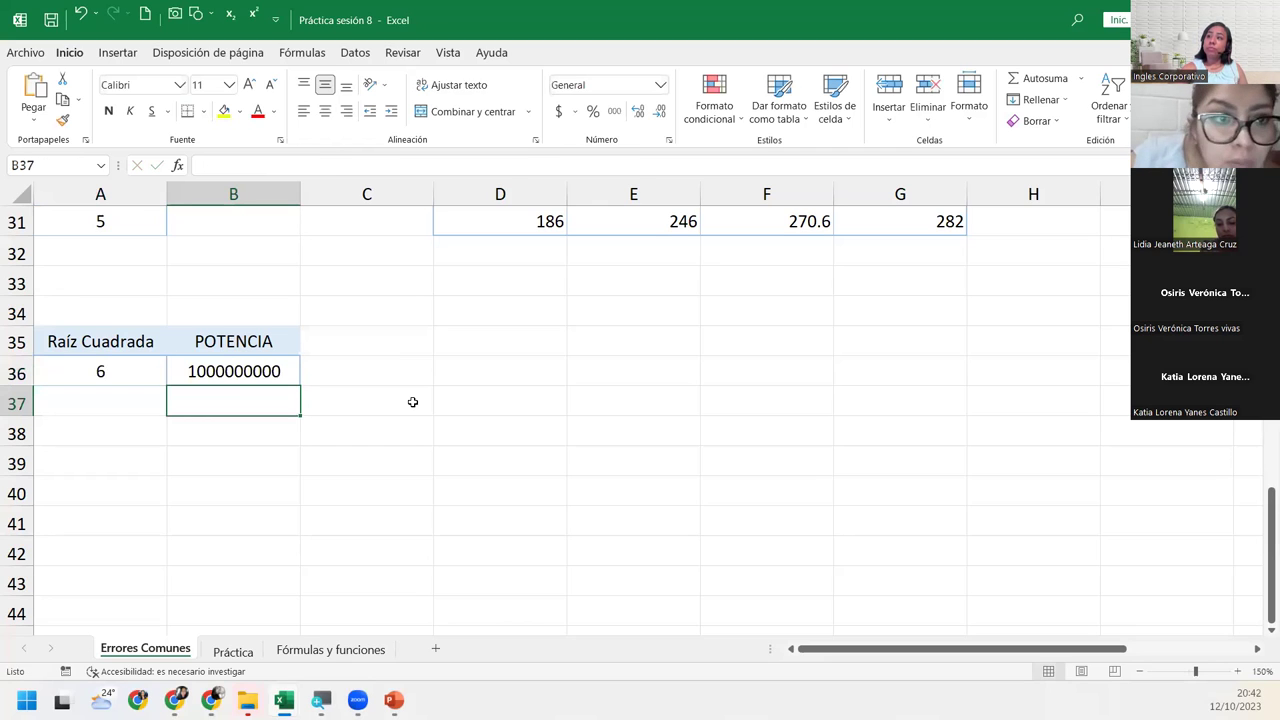
Apply the thousands separator style to the POTENCIA result in B36
click(220, 368)
click(612, 111)
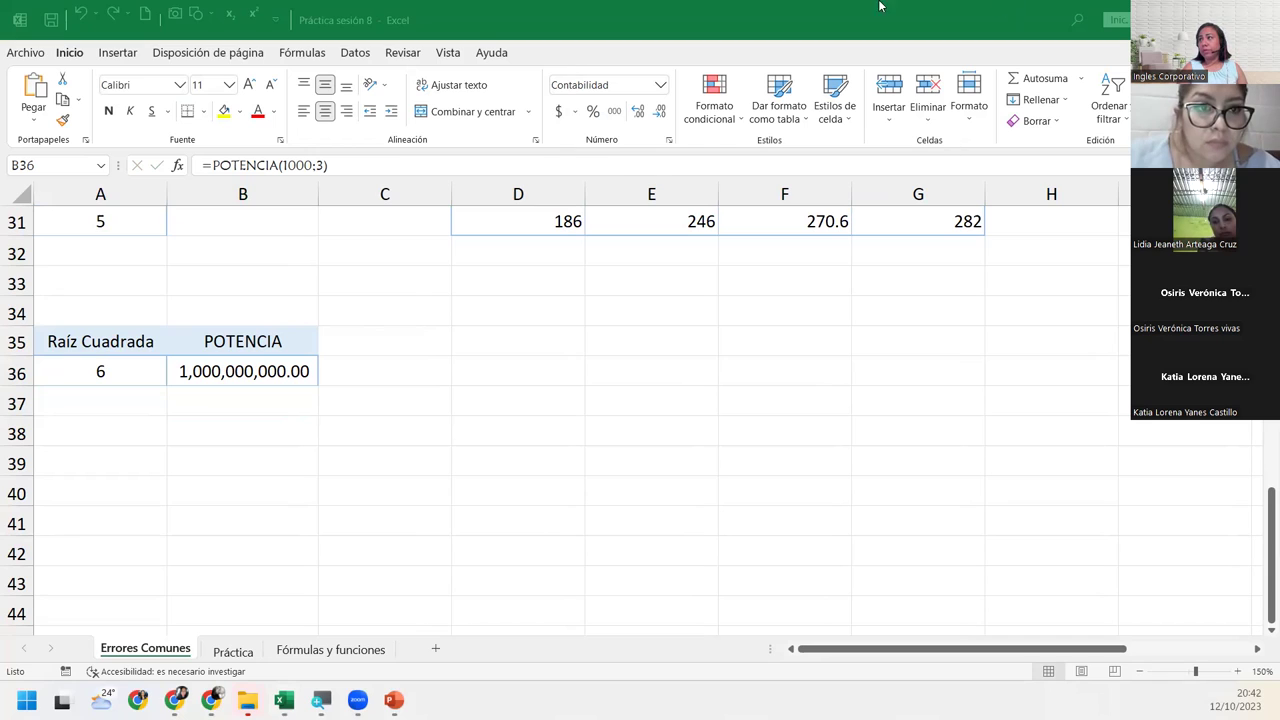
click(221, 363)
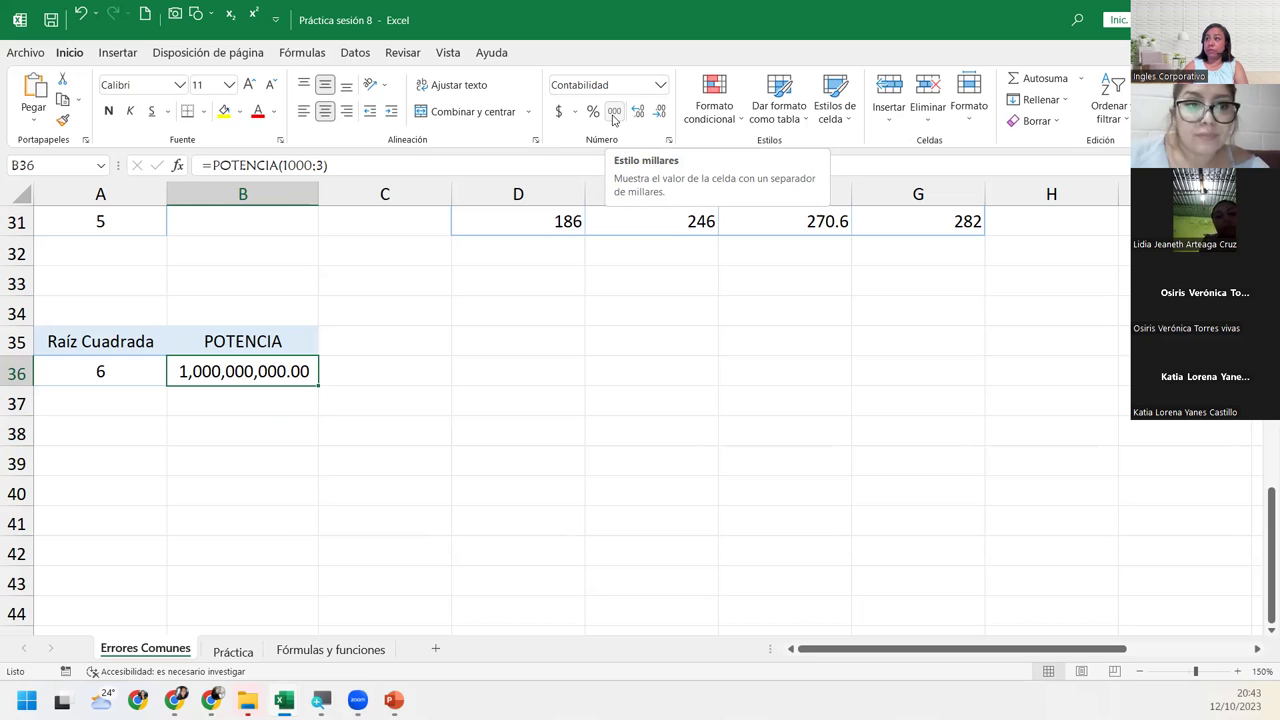
Review the corrected tables on the sheet and open the Práctica sheet with the Bon Voyage Excursions table
scroll(476, 320, up, 10)
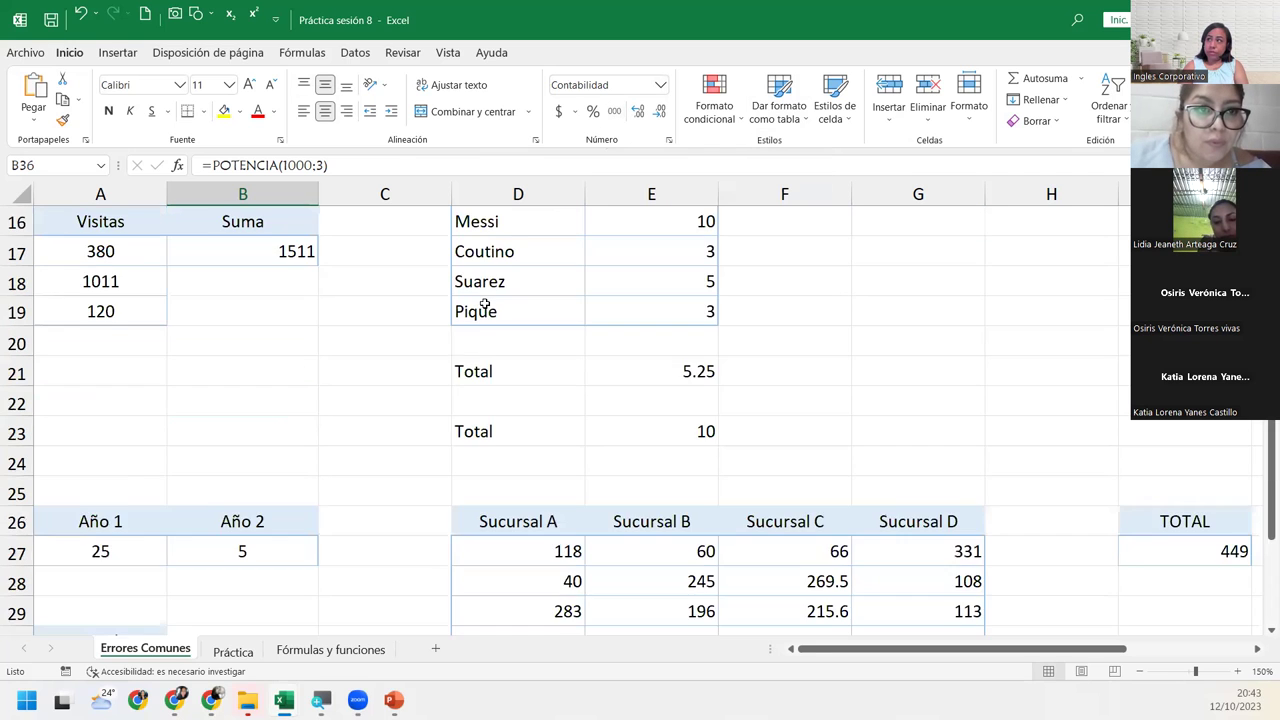
scroll(485, 295, down, 10)
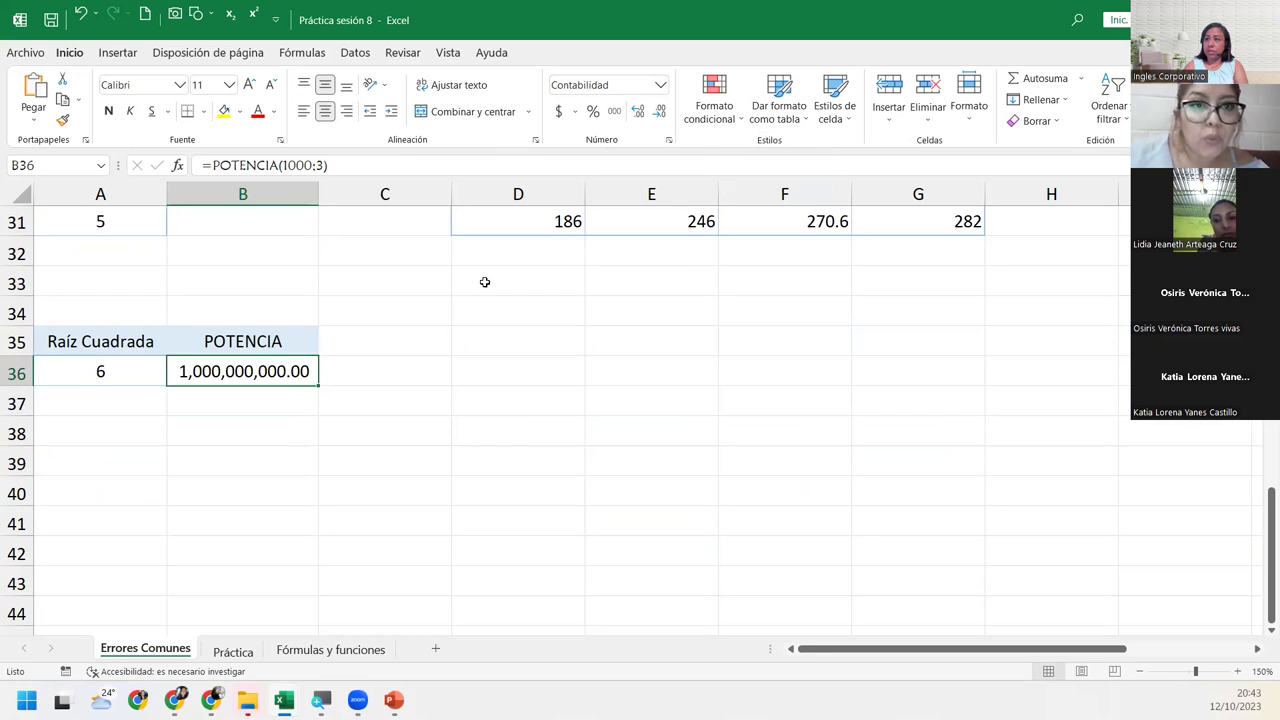
scroll(484, 282, up, 10)
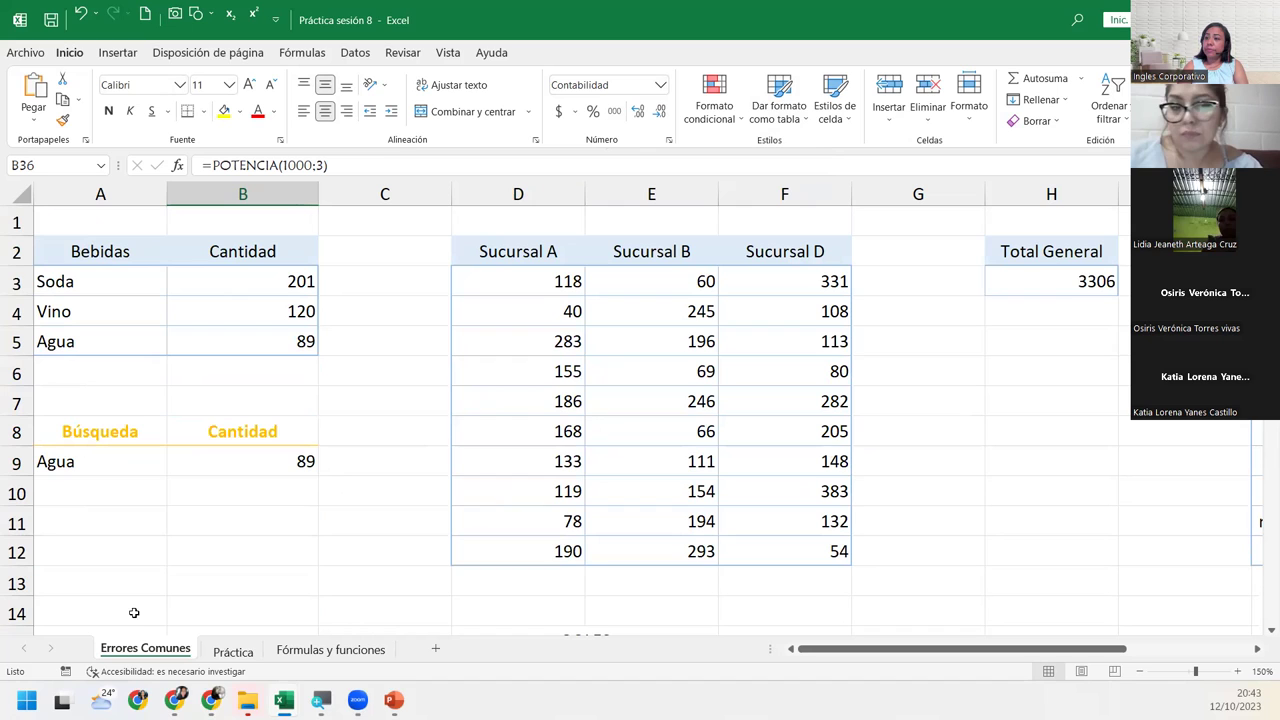
click(232, 651)
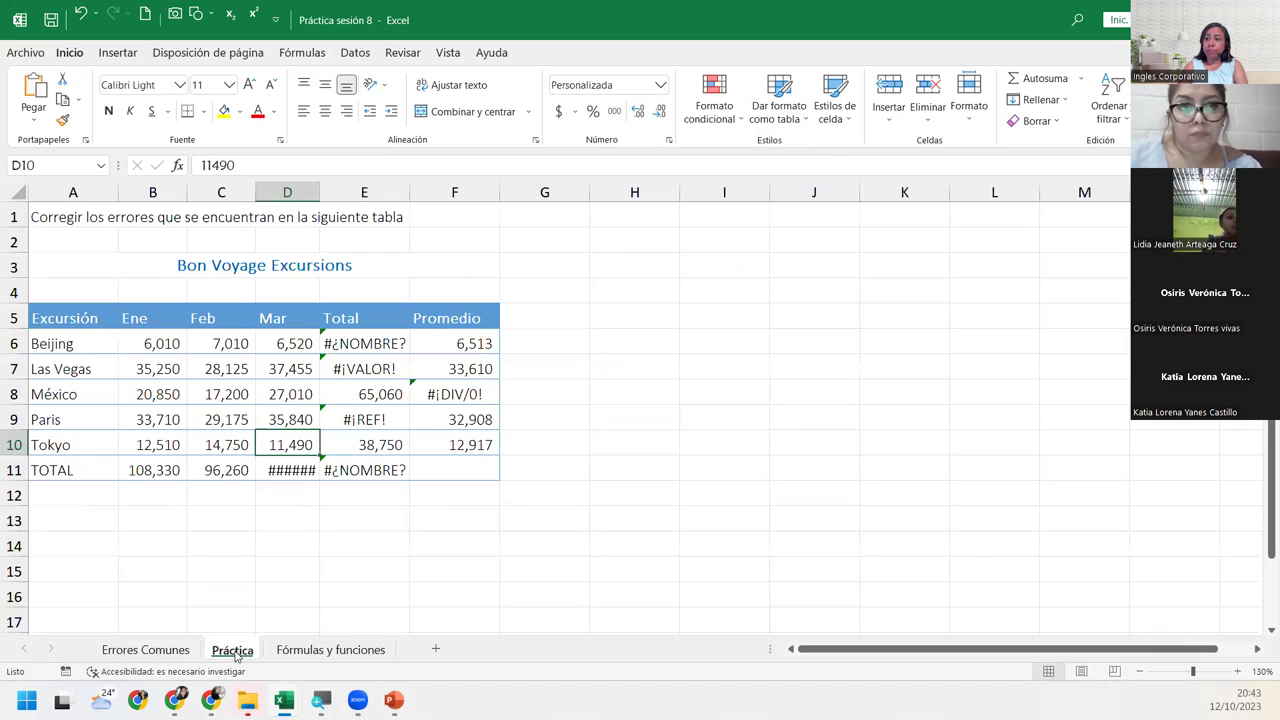
click(270, 433)
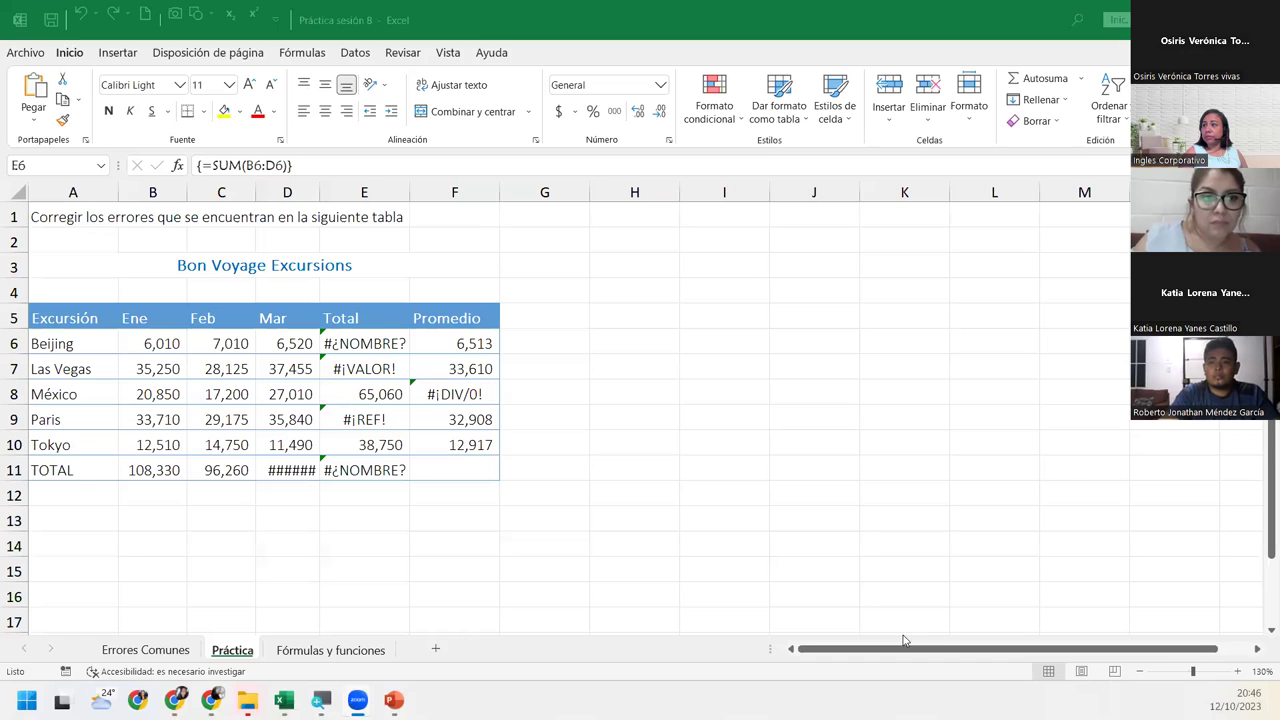
Correct the function name in the Beijing total in E6 so that it reads =SUMA(B6:D6)
click(342, 340)
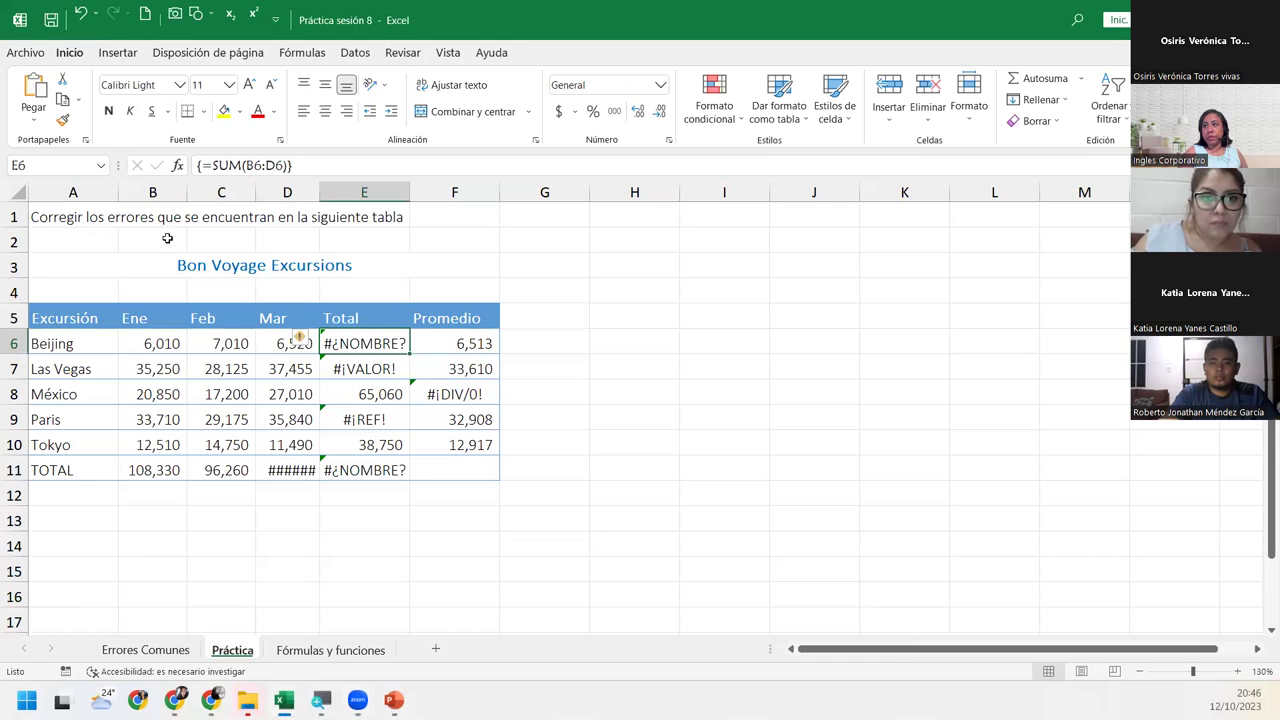
double_click(361, 343)
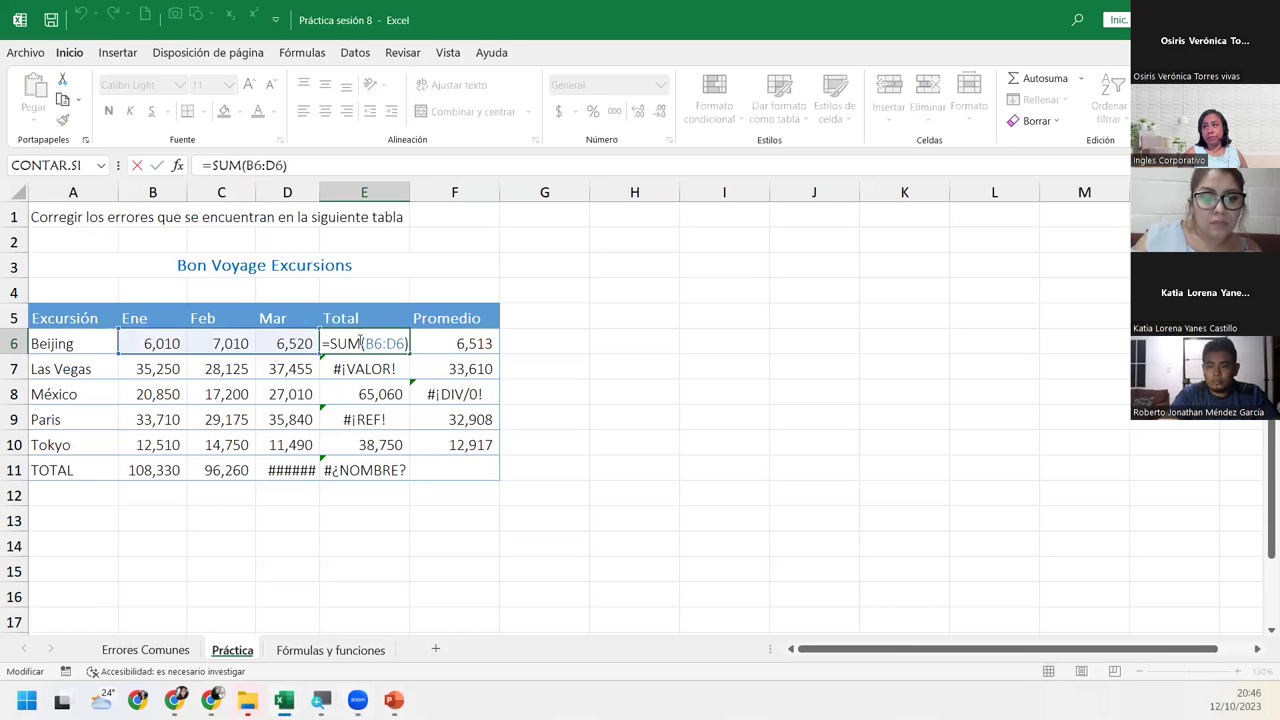
text(A)
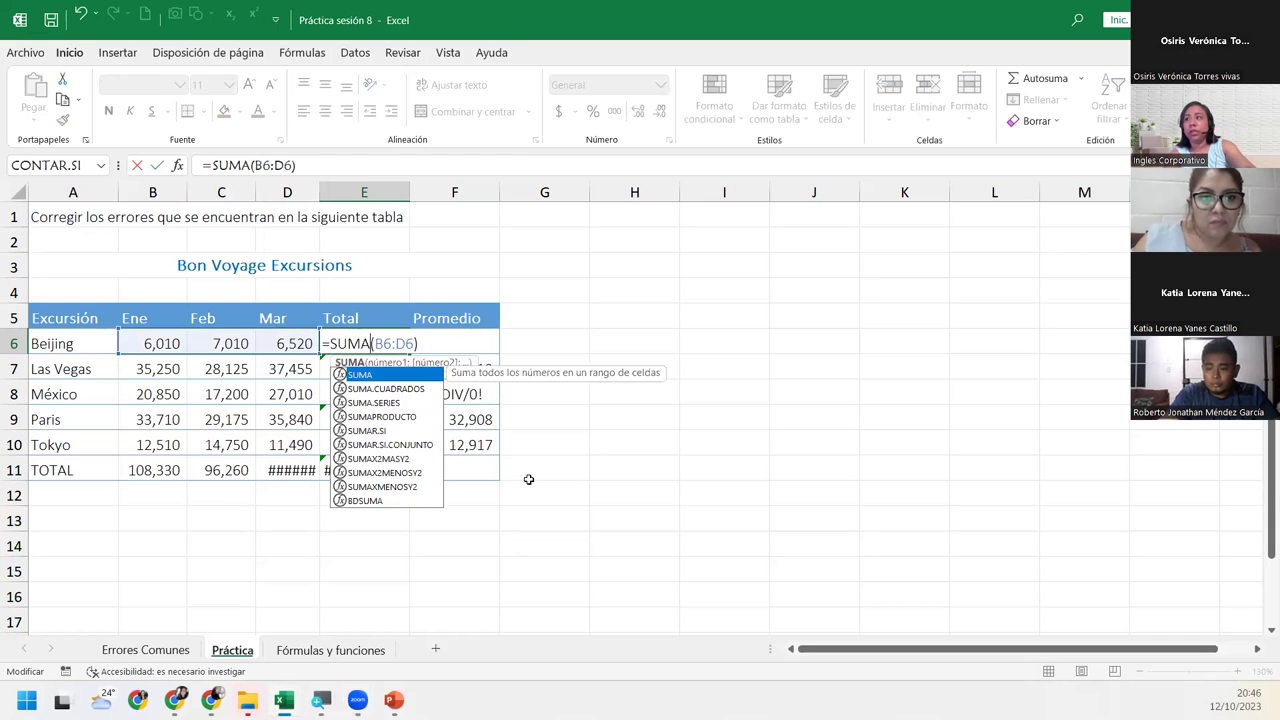
key(Return)
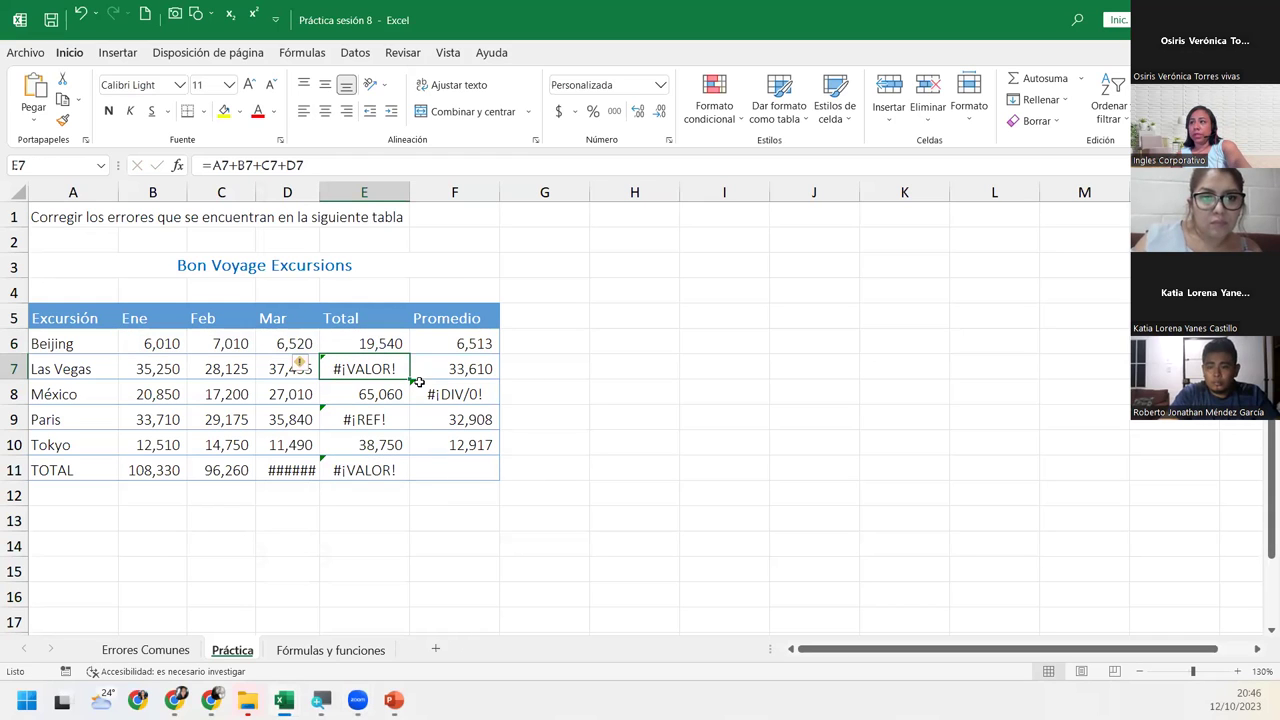
Remove the text cell A7 from the Las Vegas total in E7, leaving =B7+C7+D7
click(304, 363)
click(378, 365)
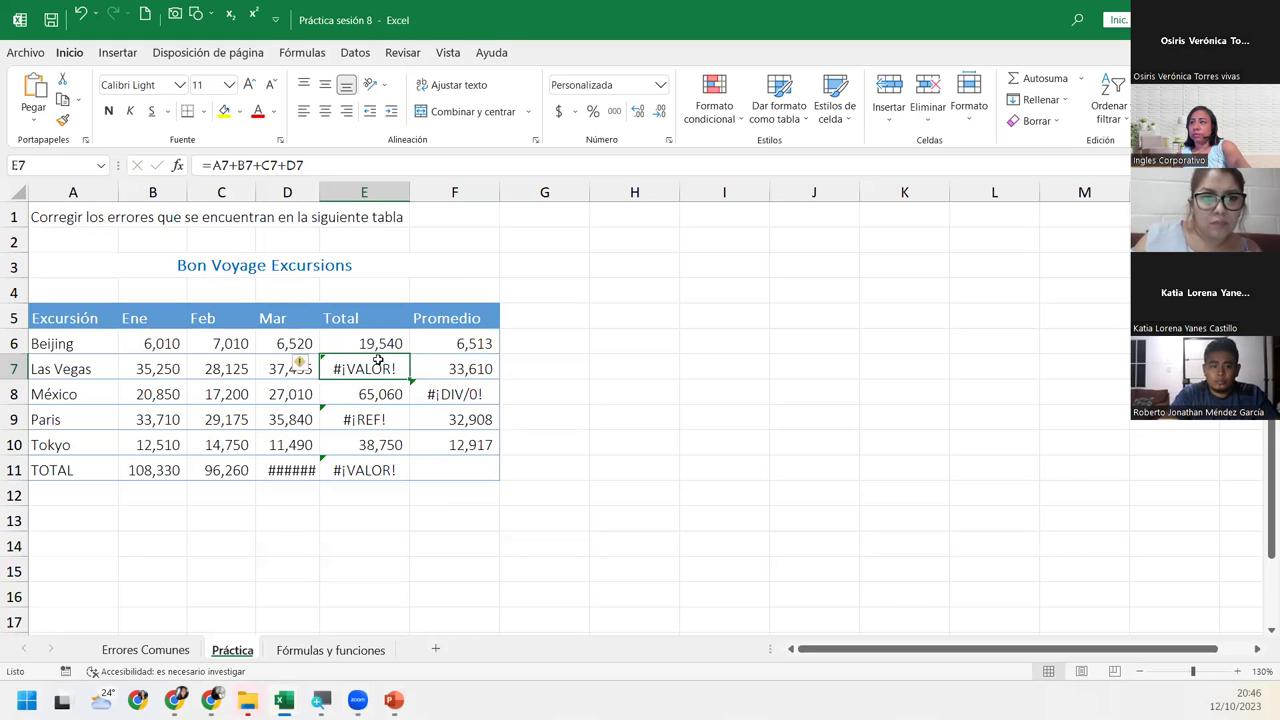
double_click(380, 366)
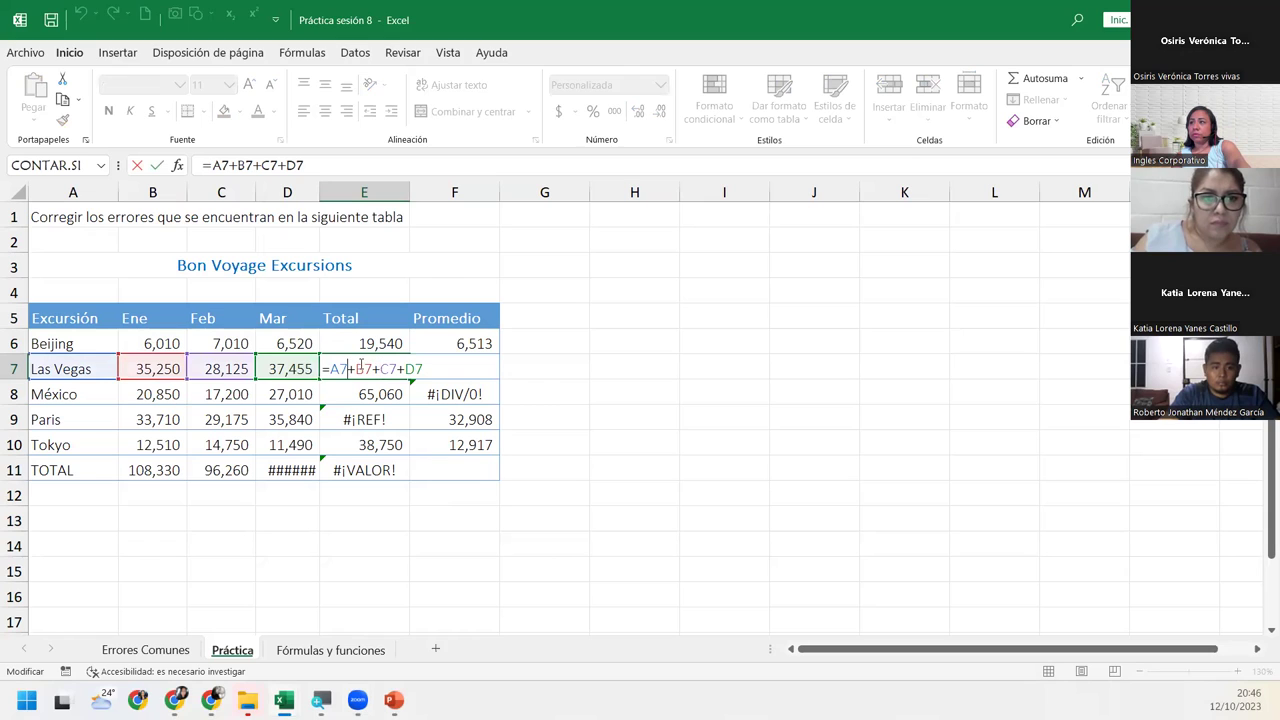
drag(355, 367, 329, 366)
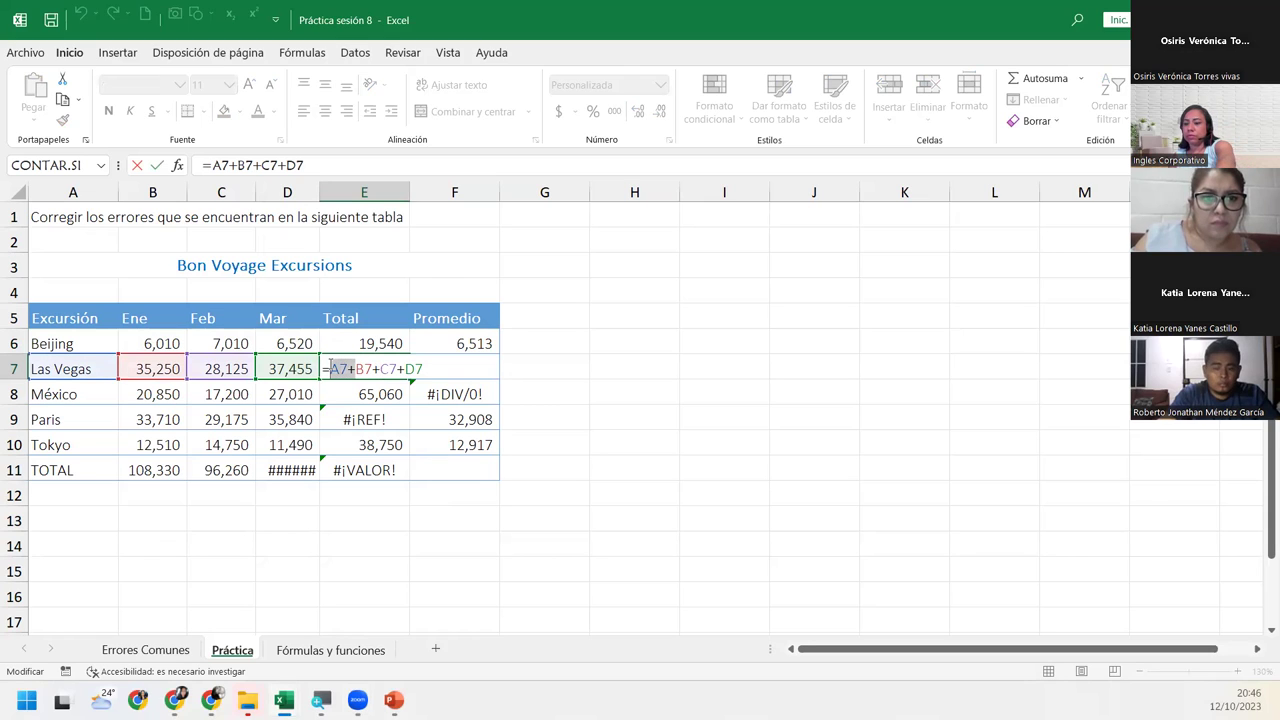
key(BackSpace)
key(Return)
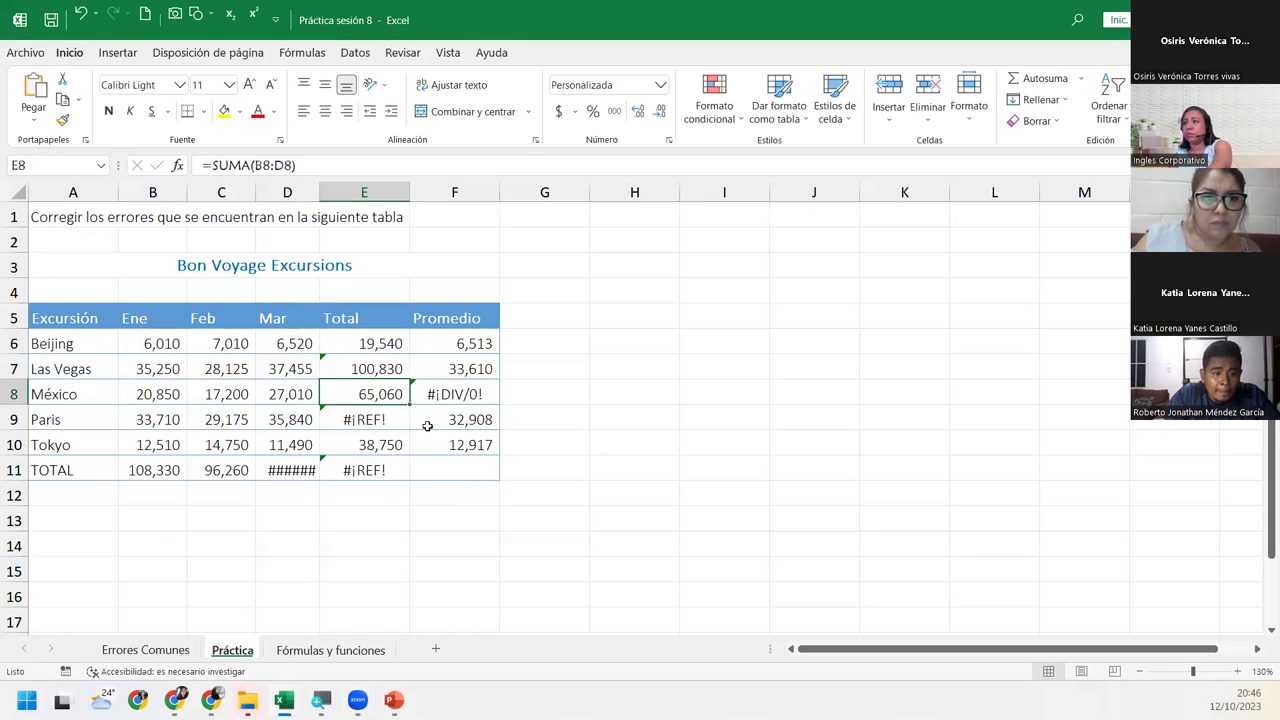
Remove the invalid #¡REF! term from the Paris total in E9, leaving =B9+C9+D9
click(343, 419)
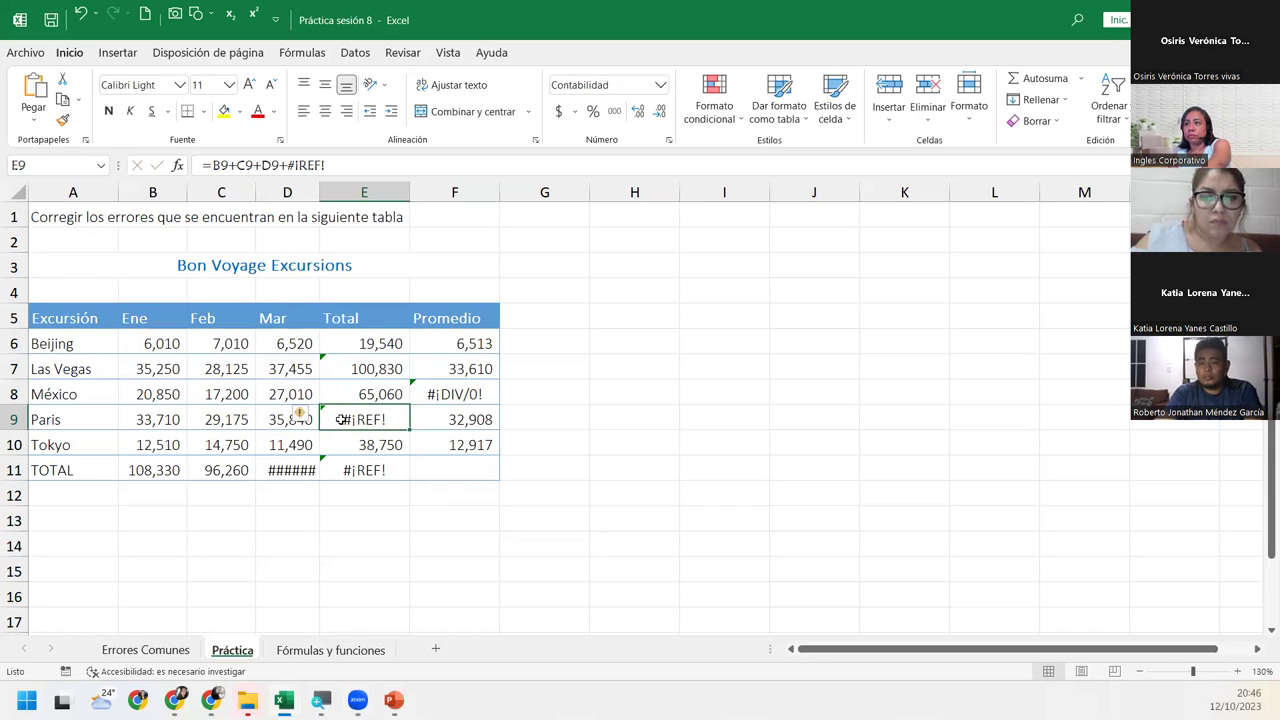
double_click(343, 419)
drag(398, 419, 491, 420)
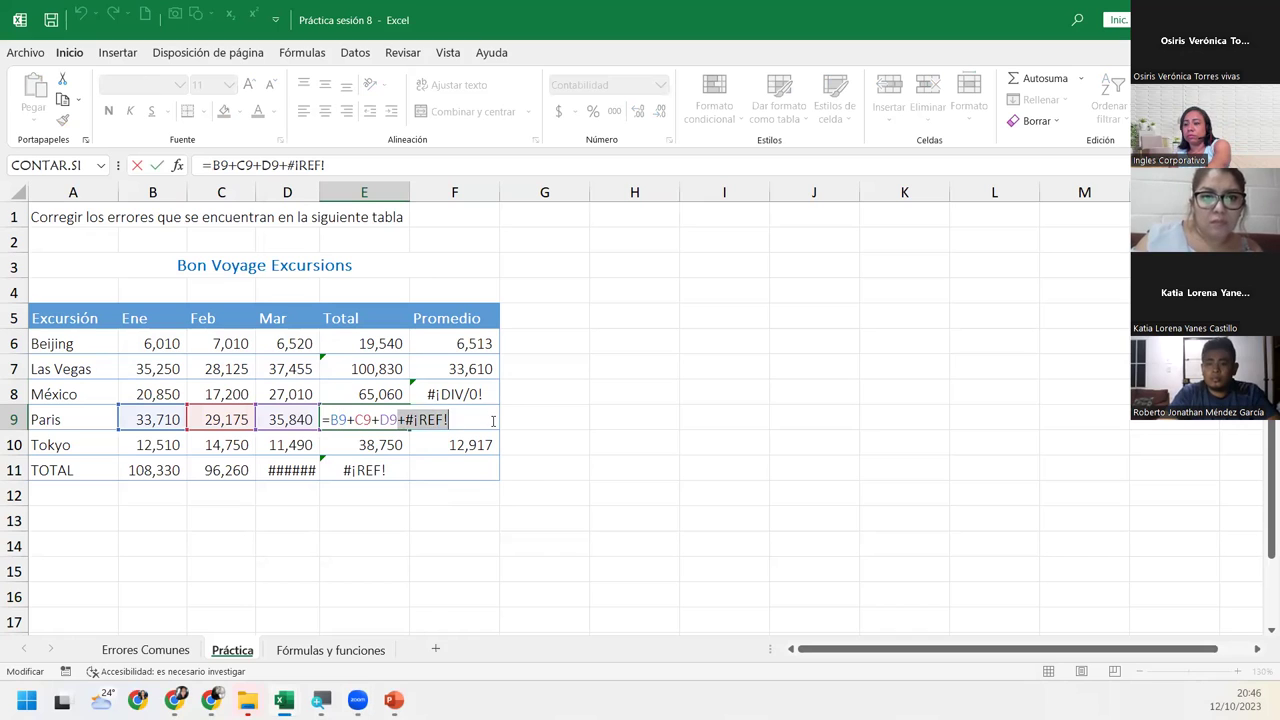
key(BackSpace)
key(Return)
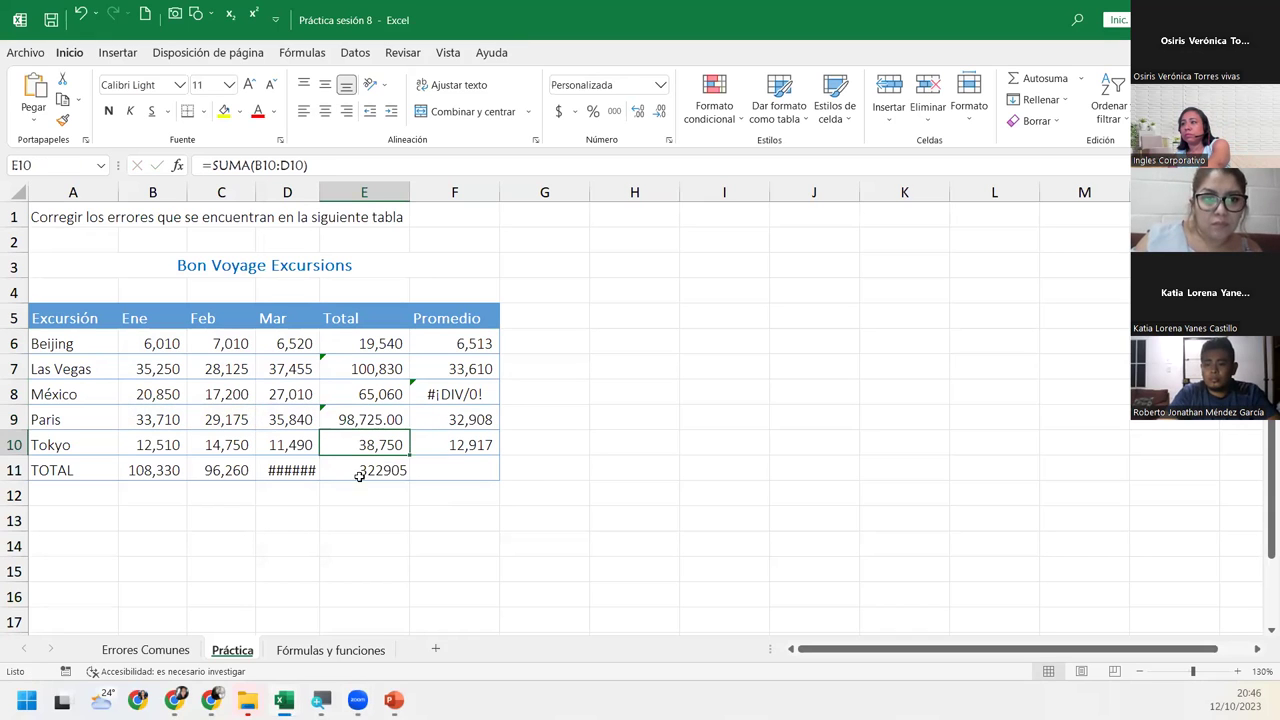
Autofit the Mar column D and change the divisor of the México average in F8 to 3: =SUMA(B8:D8)/3
double_click(321, 195)
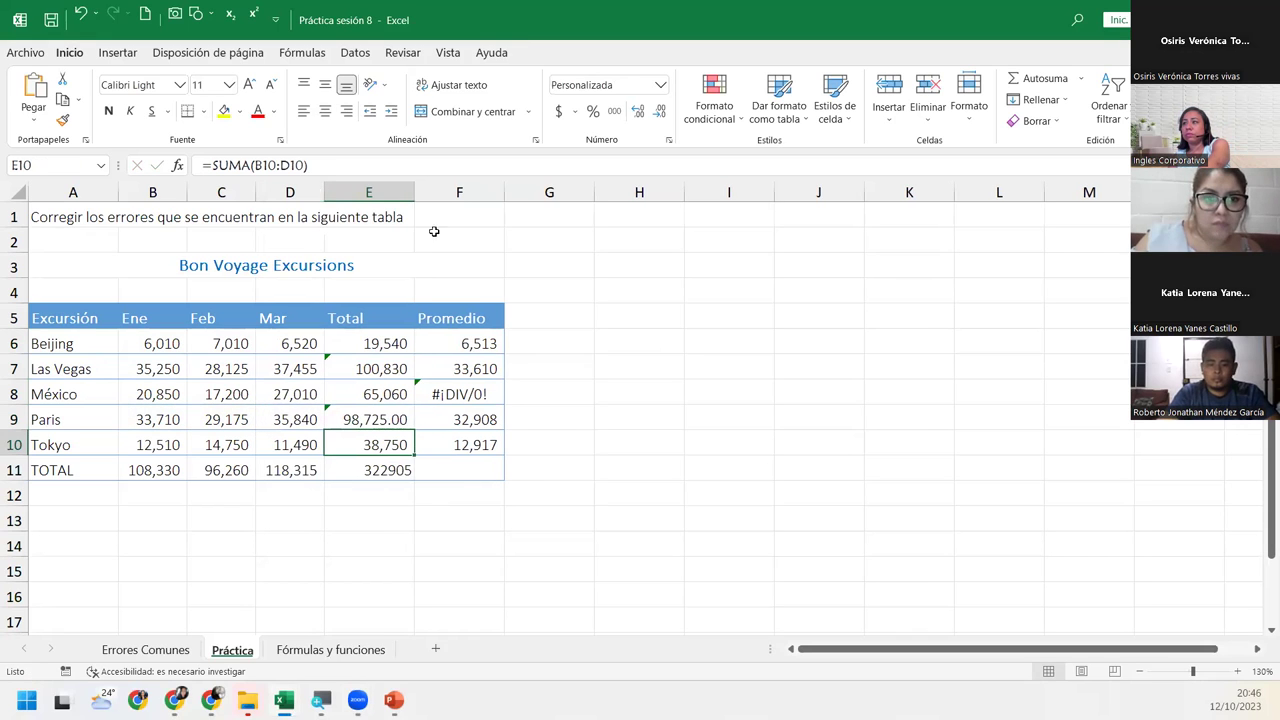
click(480, 395)
double_click(480, 395)
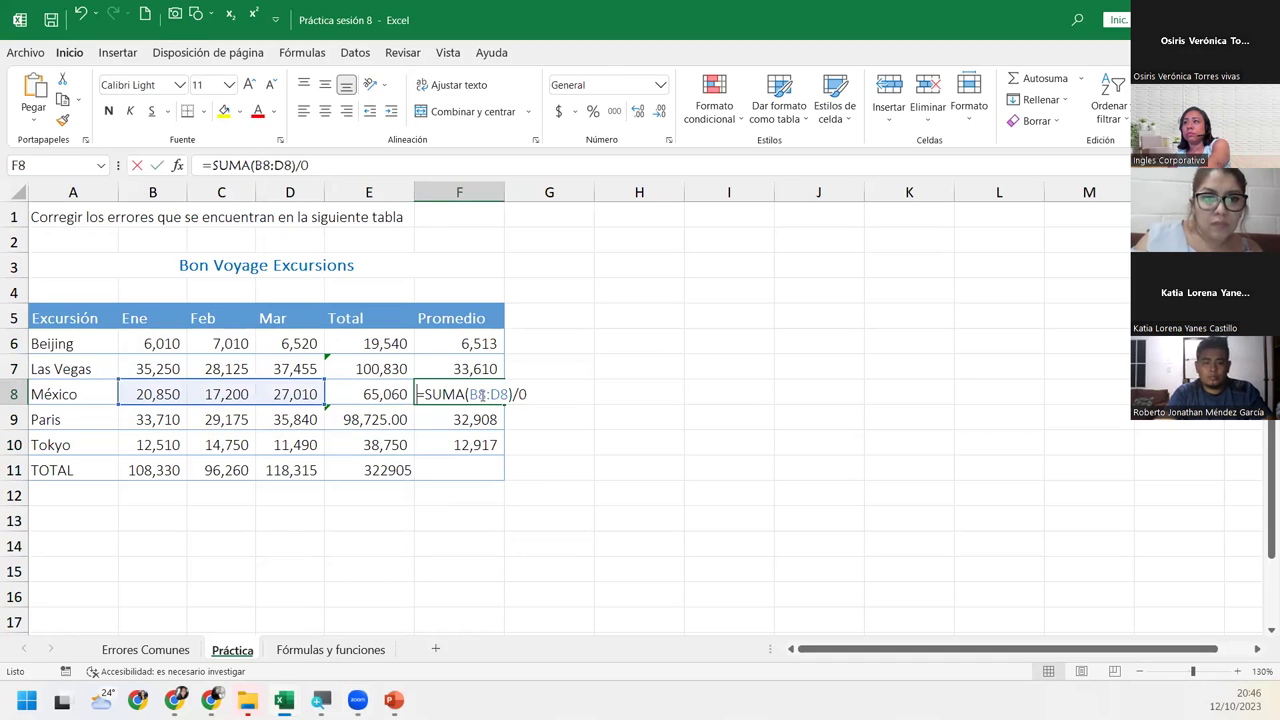
key(End)
key(BackSpace)
text(3)
key(Return)
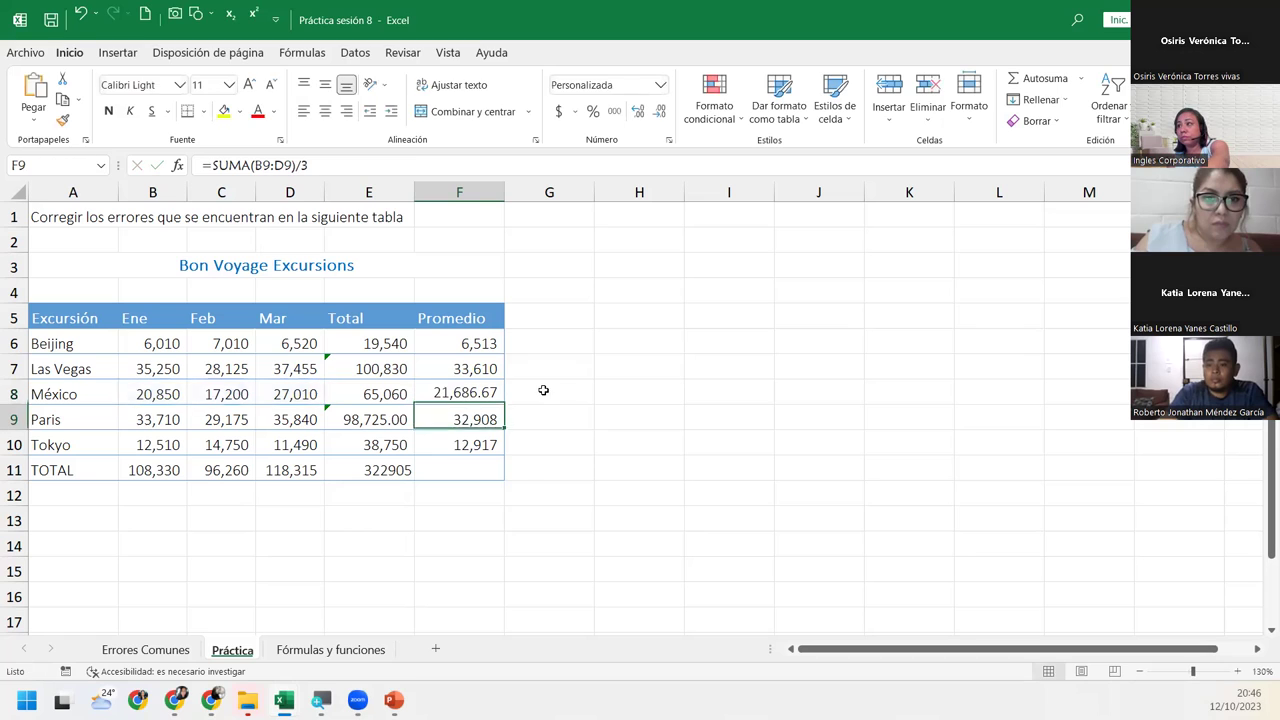
Examine the error-check warnings on the Paris total in E9 and the Las Vegas total in E7
click(347, 413)
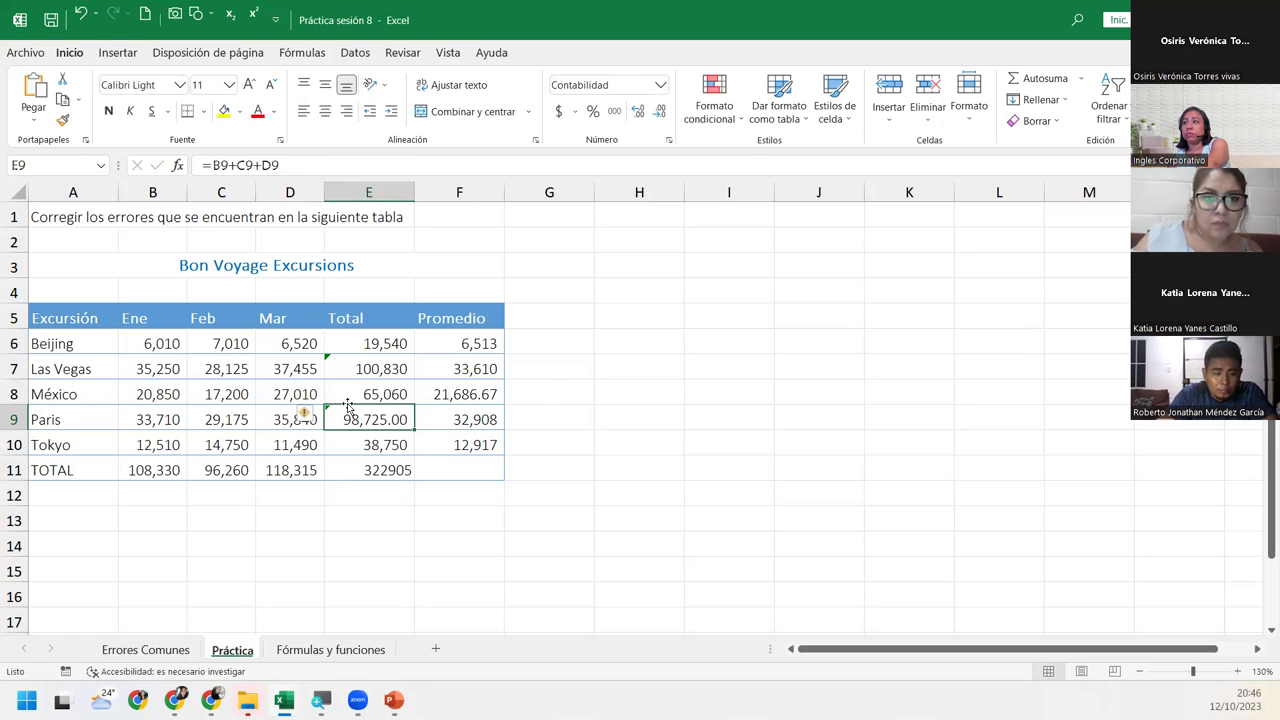
click(313, 422)
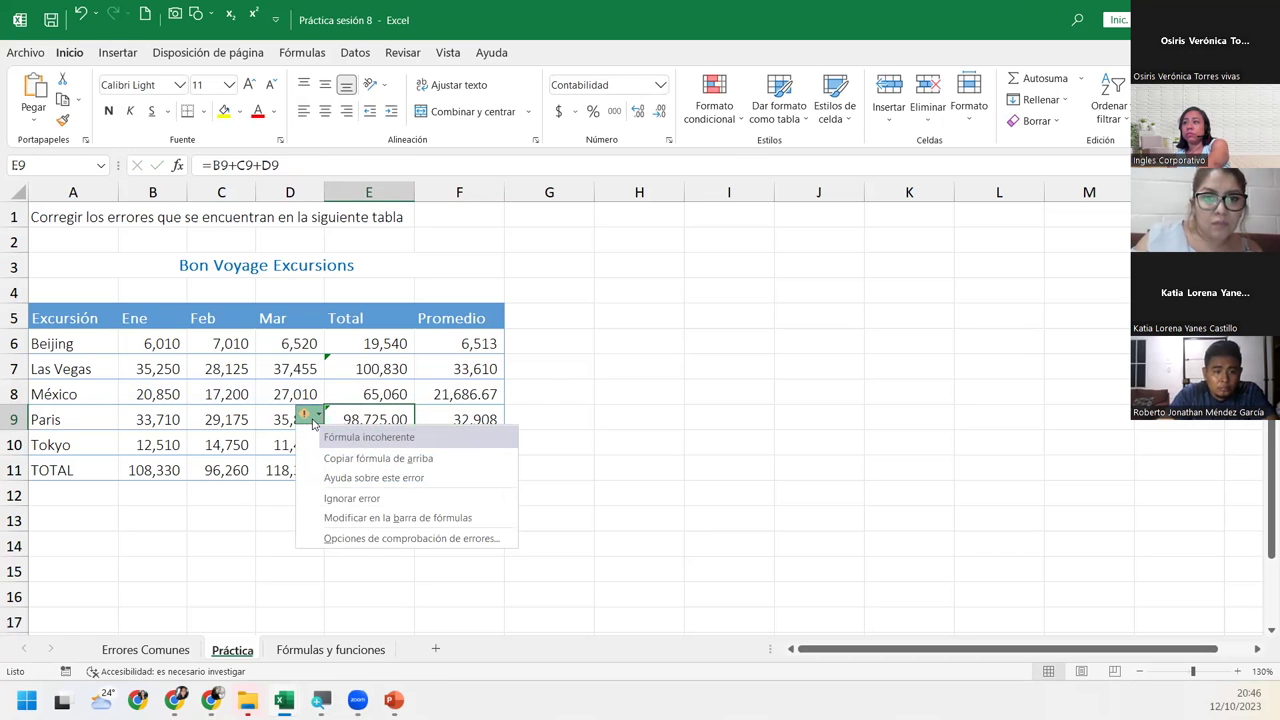
click(354, 346)
click(351, 366)
click(304, 366)
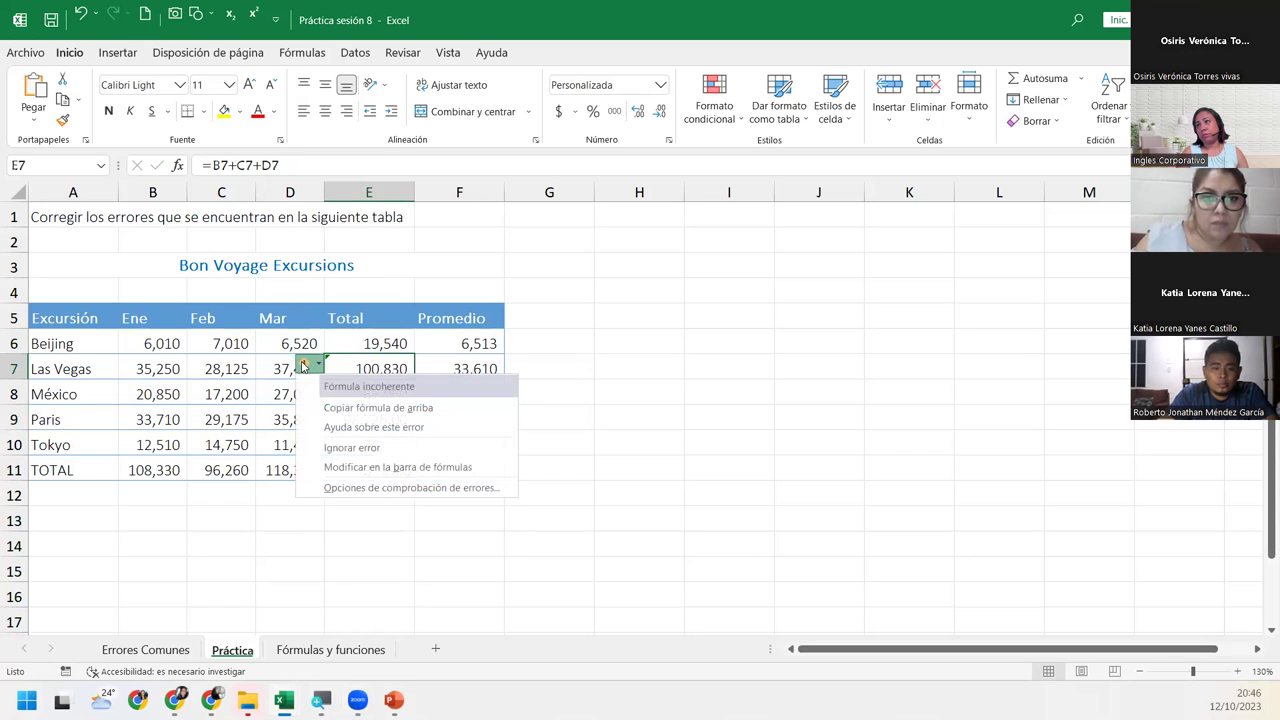
click(439, 324)
click(439, 324)
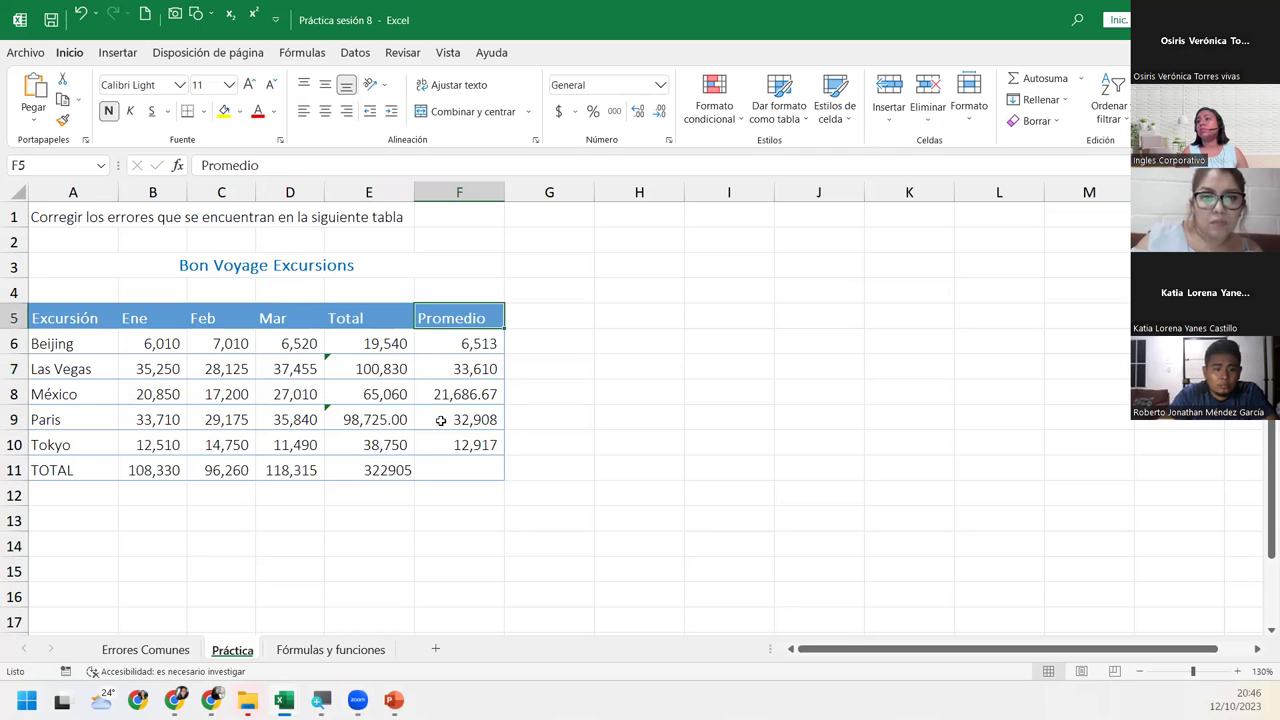
click(430, 467)
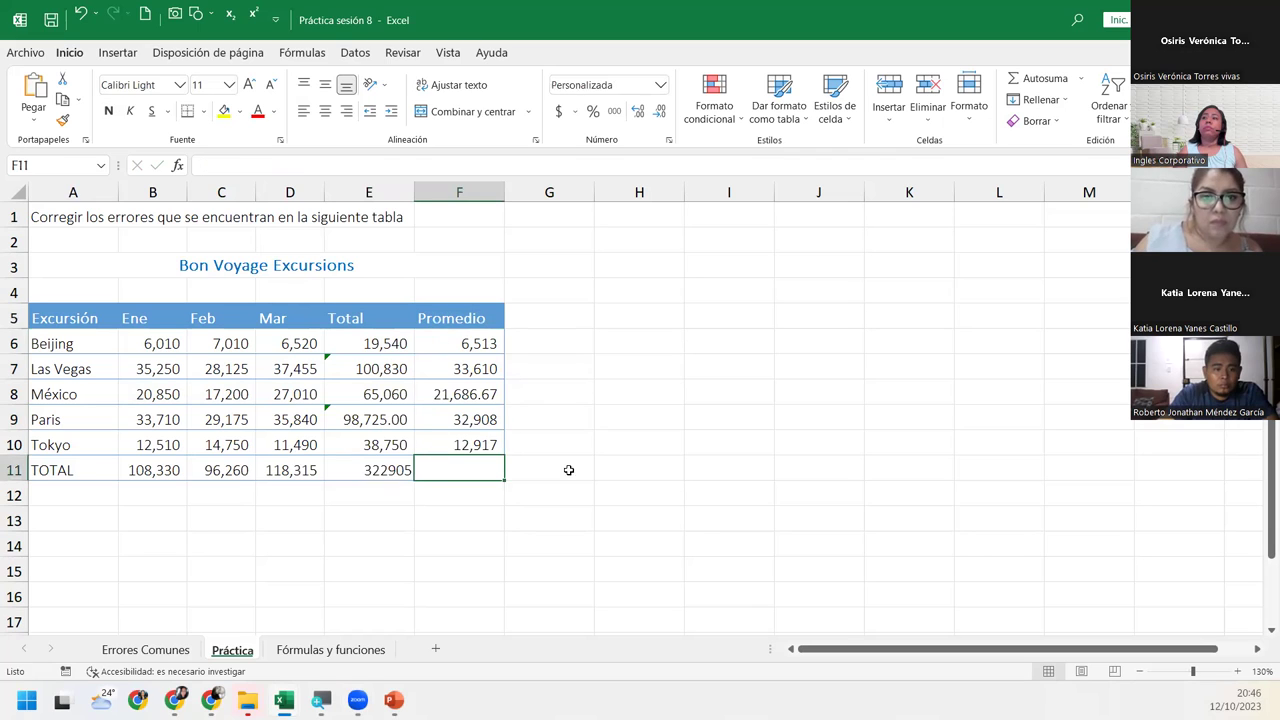
click(1238, 671)
click(1238, 671)
click(1238, 671)
click(1238, 671)
click(1238, 671)
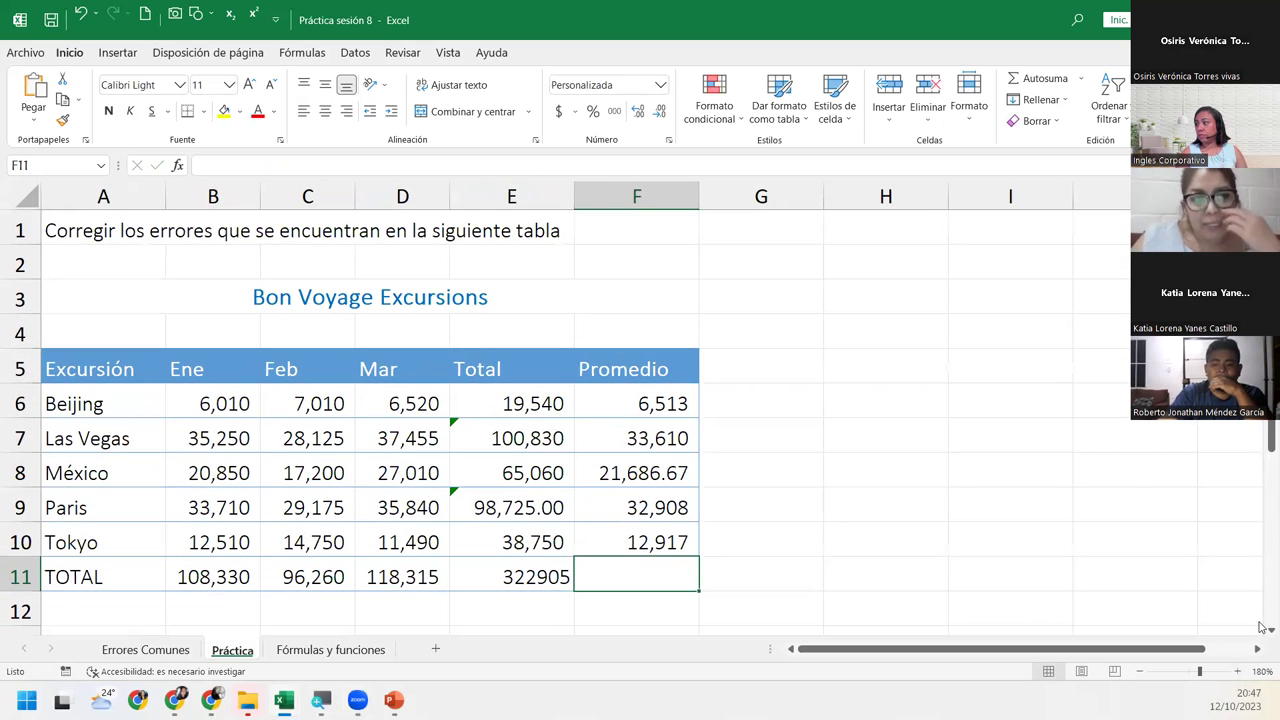
click(1266, 631)
click(1266, 631)
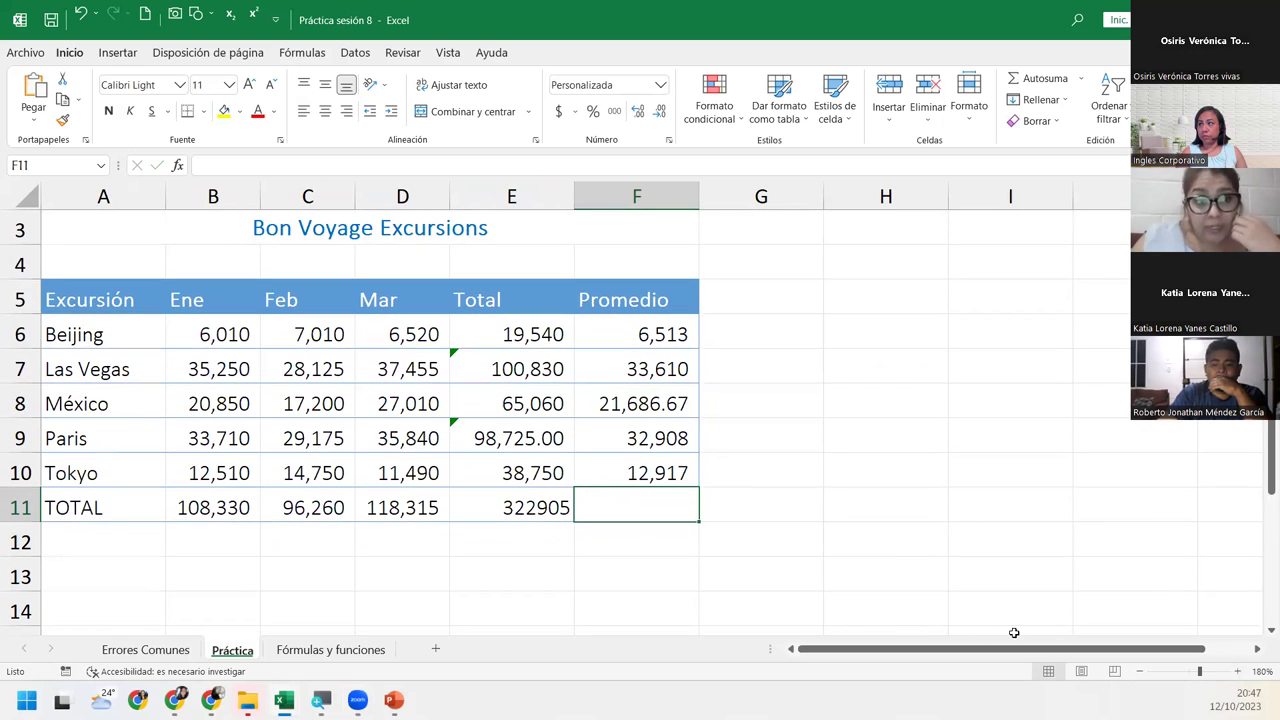
click(1237, 672)
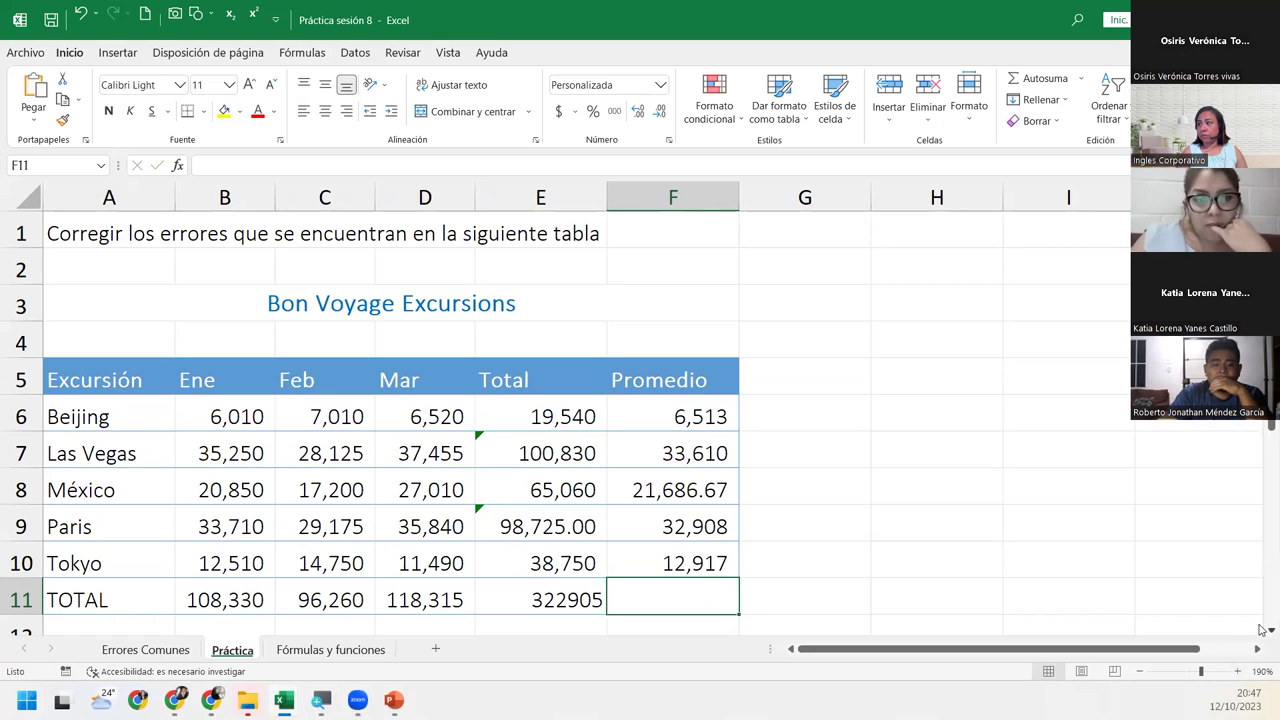
click(1262, 631)
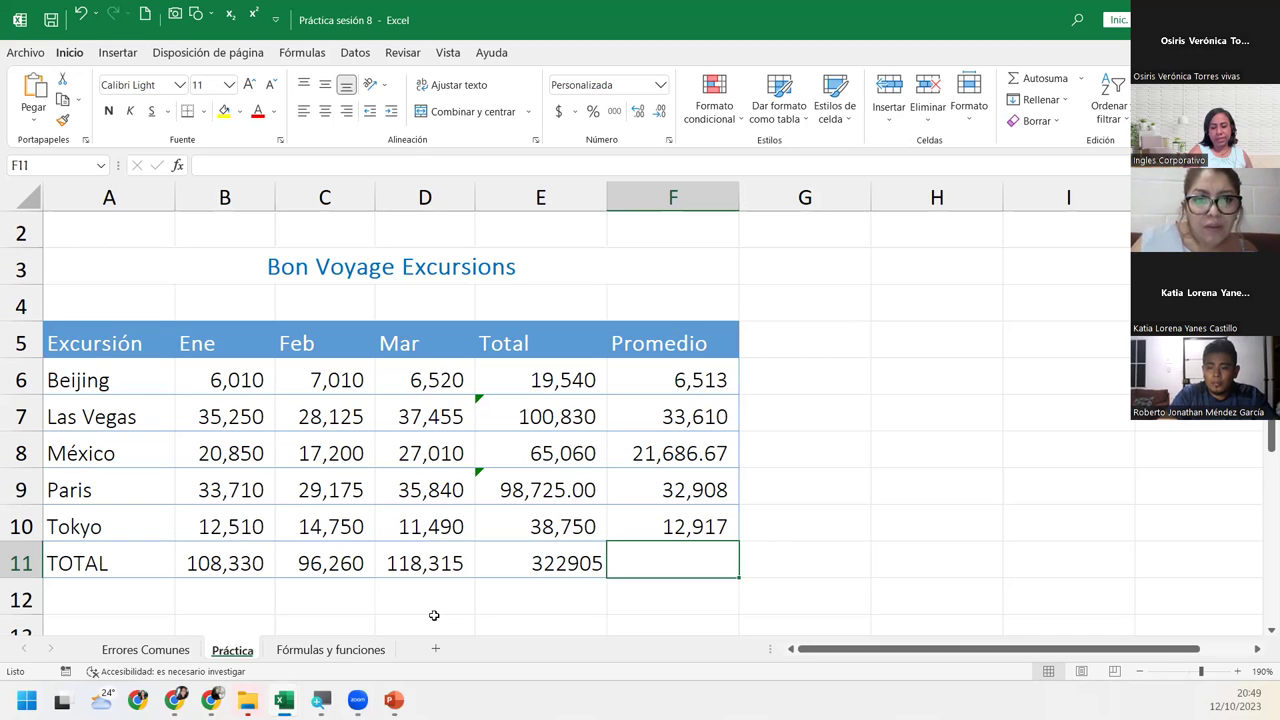
click(483, 478)
click(509, 628)
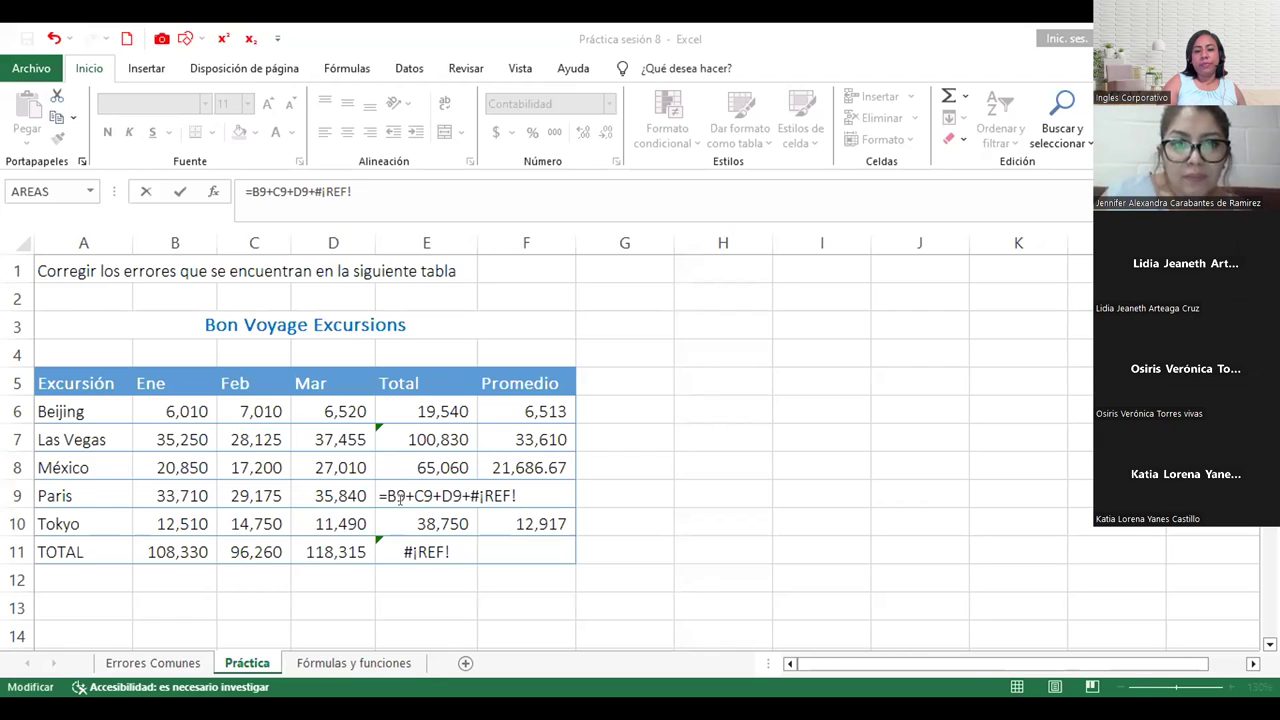
Remove the #¡REF! reference from the Paris total in E9 and accept the proposed correction =B9+C9+D9
click(410, 495)
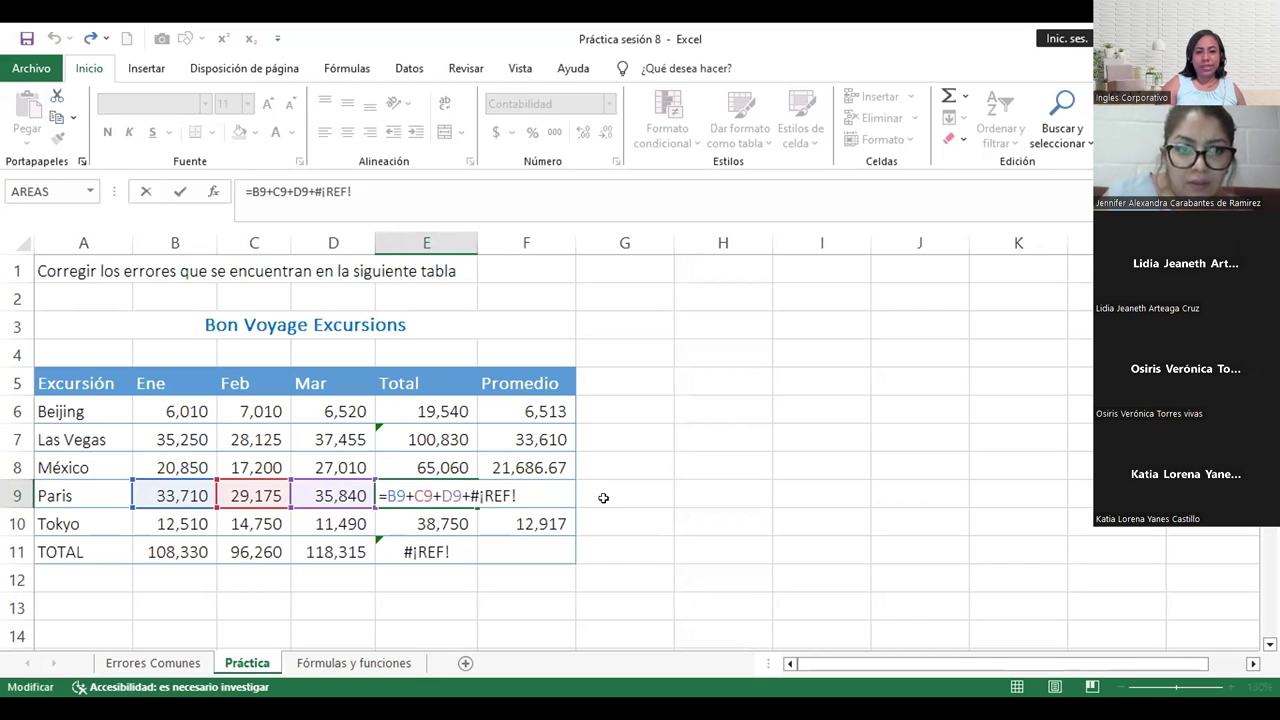
key(Right)
key(Right)
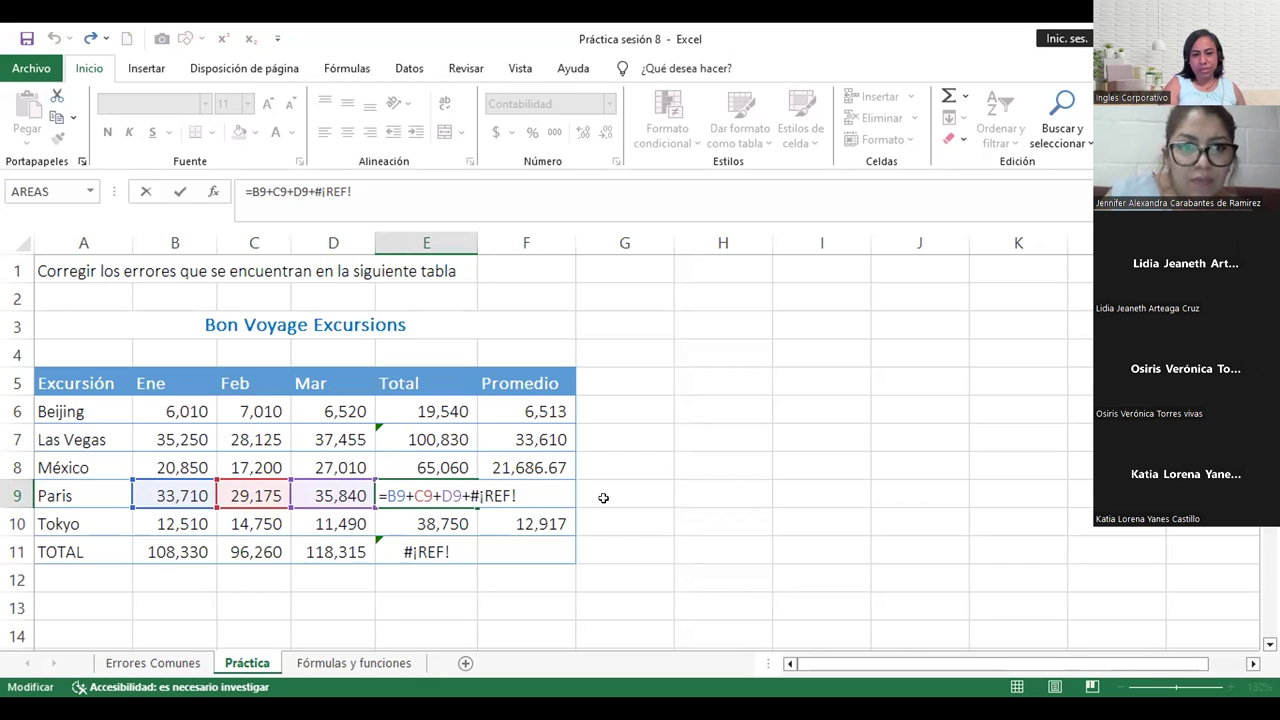
key(Right)
key(Right)
key(Right)
key(Right)
key(Right)
key(BackSpace)
key(BackSpace)
key(BackSpace)
key(BackSpace)
key(BackSpace)
key(BackSpace)
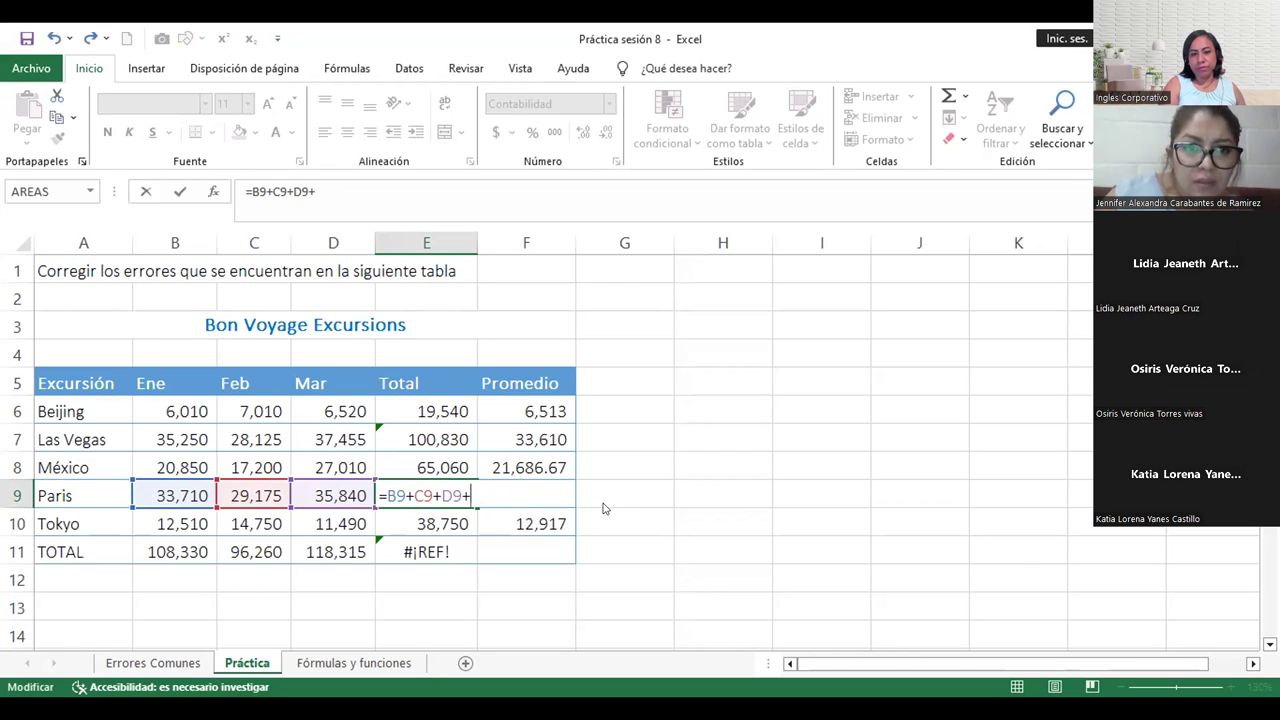
key(Return)
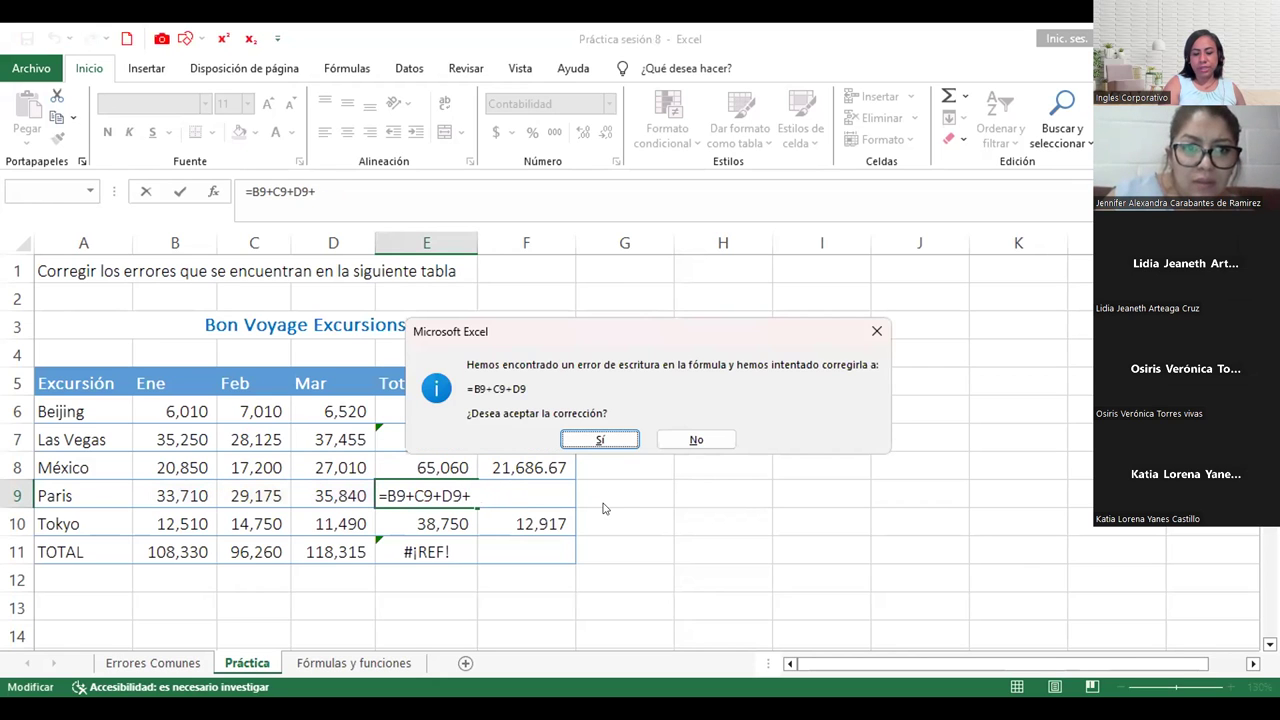
key(Return)
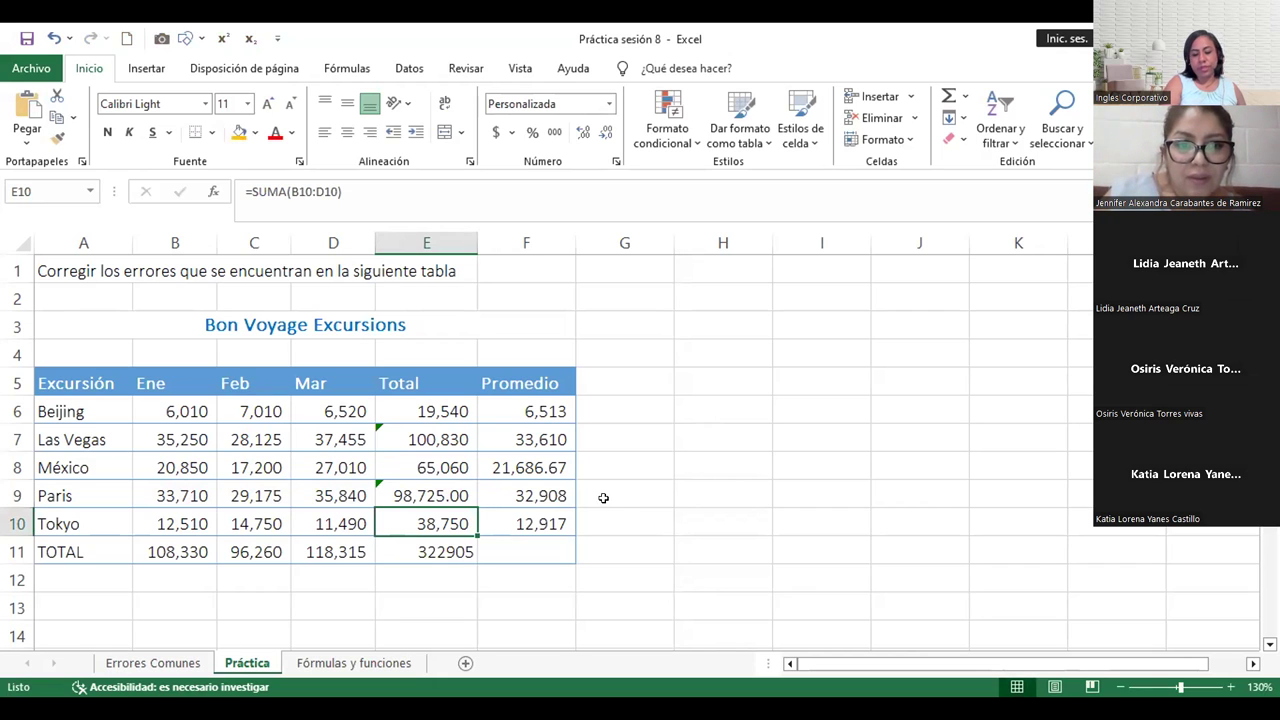
Return to the Paris total in E9 and undo its last formula correction
key(Right)
key(Up)
key(Left)
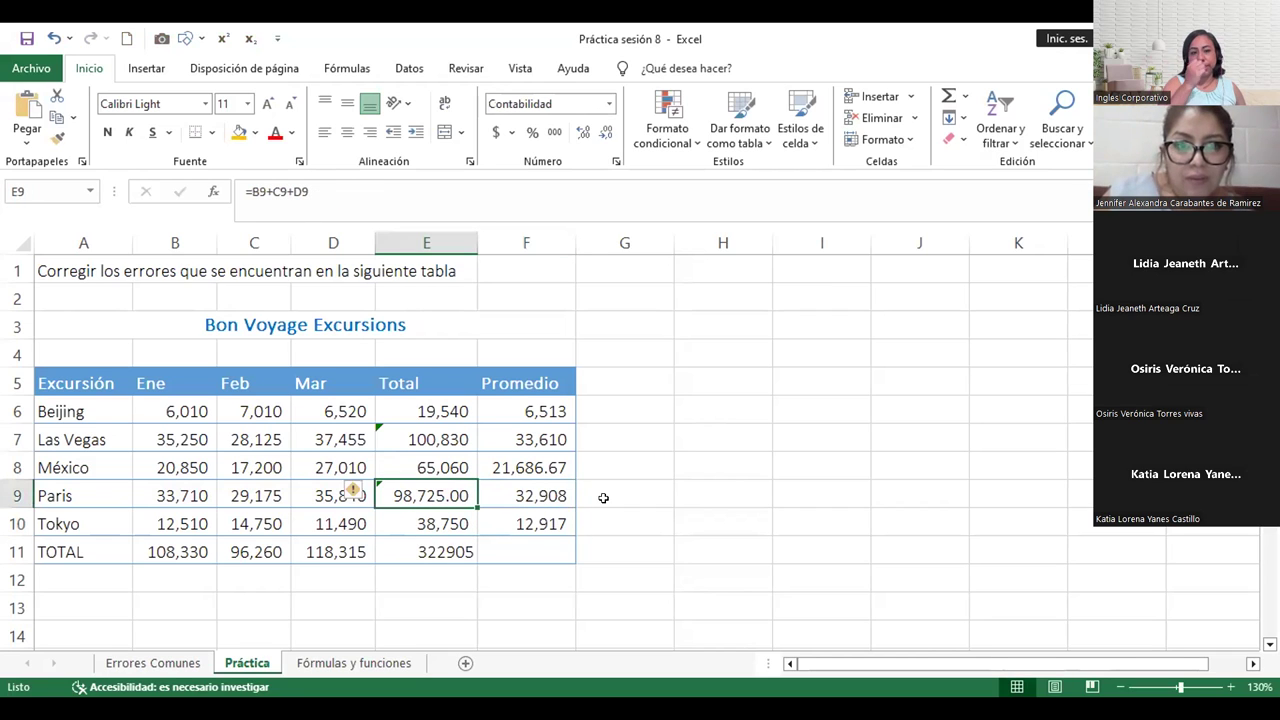
key(ctrl+z)
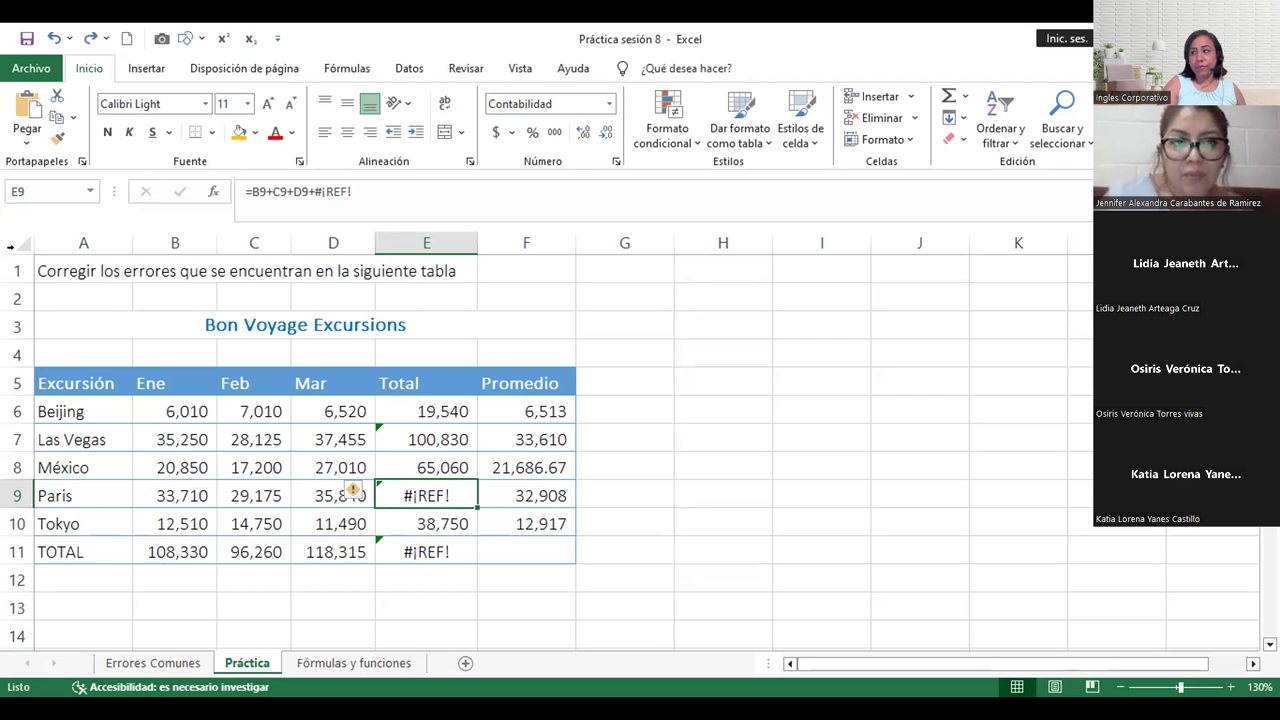
Delete the trailing +#¡REF! from the Paris total in E9, leaving =B9+C9+D9
double_click(447, 493)
drag(517, 488, 475, 489)
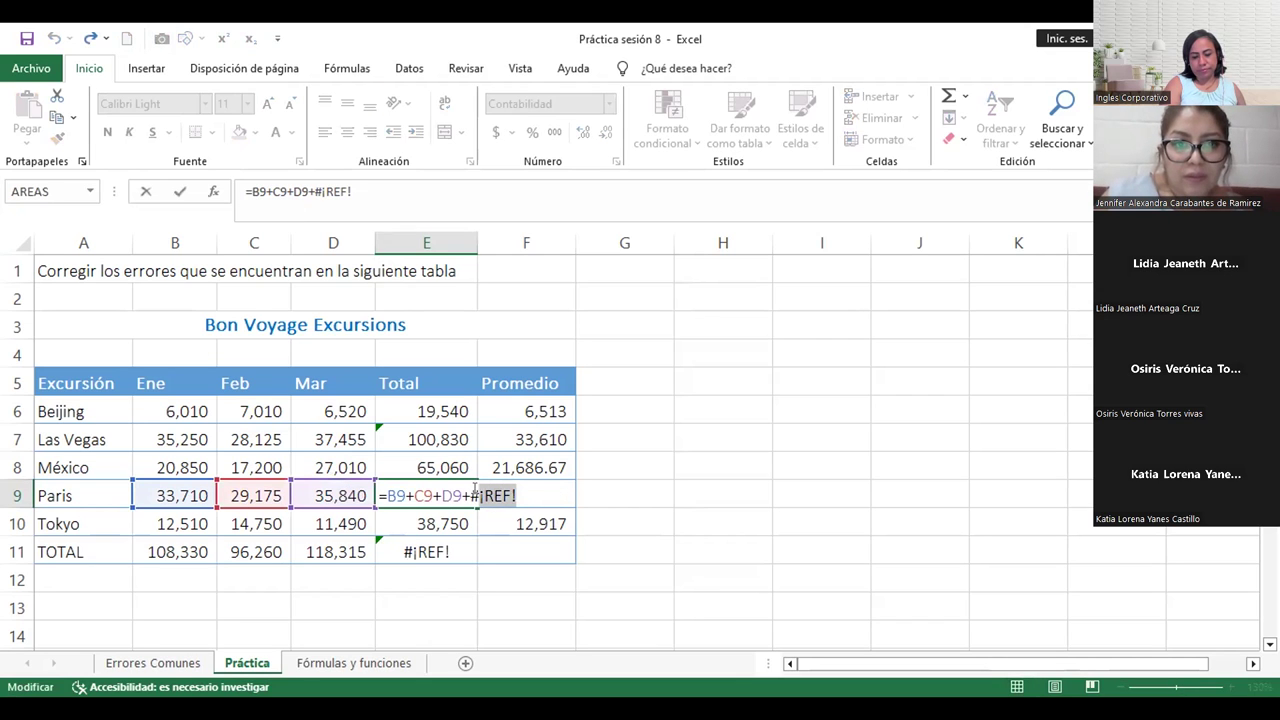
key(shift+Left)
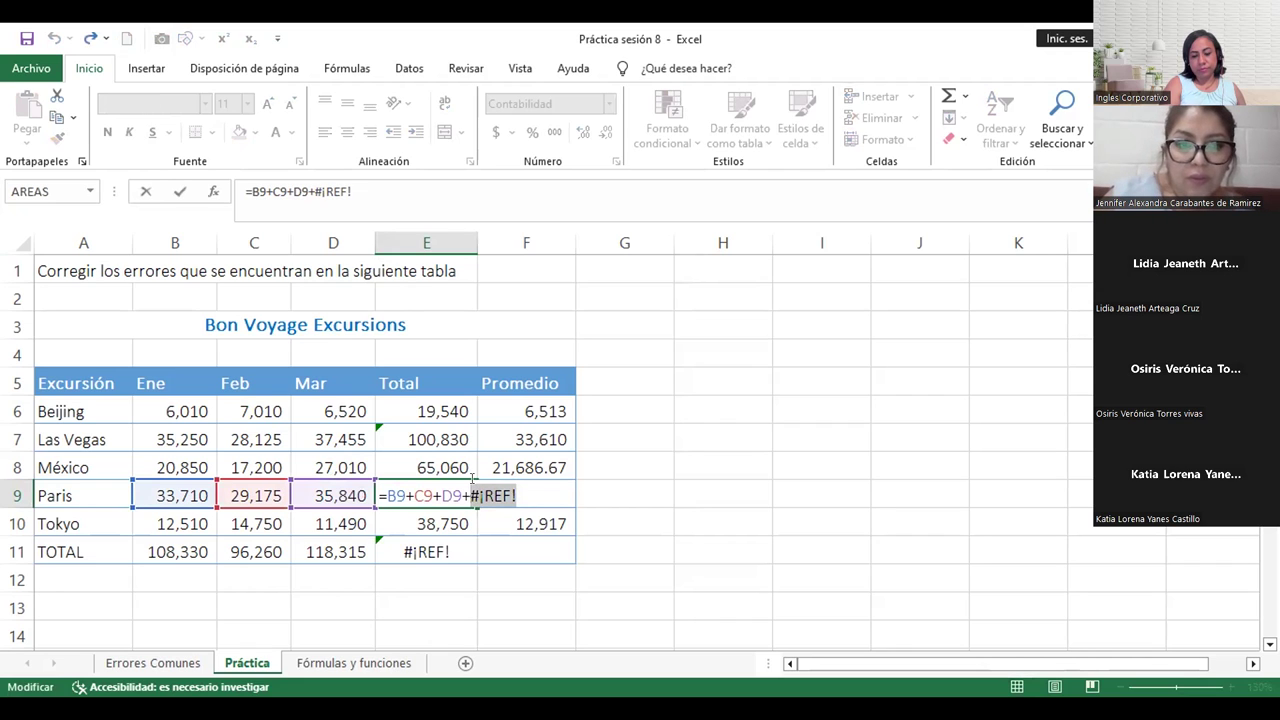
key(BackSpace)
key(BackSpace)
key(Return)
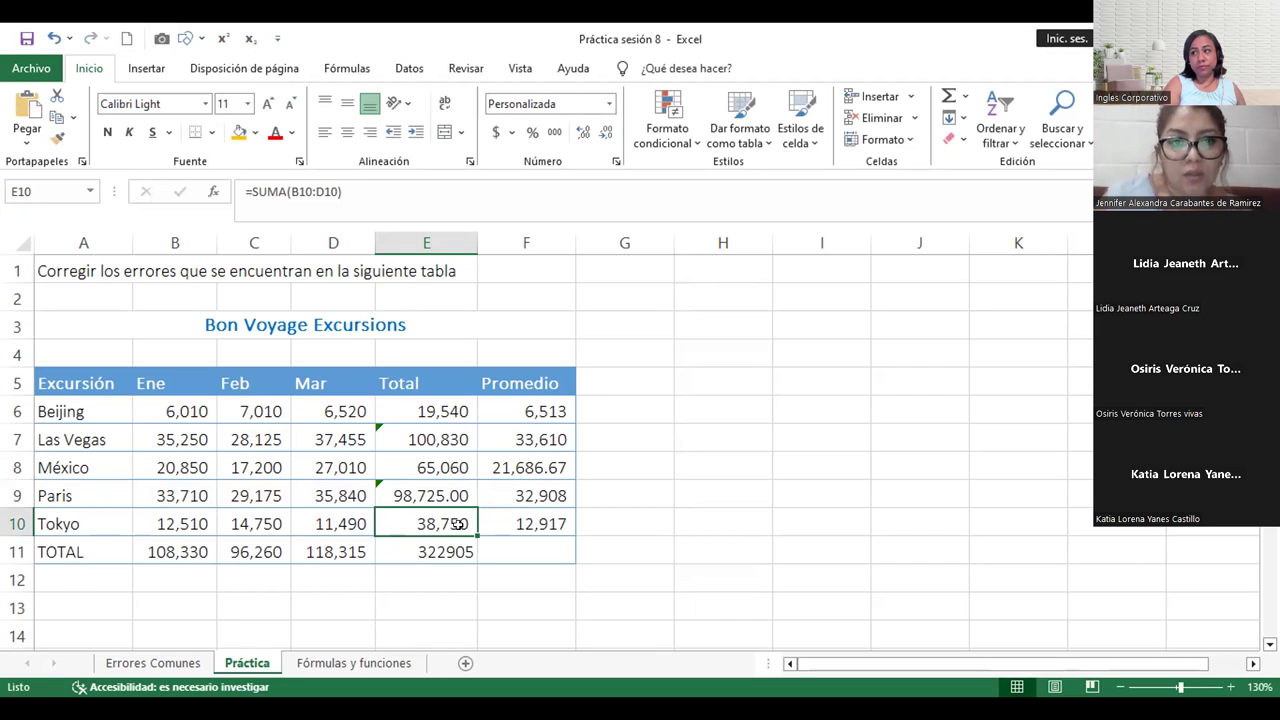
Inspect the inconsistency warning on the Paris total in E9 and compare its formula with the México total in E8
click(558, 546)
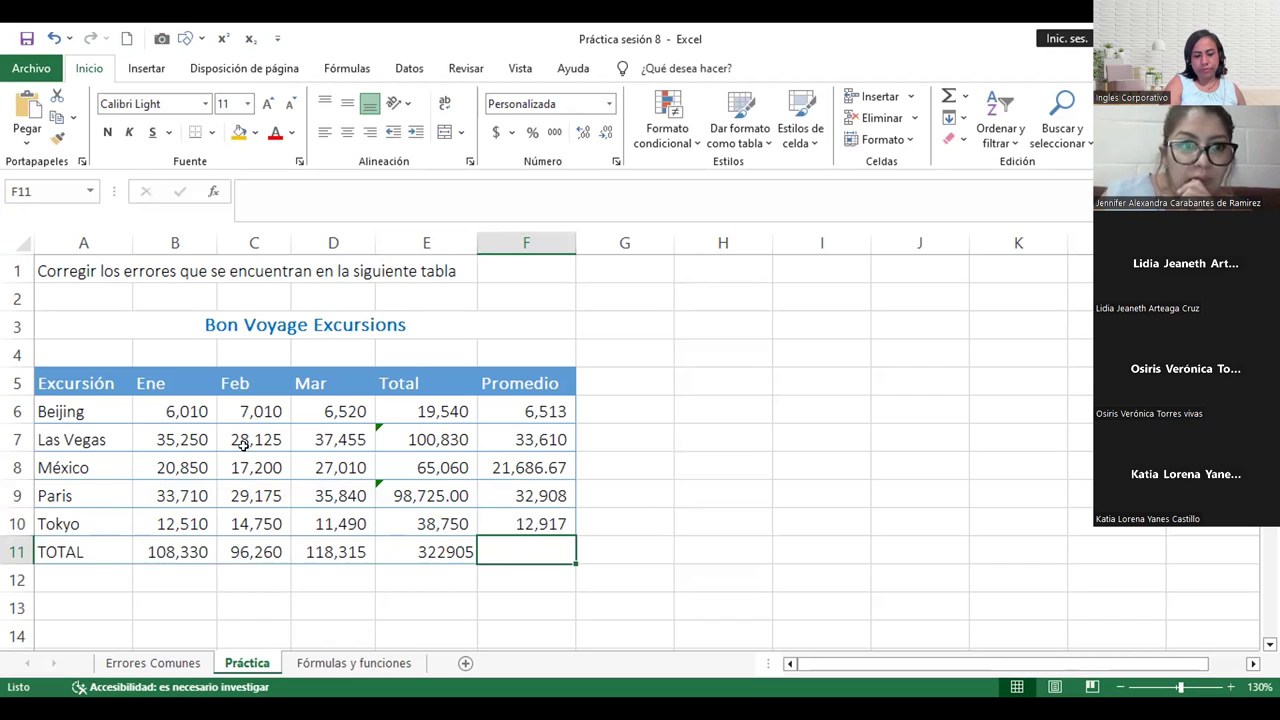
click(428, 497)
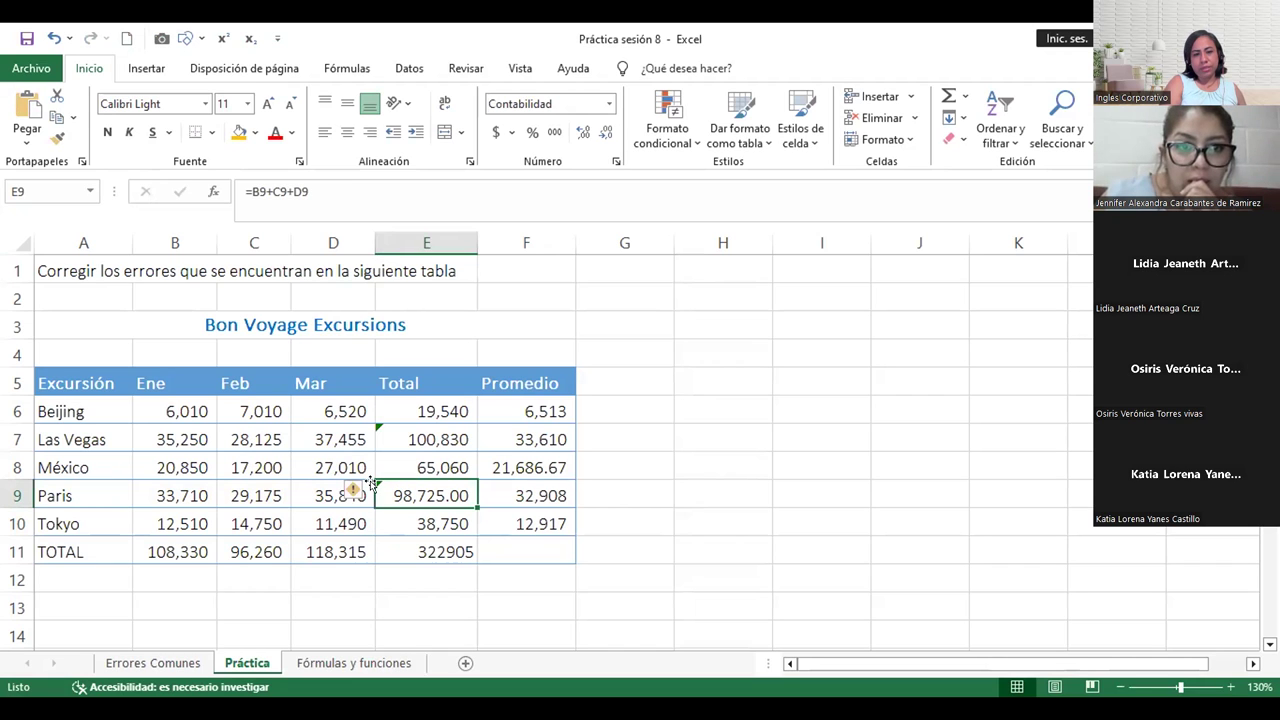
key(Home)
click(408, 491)
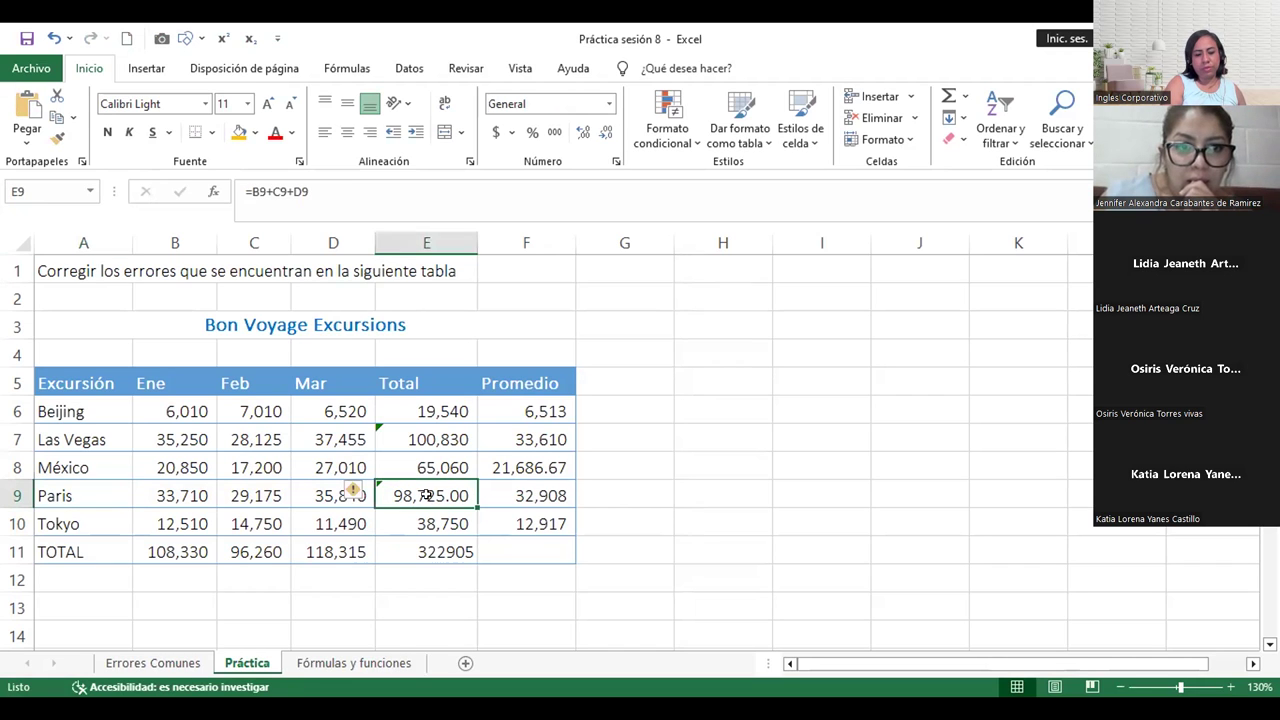
click(352, 492)
click(352, 492)
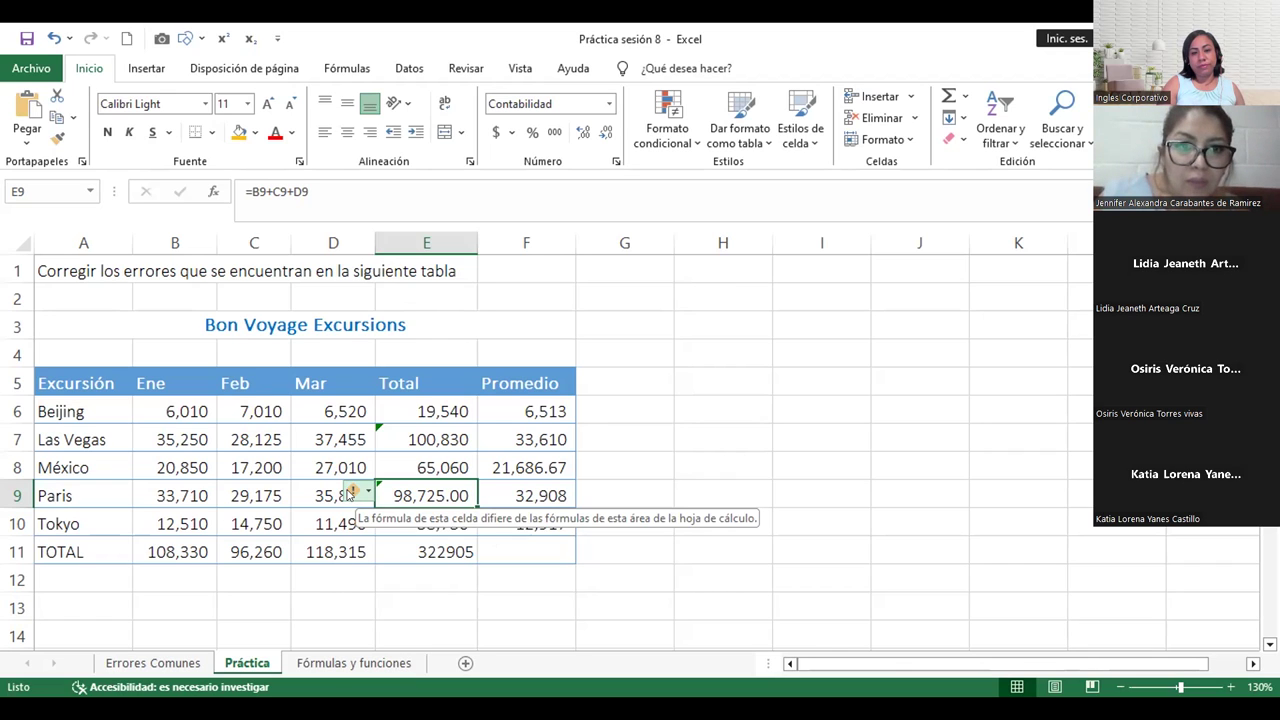
click(444, 467)
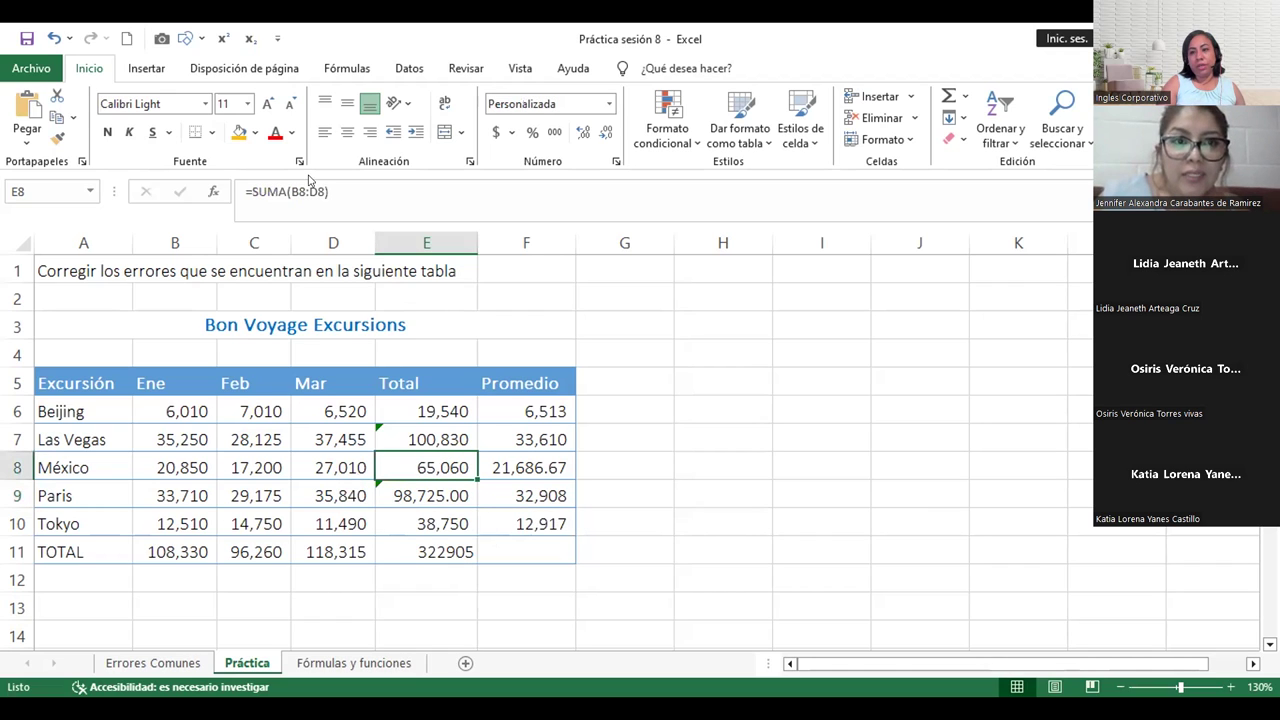
click(442, 495)
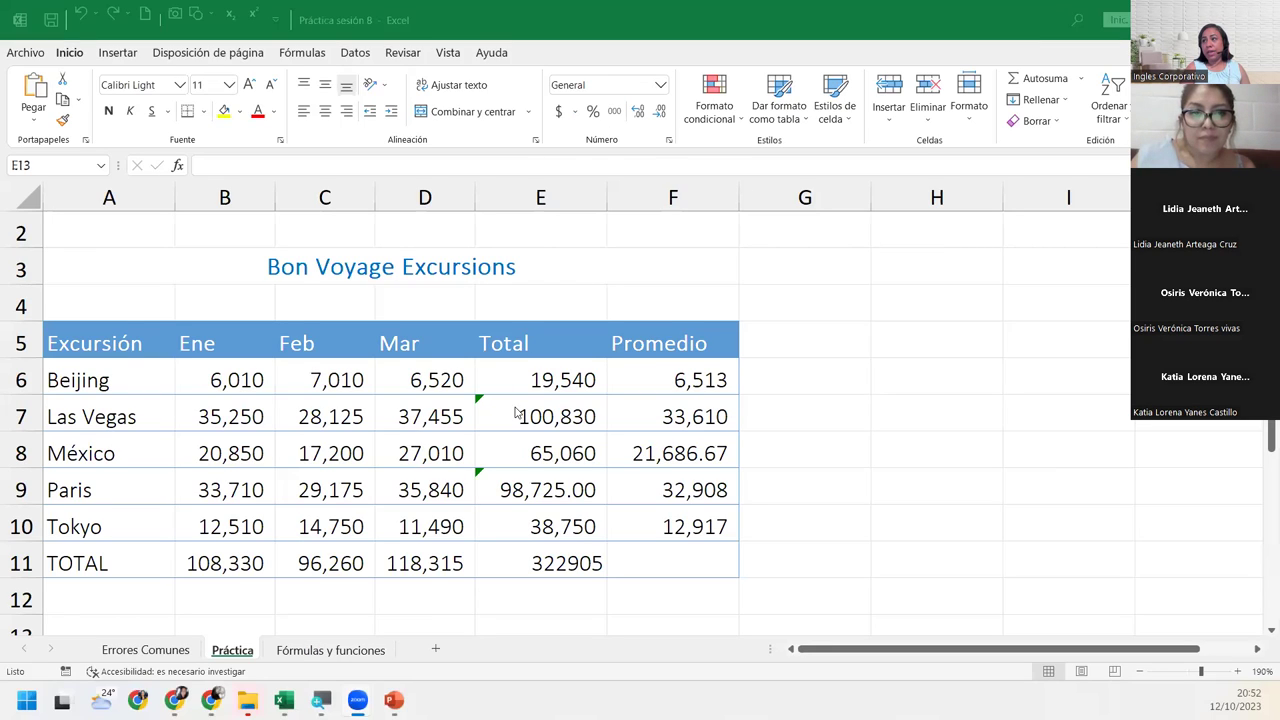
Check the error warning on the Las Vegas total in E7 and compare the Total column formulas from E6 to E11
scroll(515, 412, down, 1)
click(486, 364)
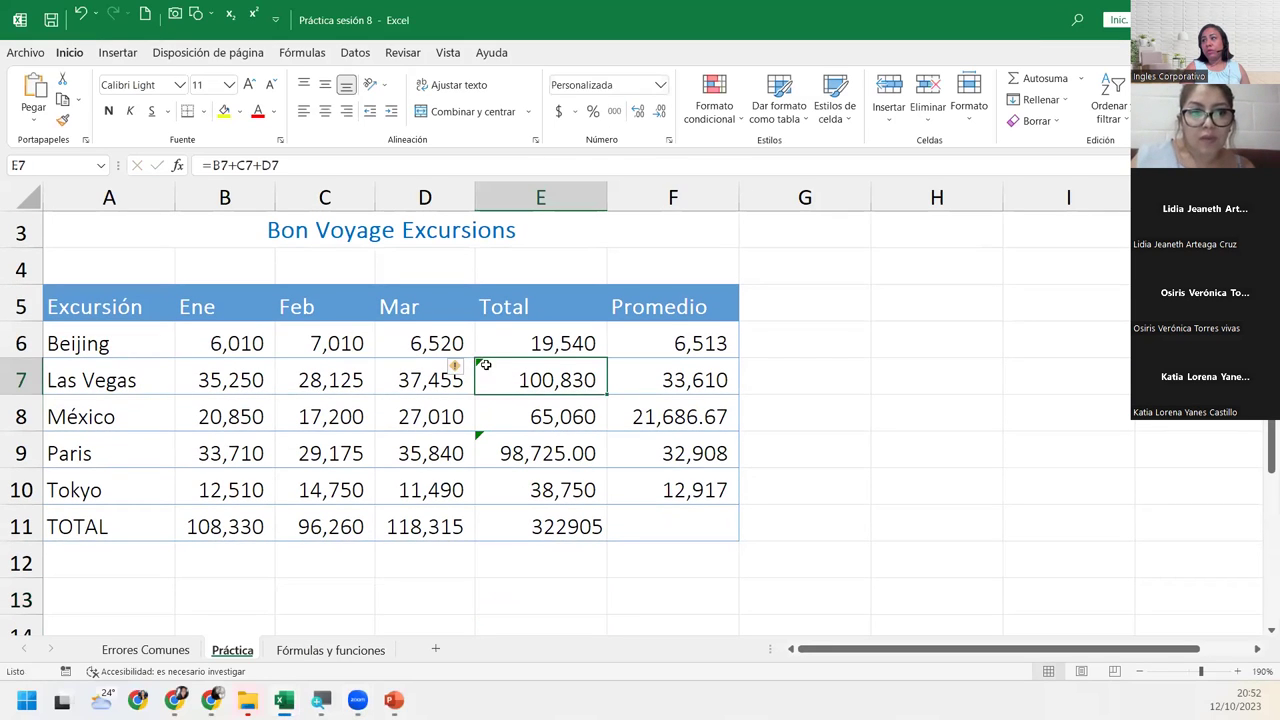
click(458, 367)
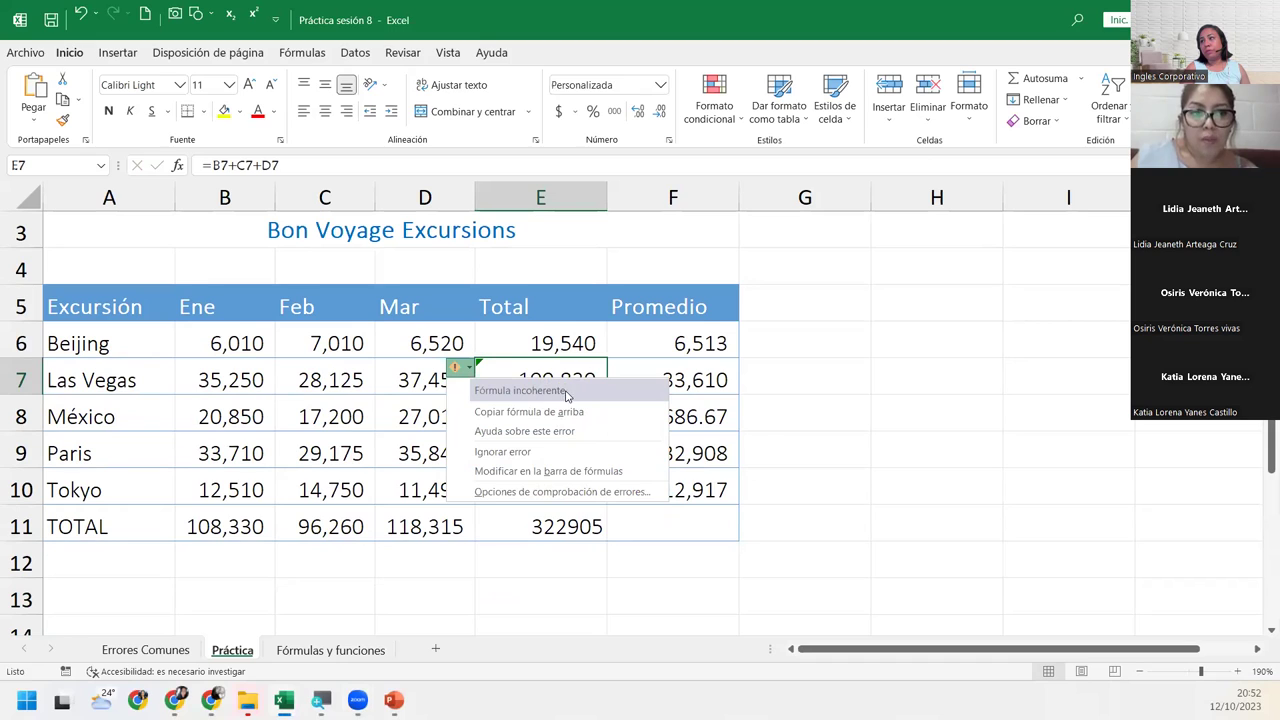
click(540, 334)
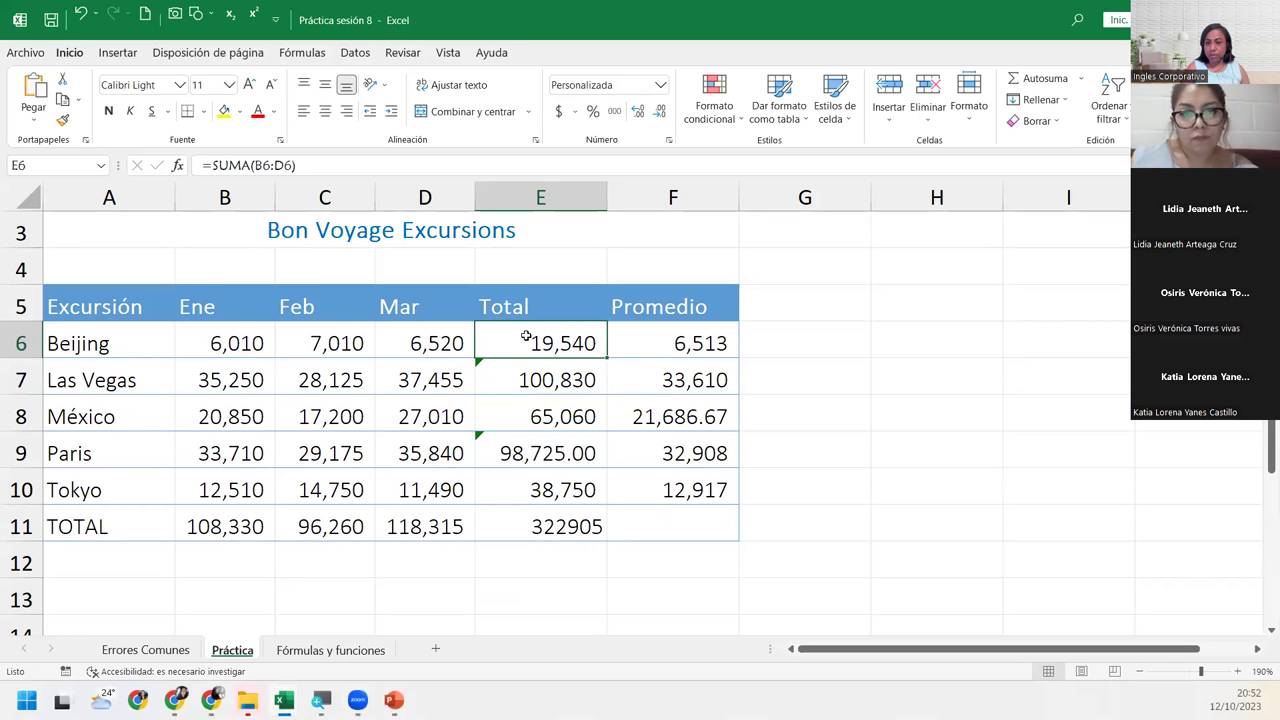
click(533, 380)
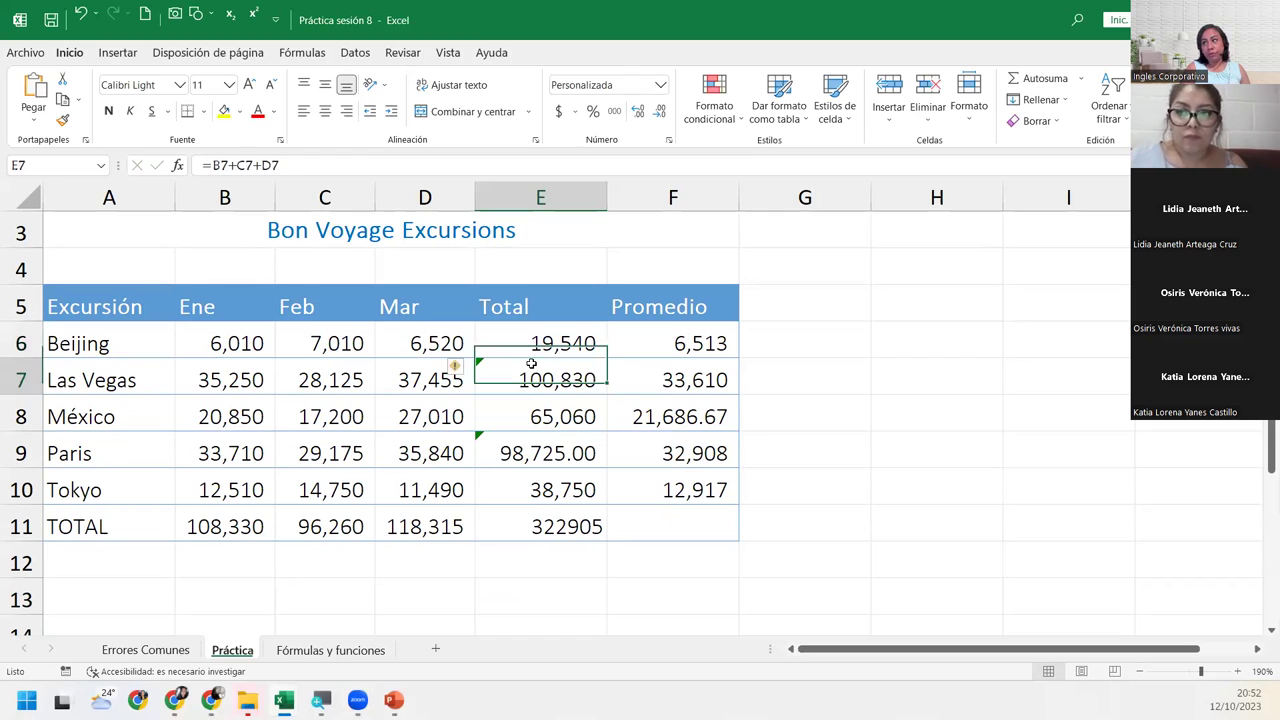
click(538, 421)
click(532, 460)
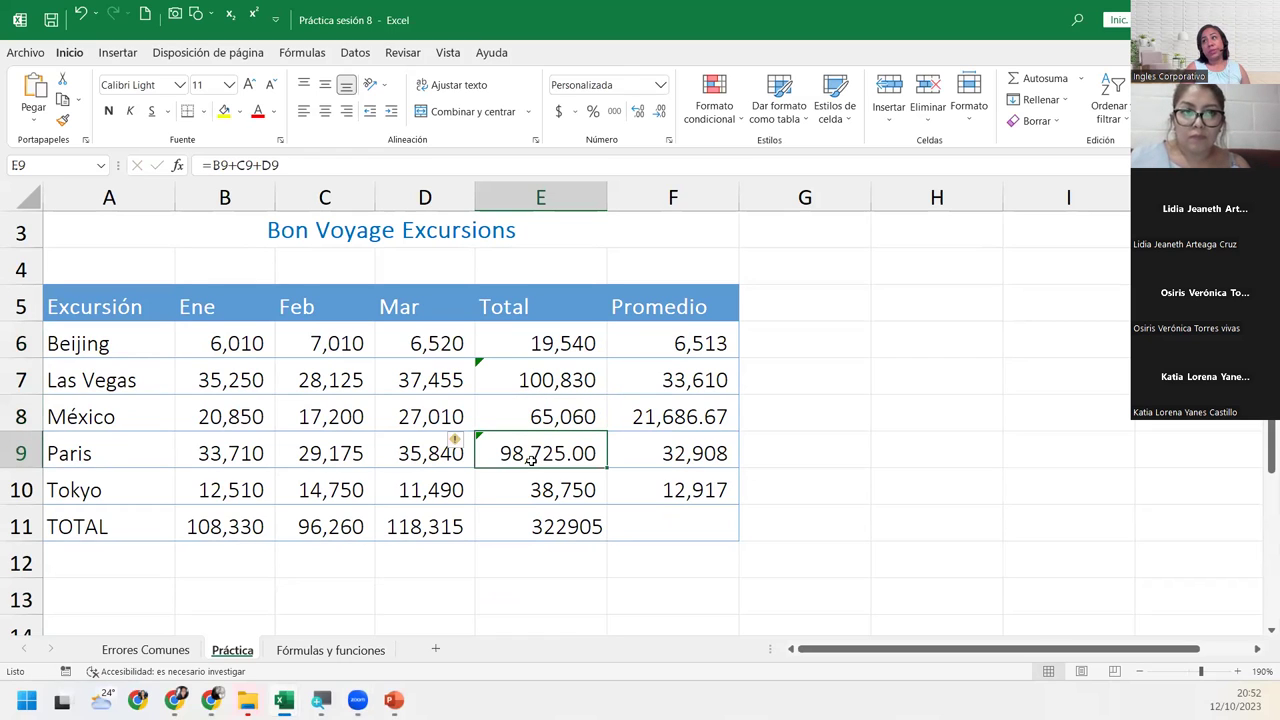
click(532, 481)
click(534, 521)
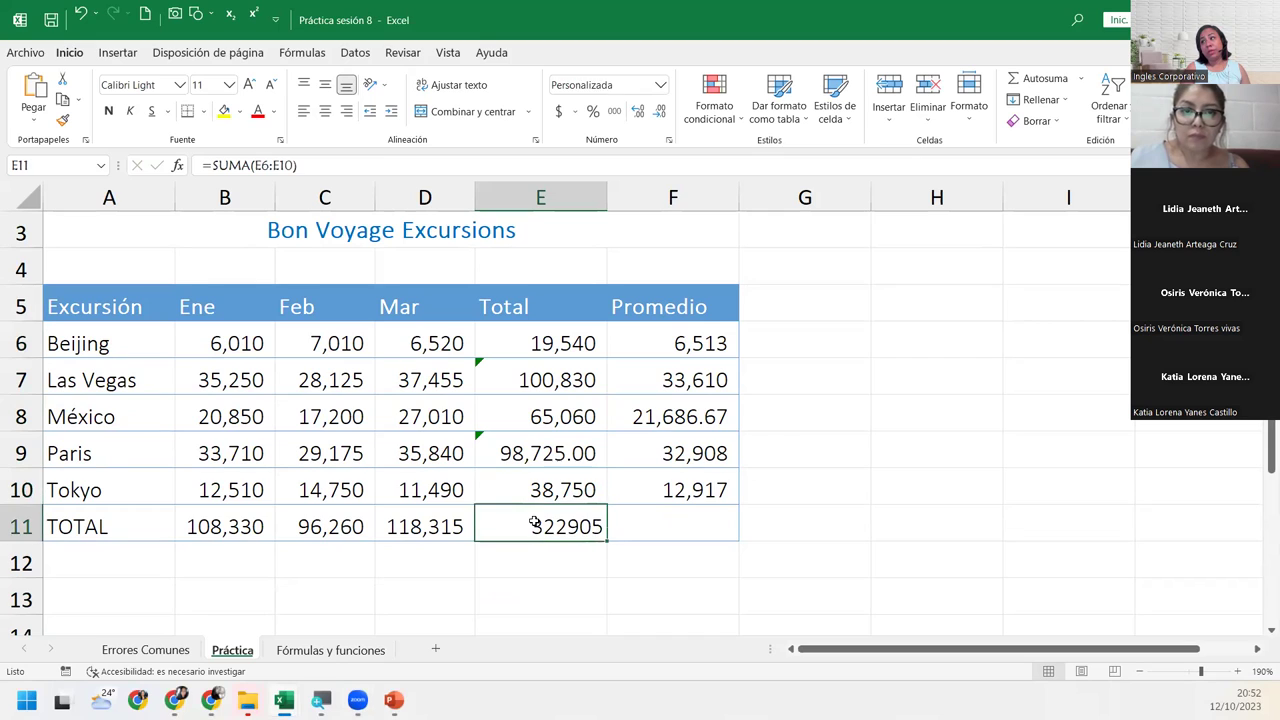
click(549, 363)
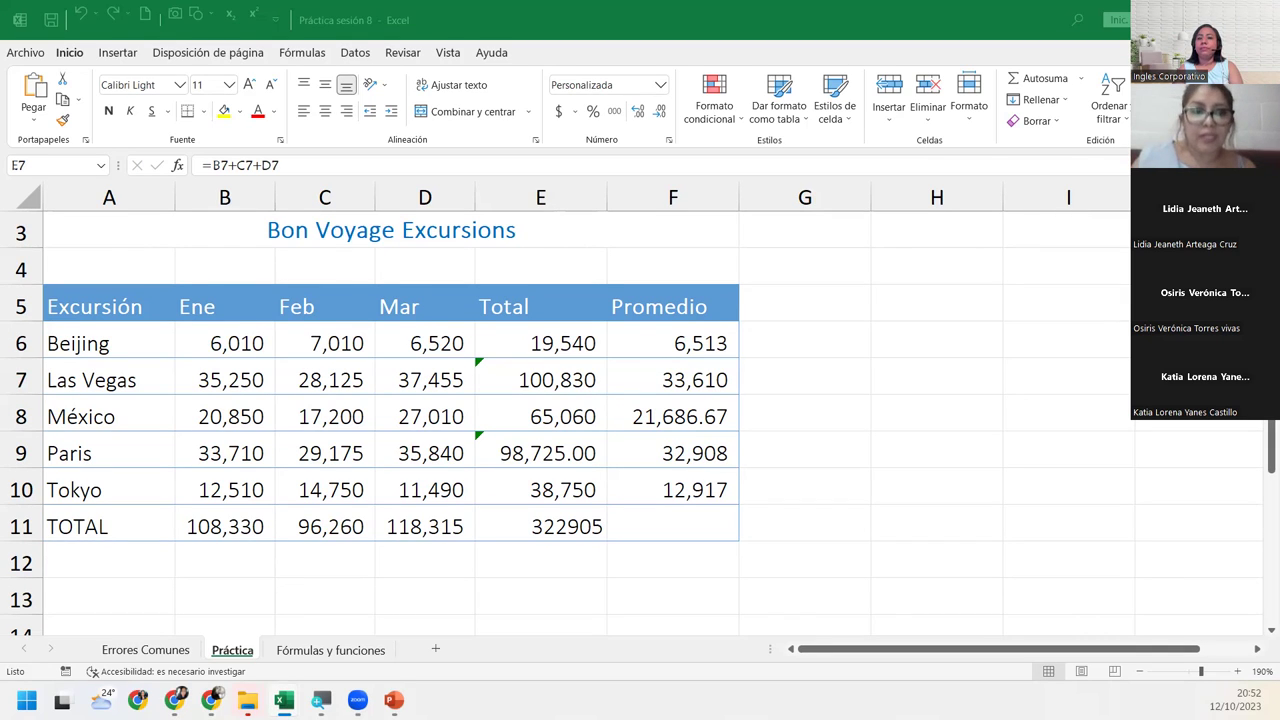
Open the Fórmulas y funciones sheet and enlarge its view to 150%
click(330, 649)
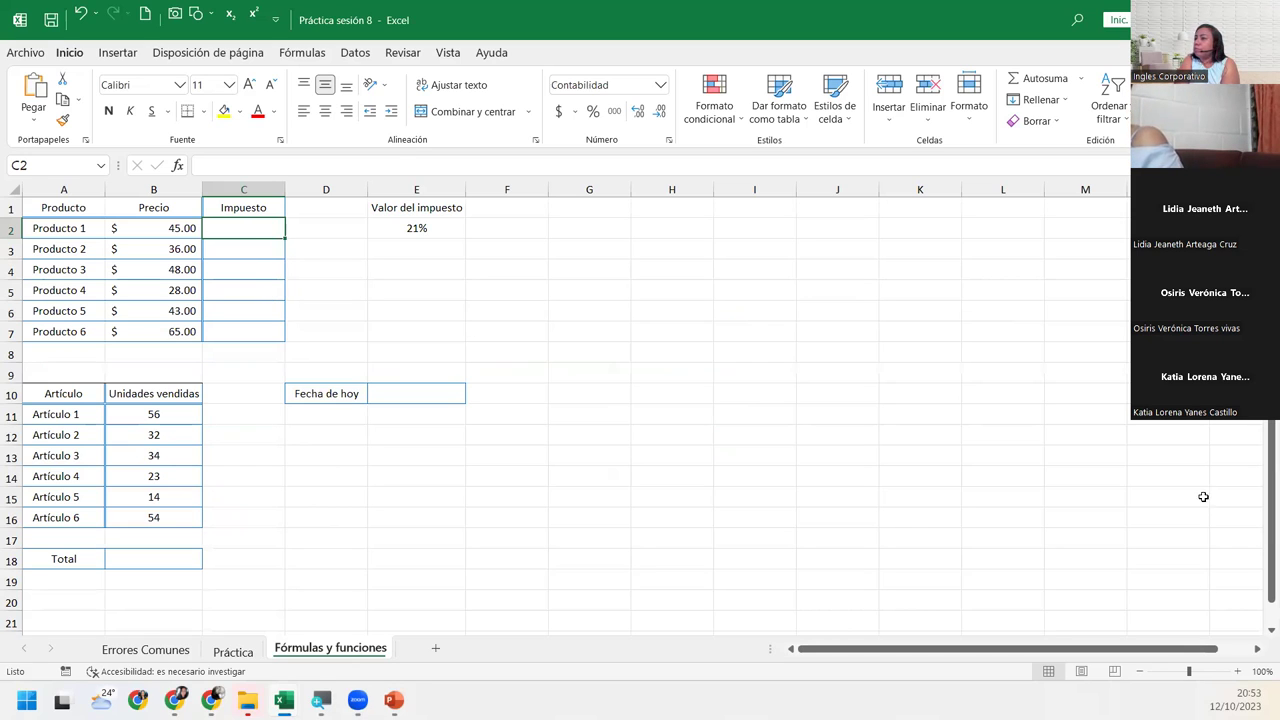
click(1238, 673)
click(1238, 673)
click(1238, 673)
click(1238, 673)
click(1238, 673)
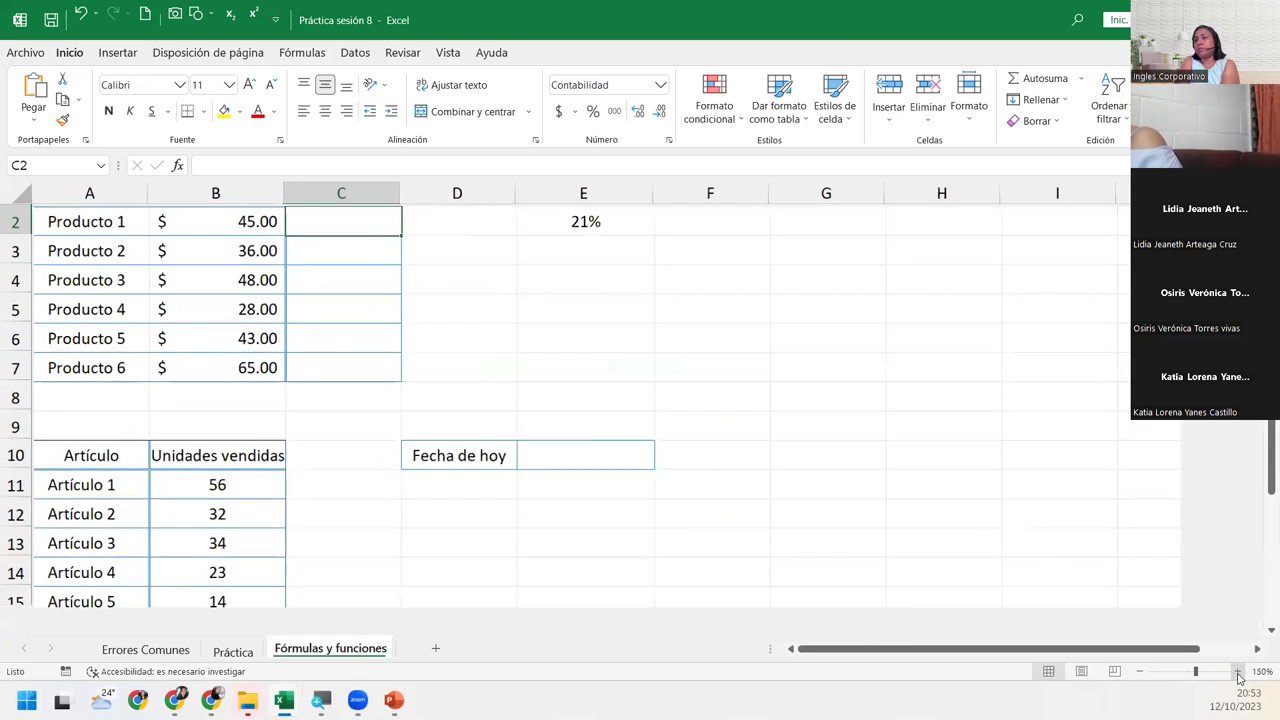
Enlarge the sheet view to 180% and locate the empty Impuesto cell C2 and the tax rate in E2
click(1238, 673)
click(1238, 673)
click(1238, 673)
scroll(400, 310, up, 1)
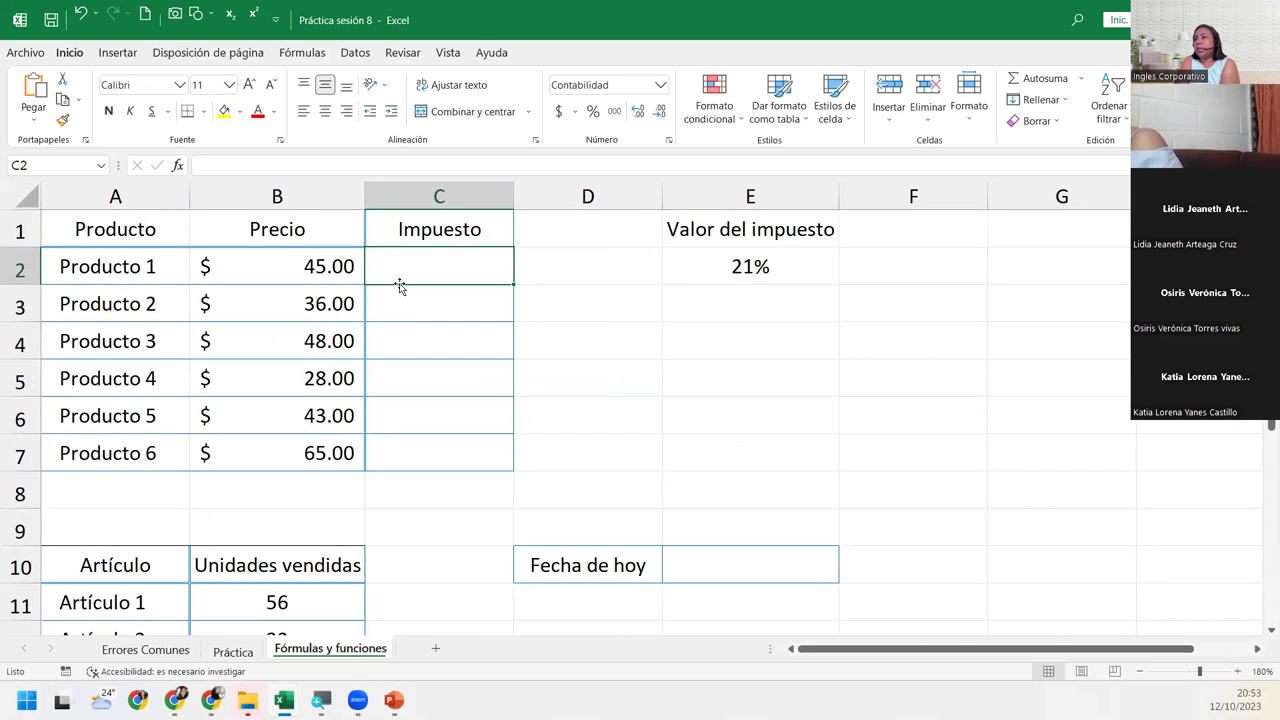
click(340, 266)
click(432, 272)
click(710, 264)
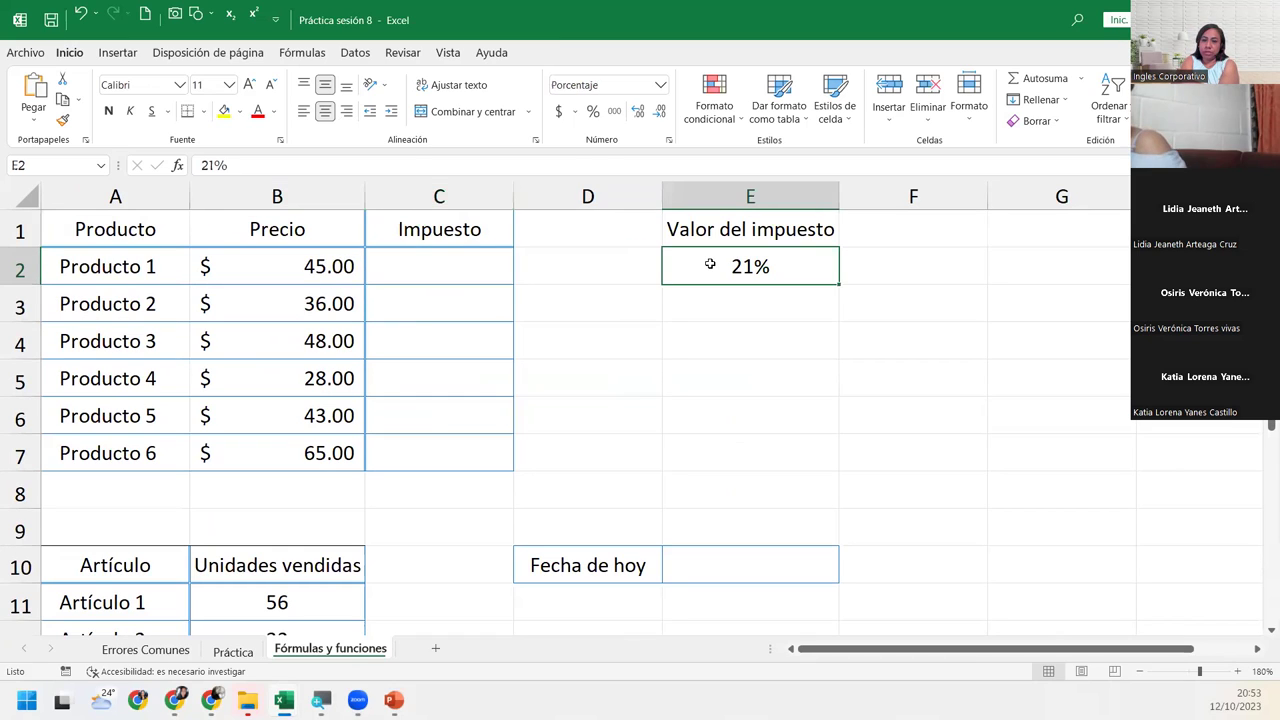
Write the Producto 1 tax formula =B2*$E$2 in C2, multiplying the price by an absolute reference to the tax rate
click(424, 268)
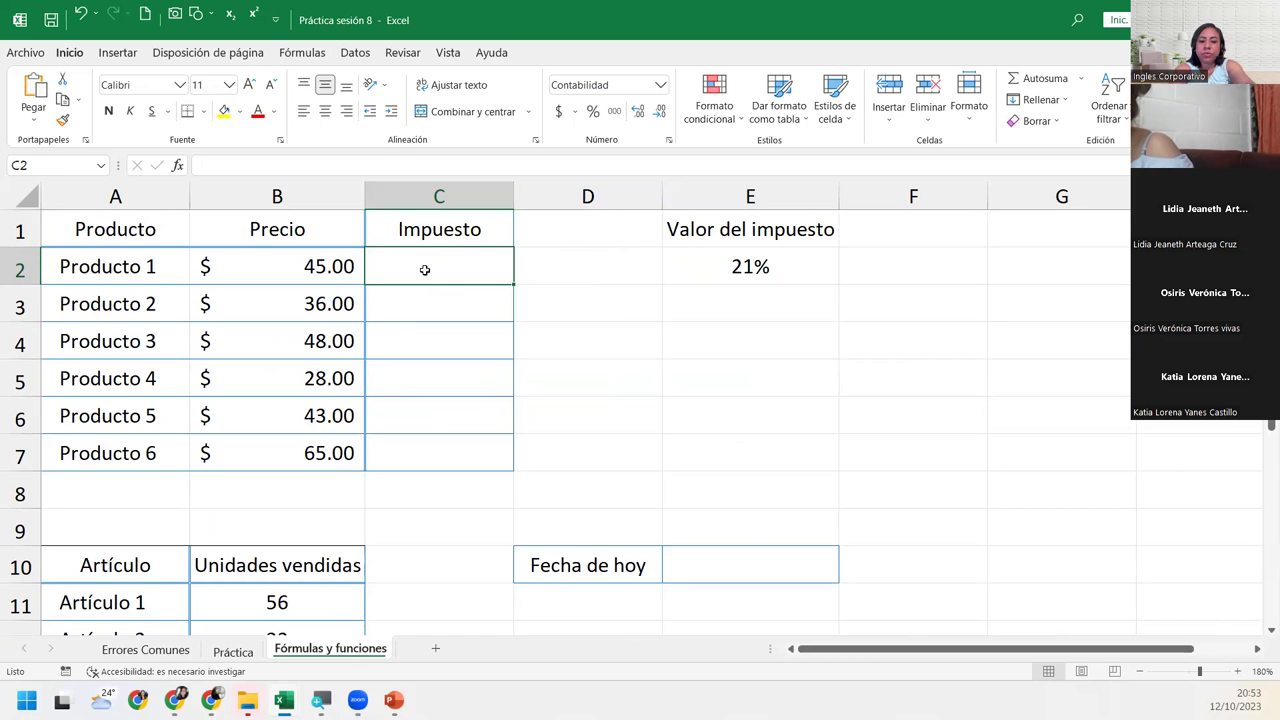
text(=)
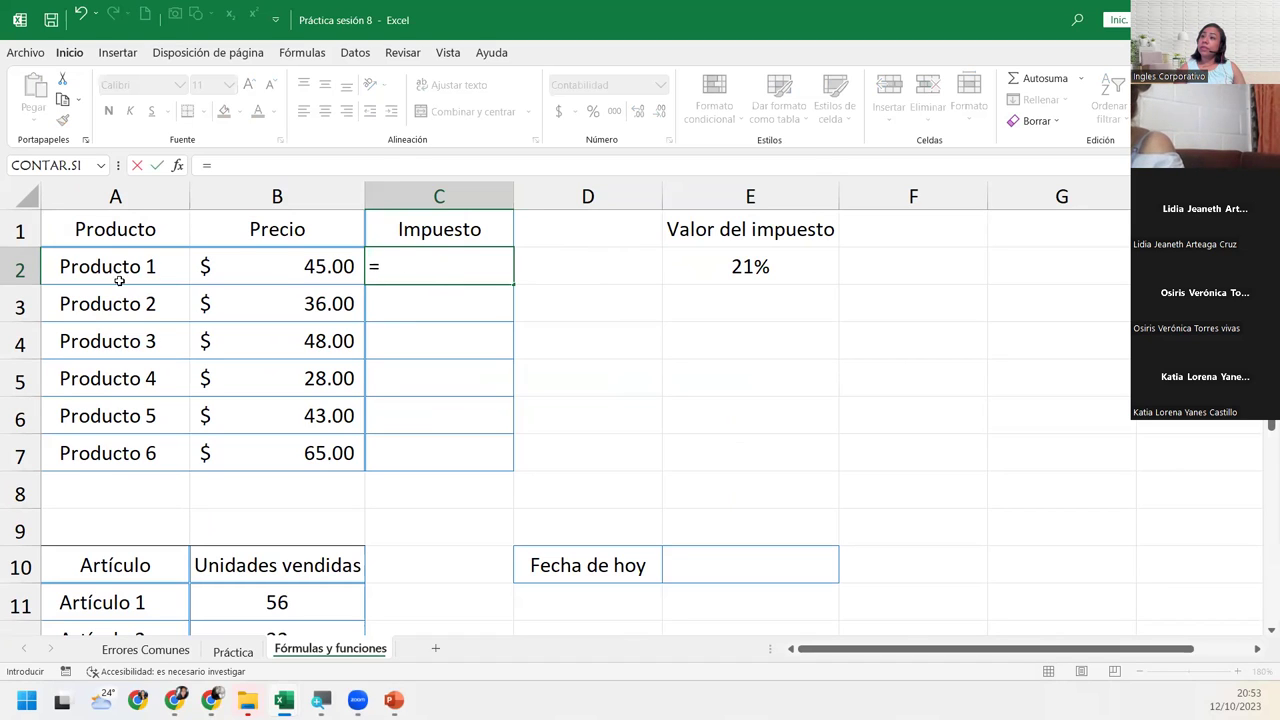
click(284, 269)
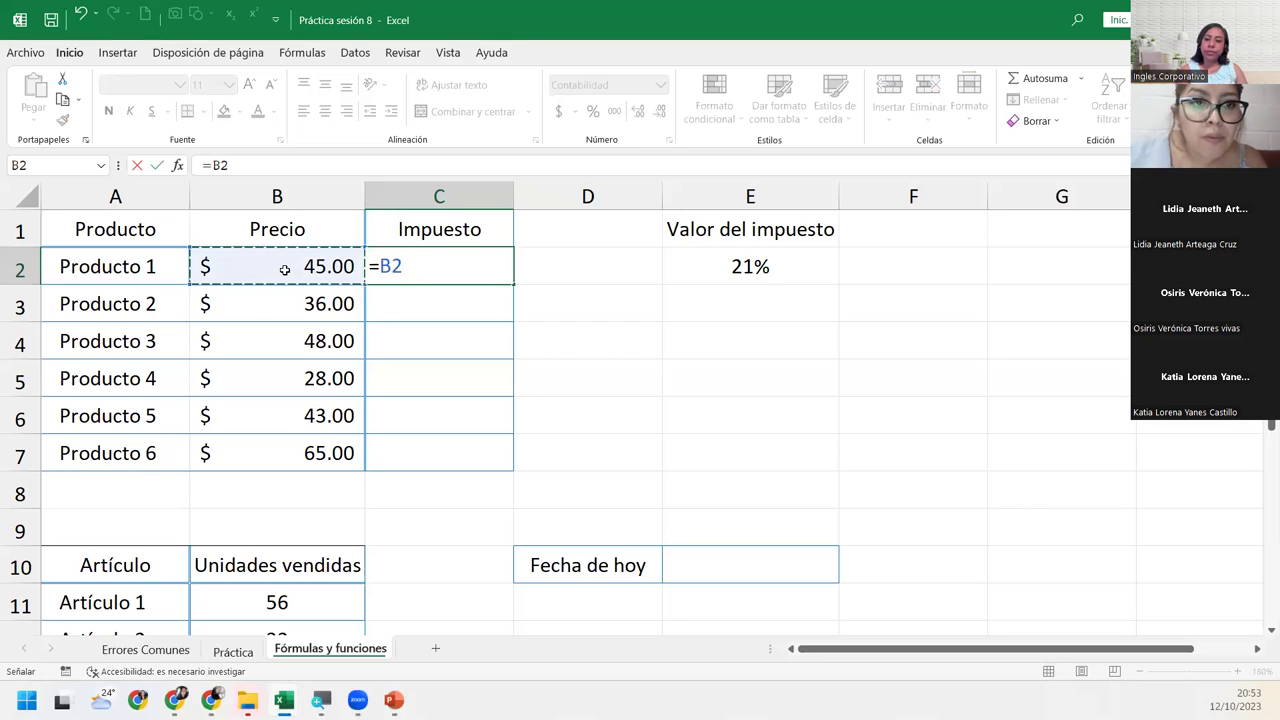
key(Up)
text(*)
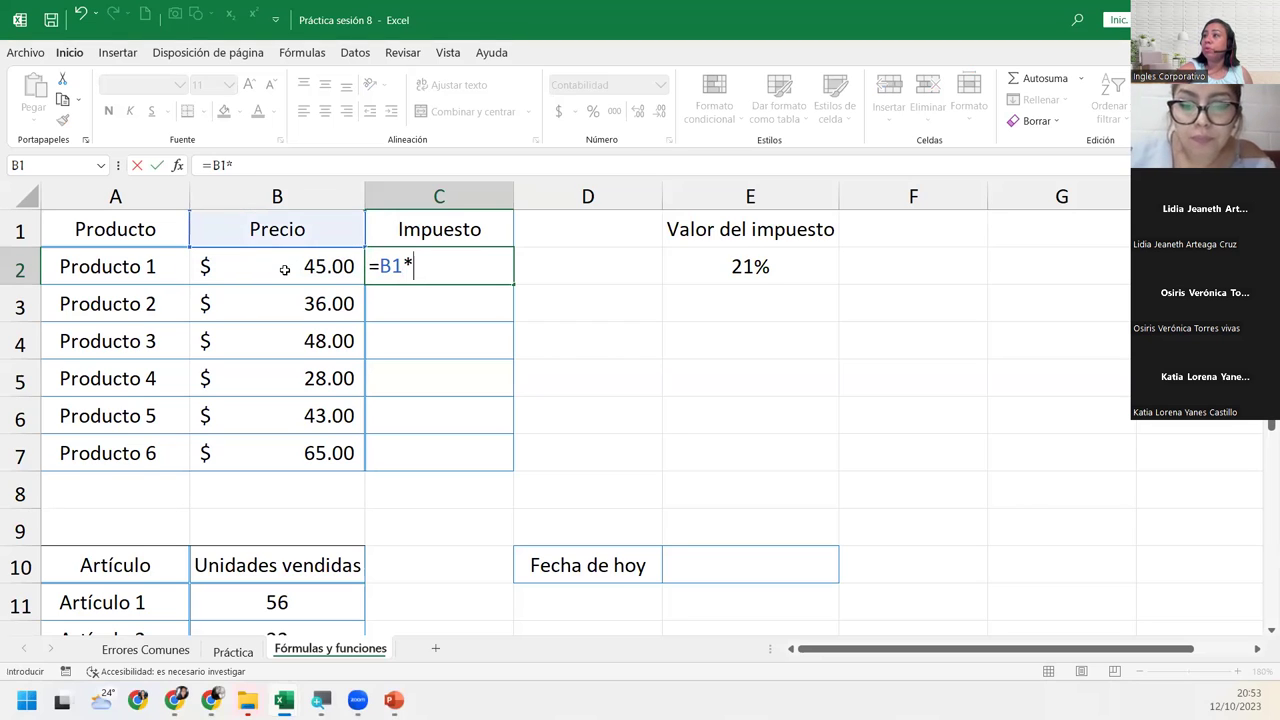
double_click(390, 266)
click(288, 268)
click(448, 269)
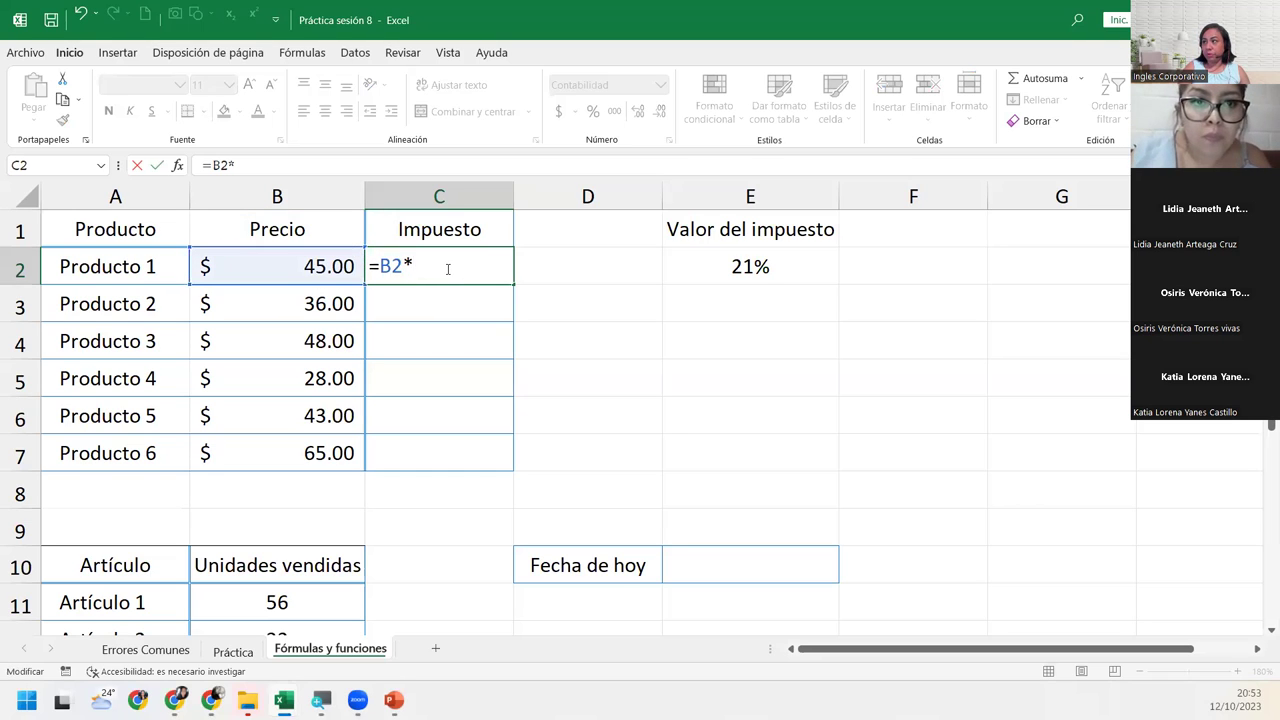
click(706, 268)
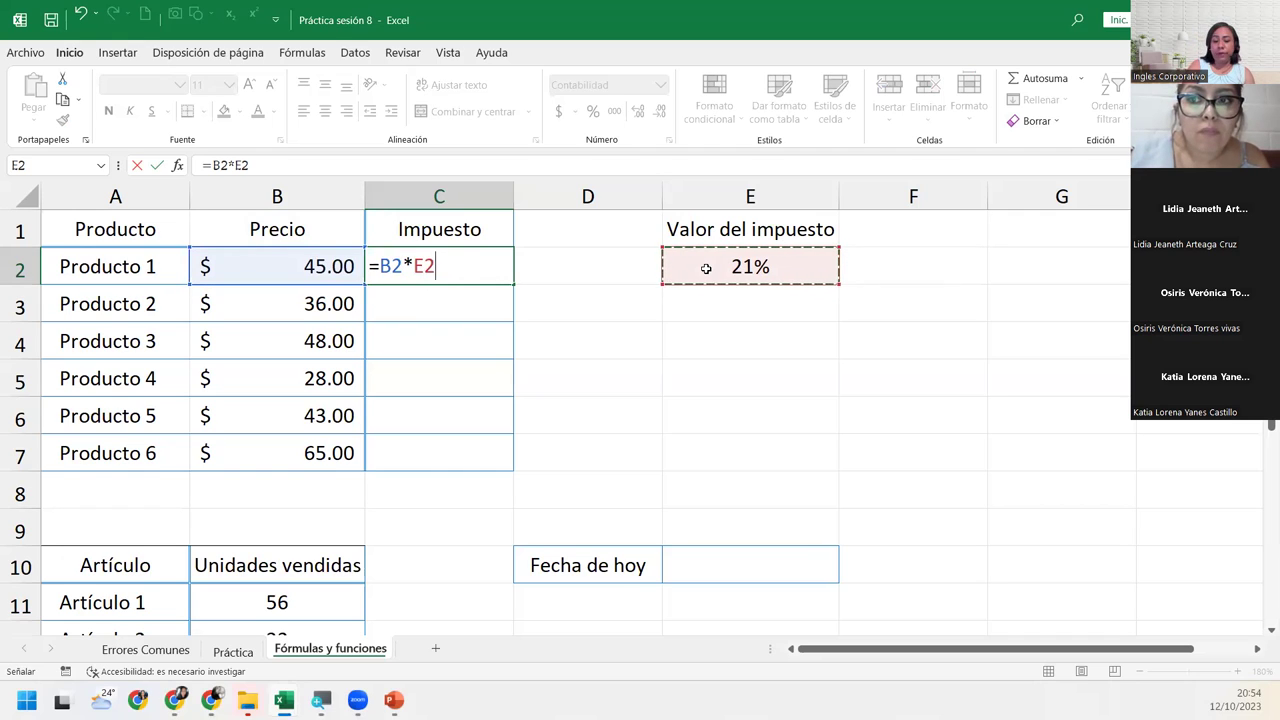
key(F4)
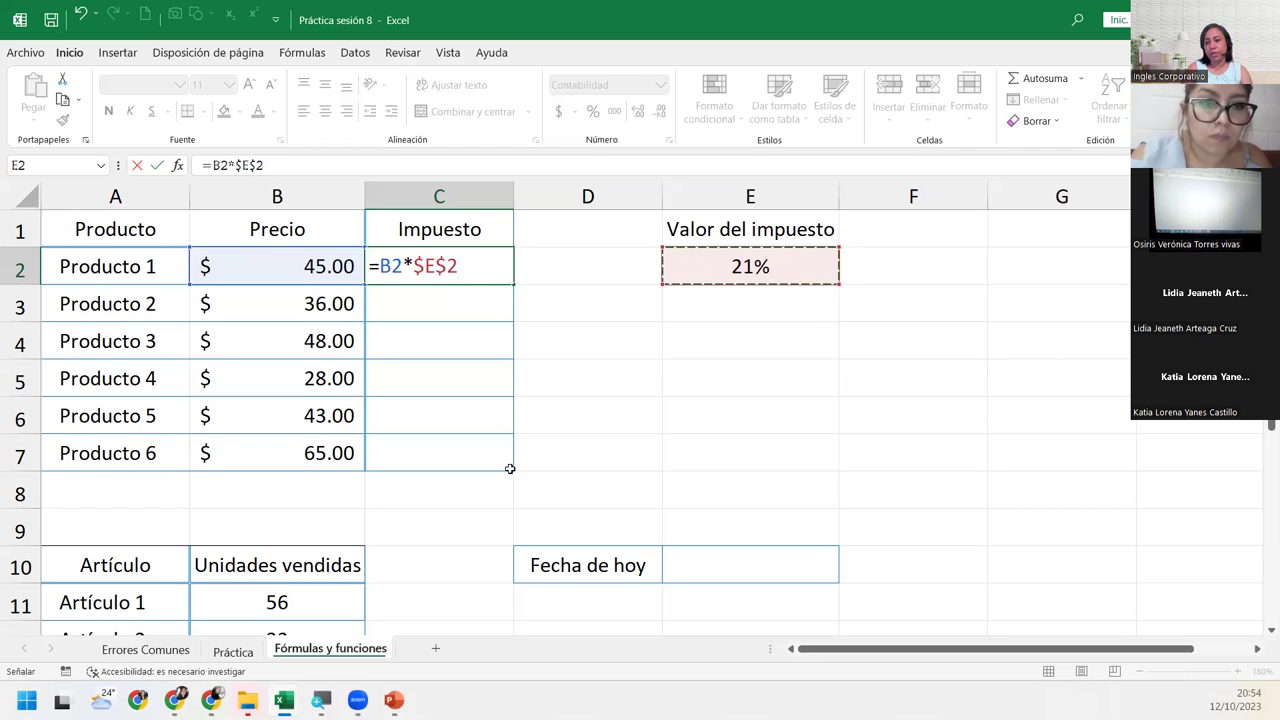
key(F2)
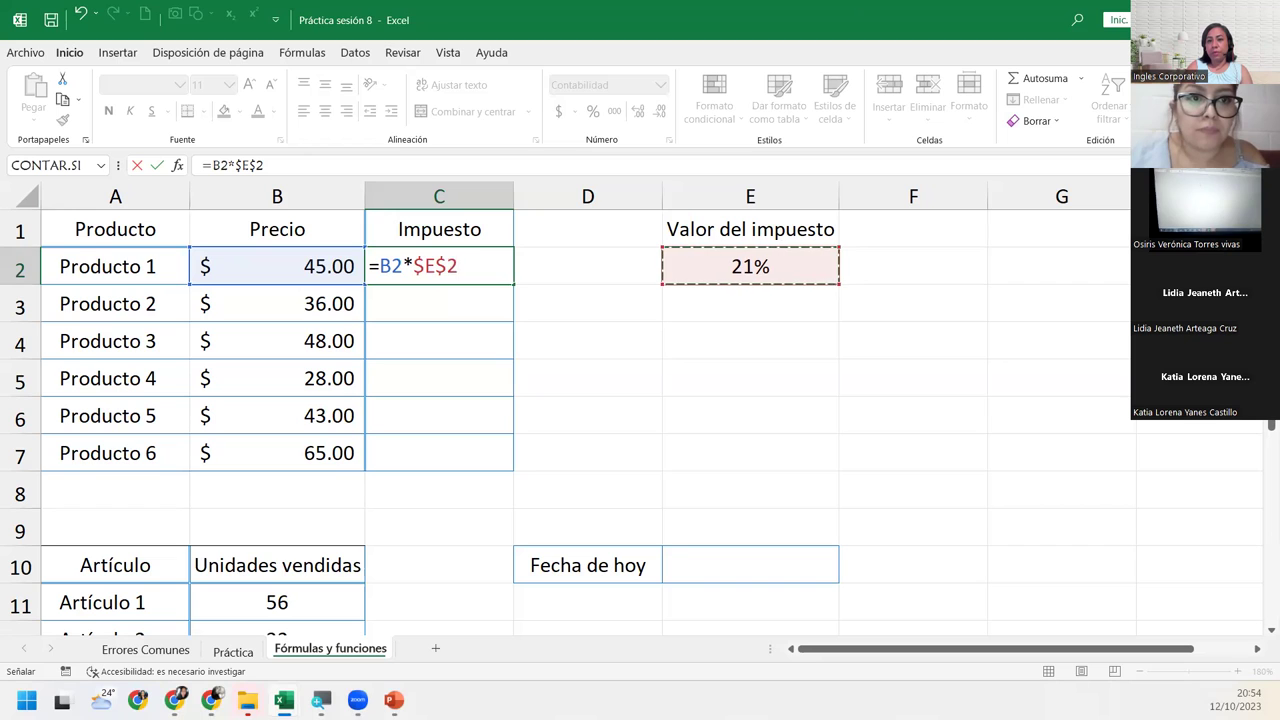
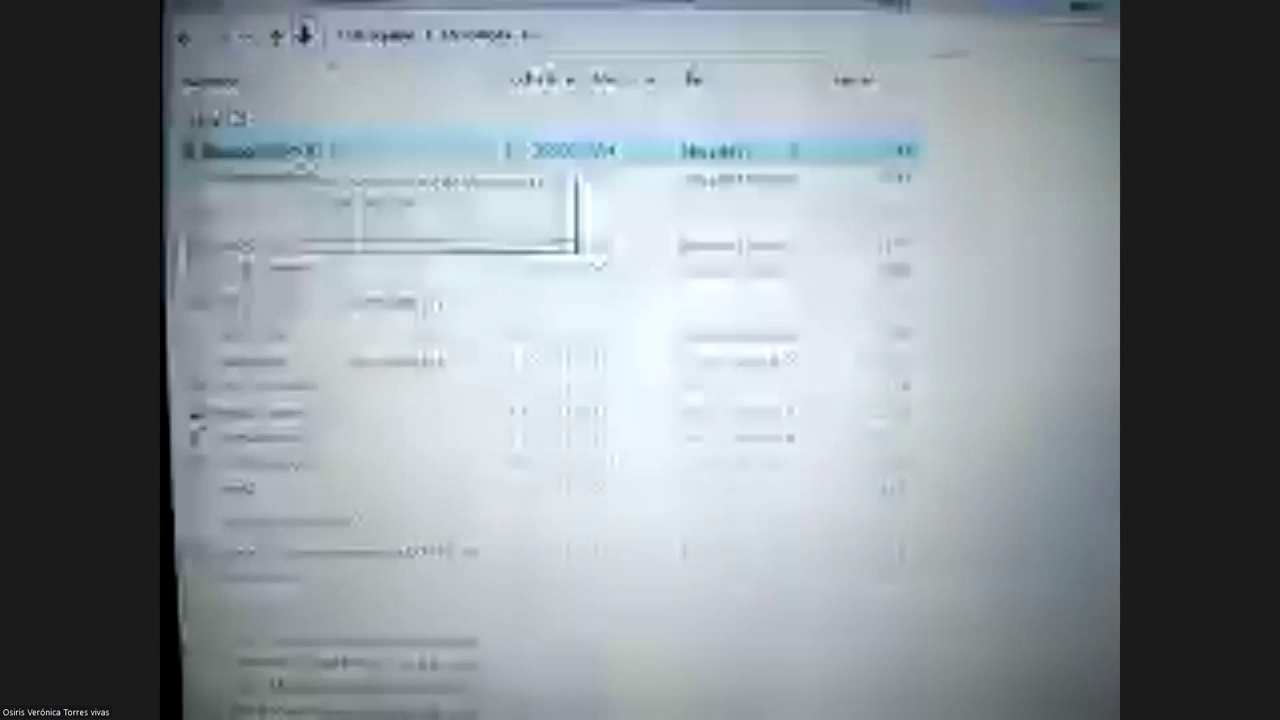
click(285, 178)
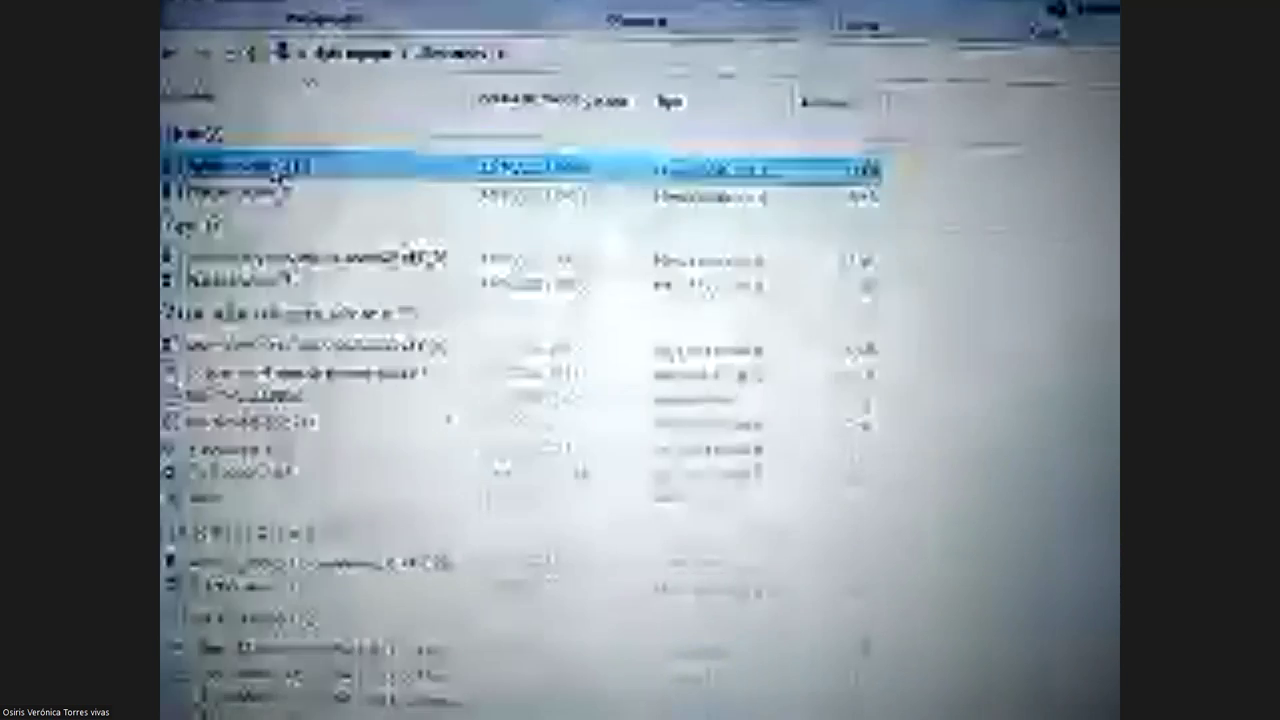
double_click(262, 165)
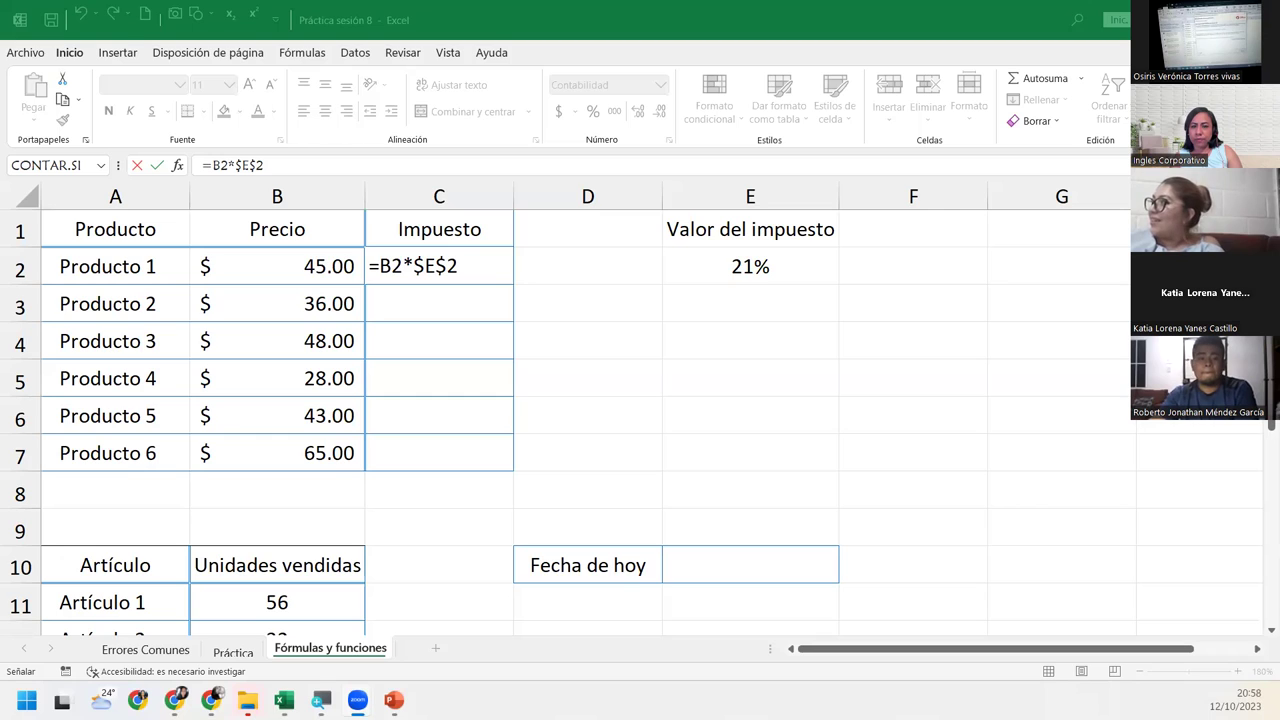
Commit the Producto 1 tax formula in C2 and fill it down the Impuesto column through Producto 6 in C7
click(490, 277)
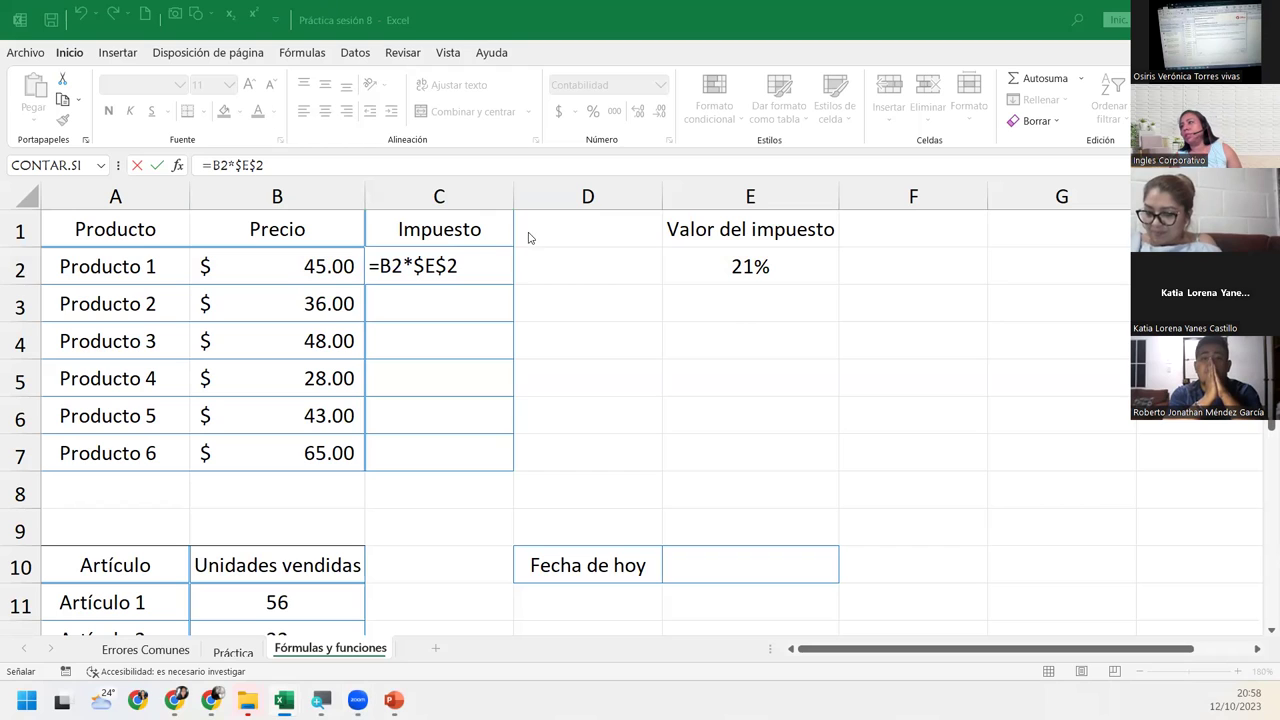
click(486, 265)
key(Return)
click(498, 268)
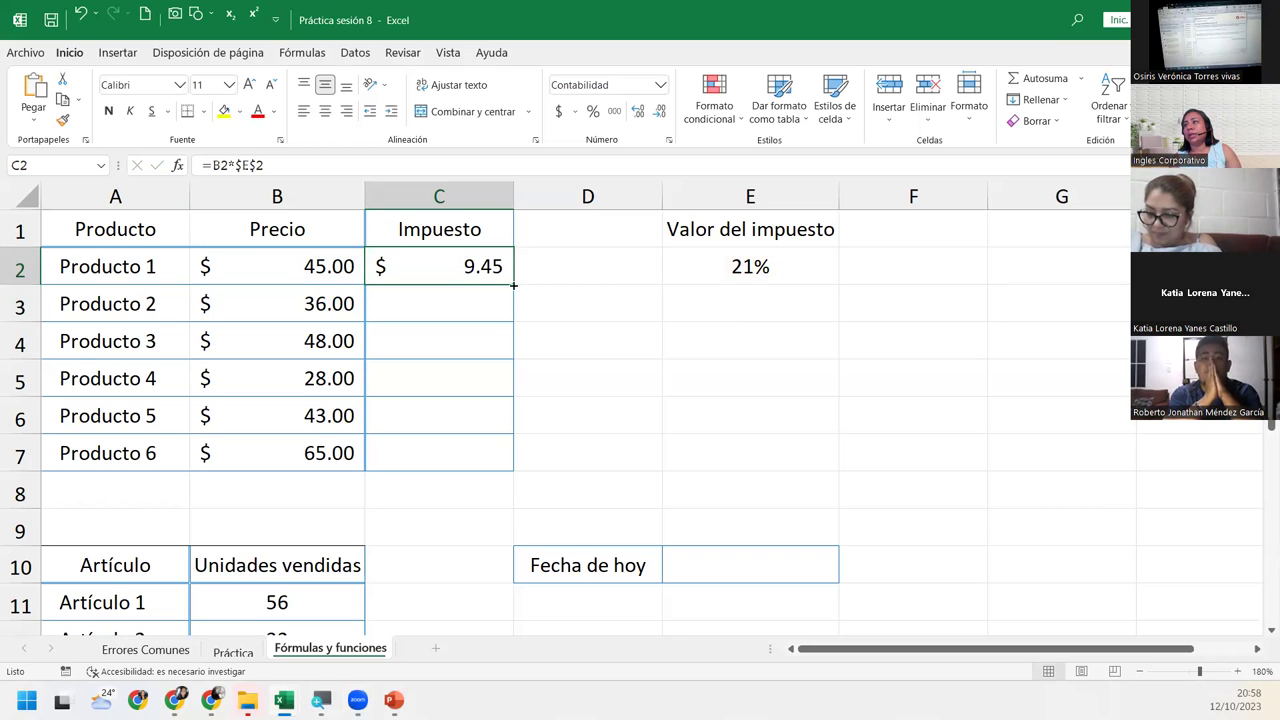
drag(513, 286, 515, 472)
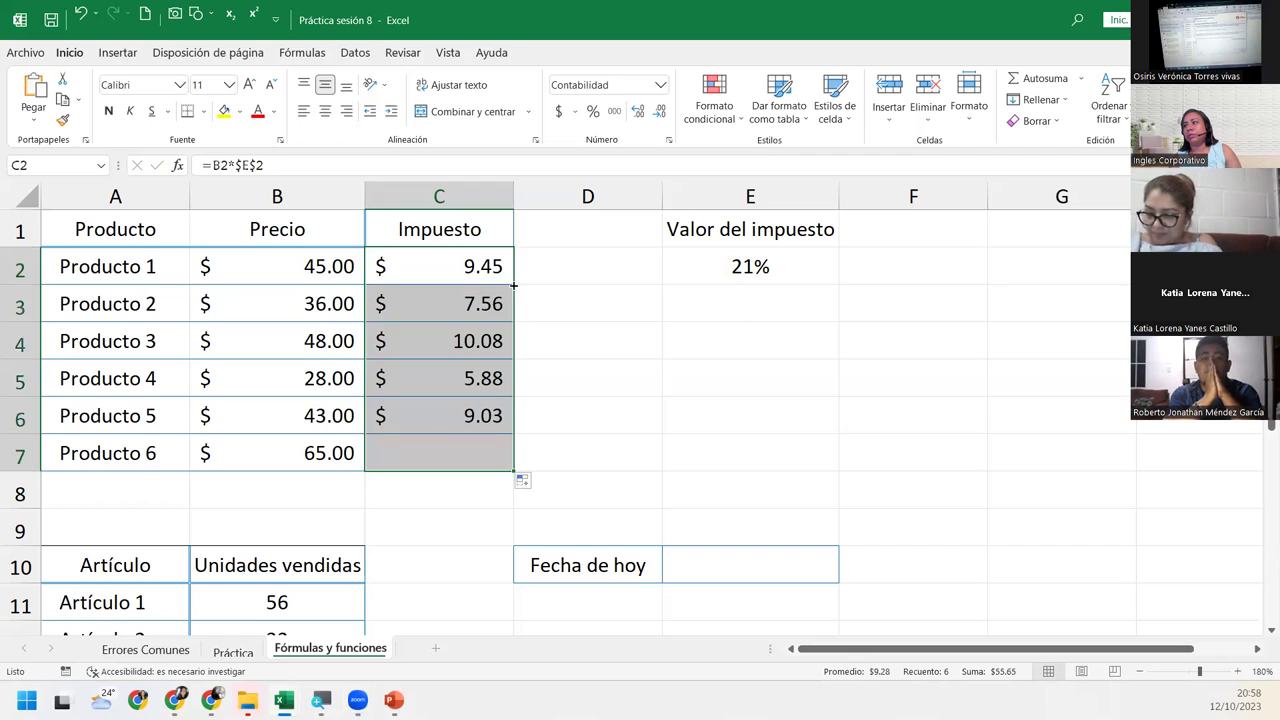
key(ctrl+Down)
click(458, 493)
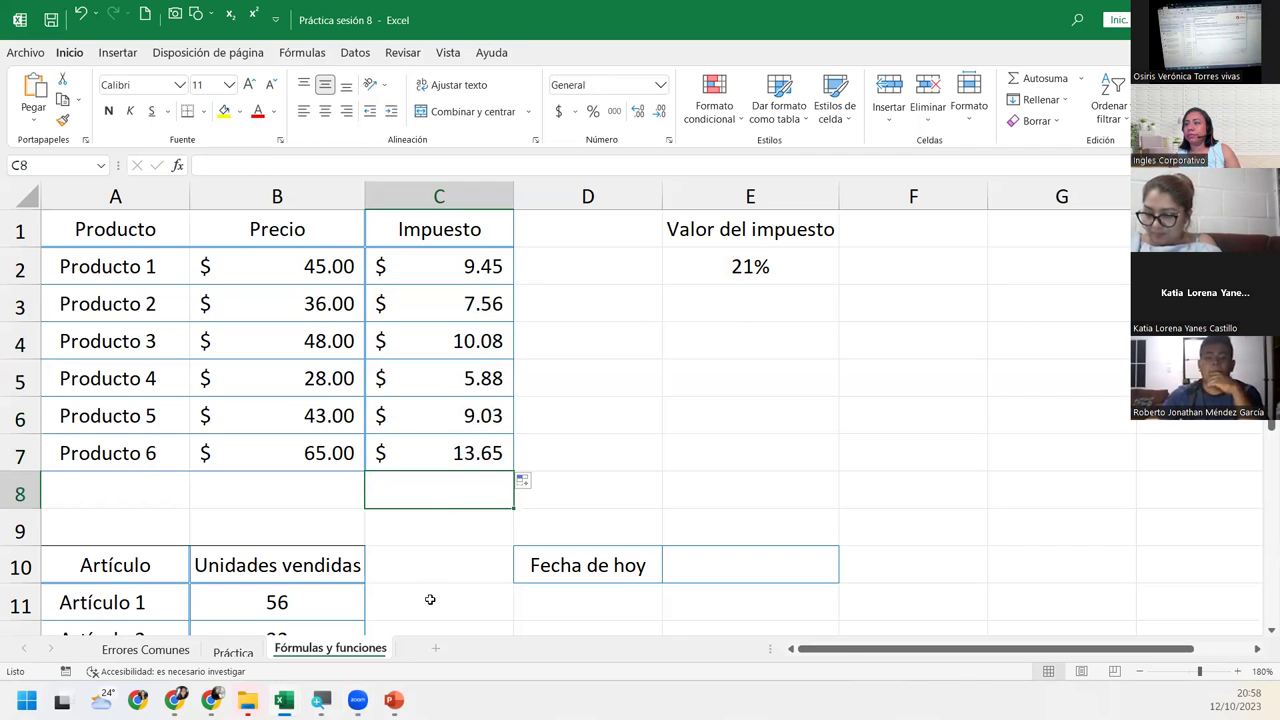
Compare the Impuesto formulas between C2 and C7, checking the price reference in each row and the absolute tax rate reference
click(430, 415)
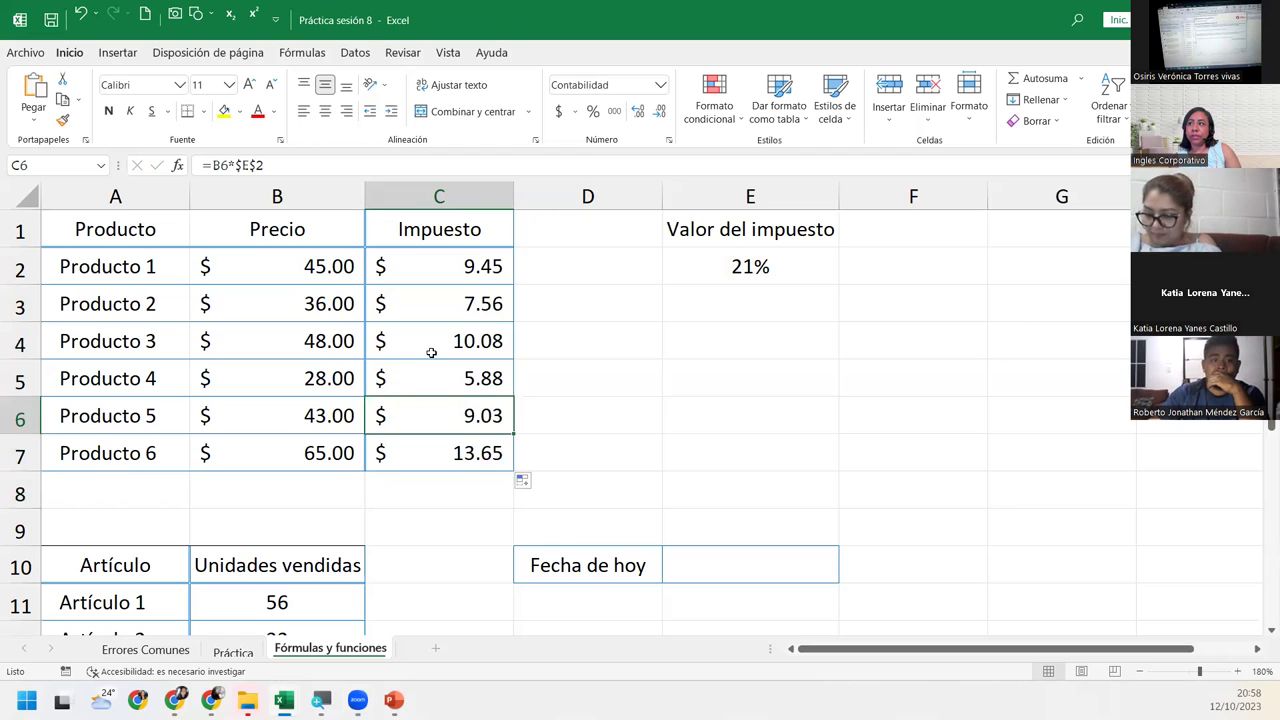
click(430, 343)
click(432, 301)
click(428, 270)
click(431, 343)
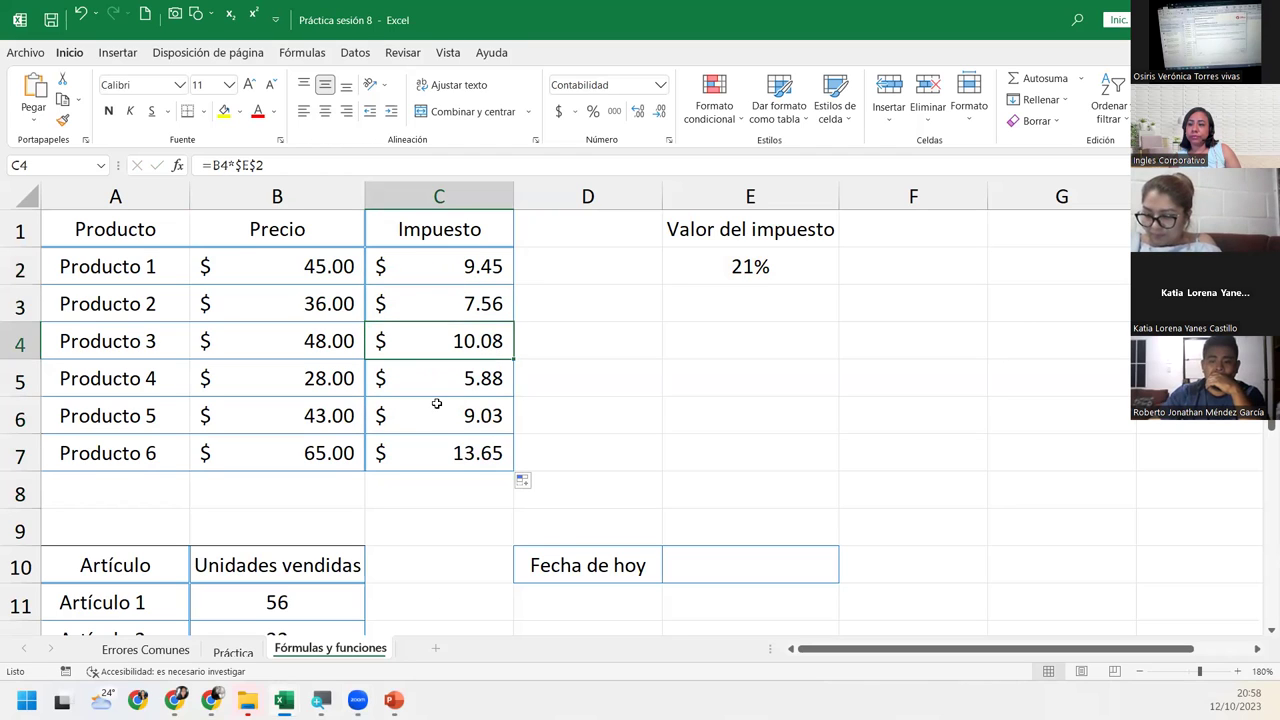
click(435, 415)
click(440, 452)
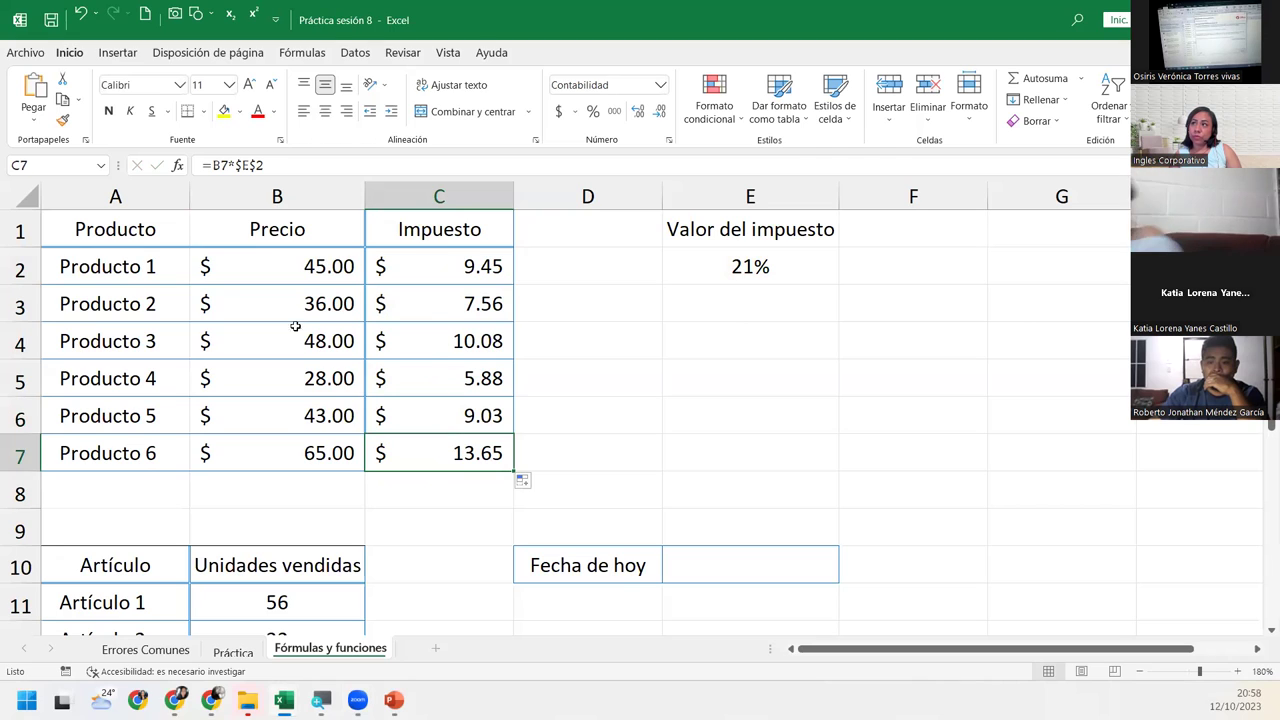
click(443, 268)
click(447, 300)
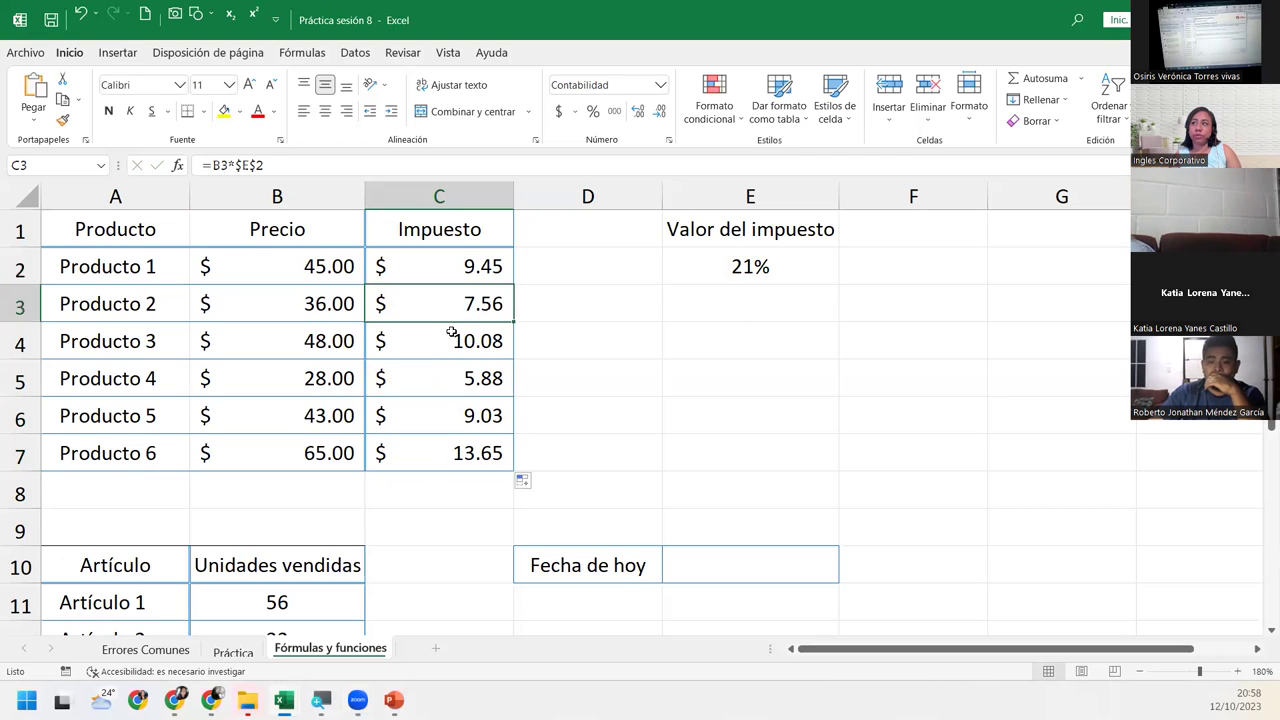
click(452, 334)
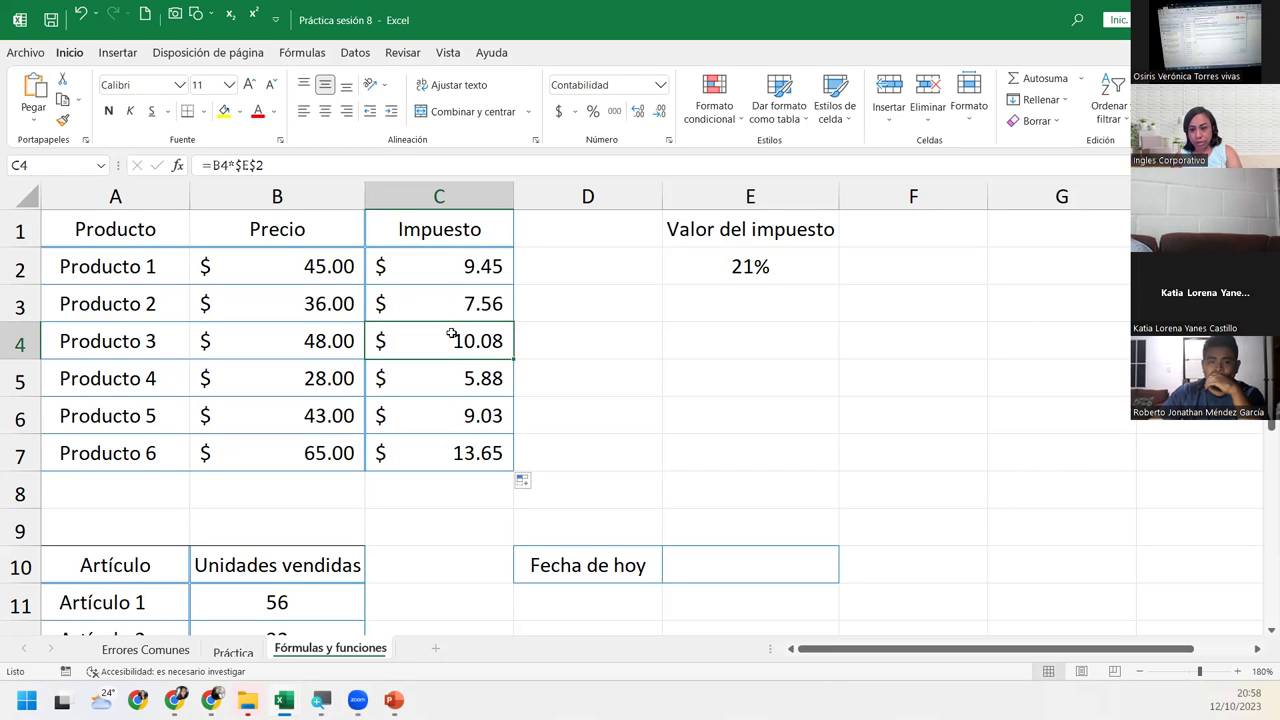
Total the units sold for Artículo 1 to Artículo 6 in B18 with the formula =SUMA(B11:B16)
scroll(452, 334, down, 4)
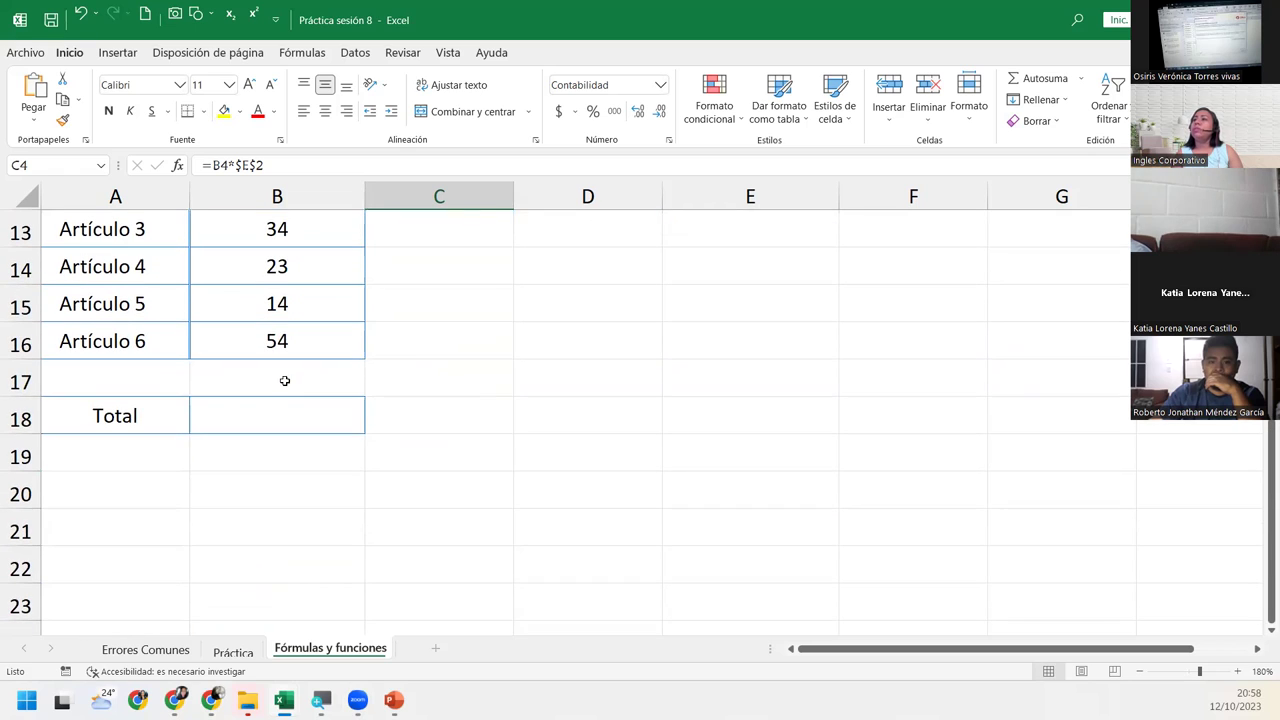
click(264, 412)
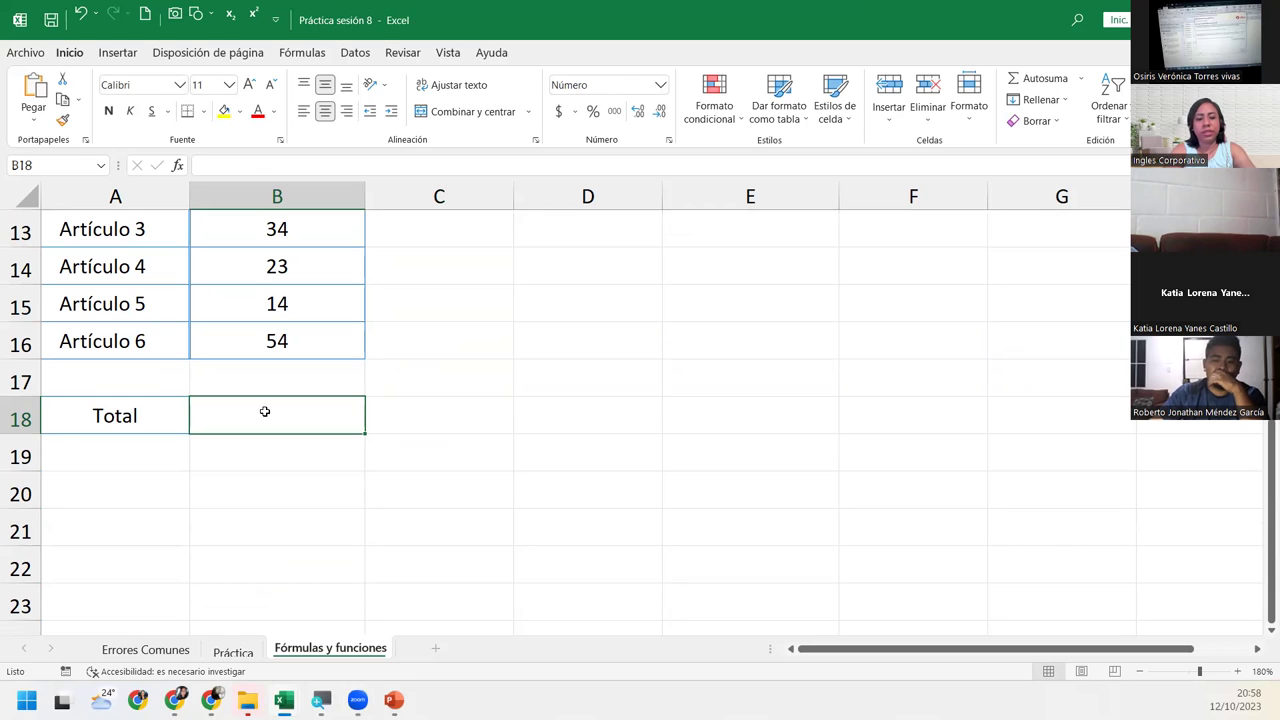
text(=suma)
key(Tab)
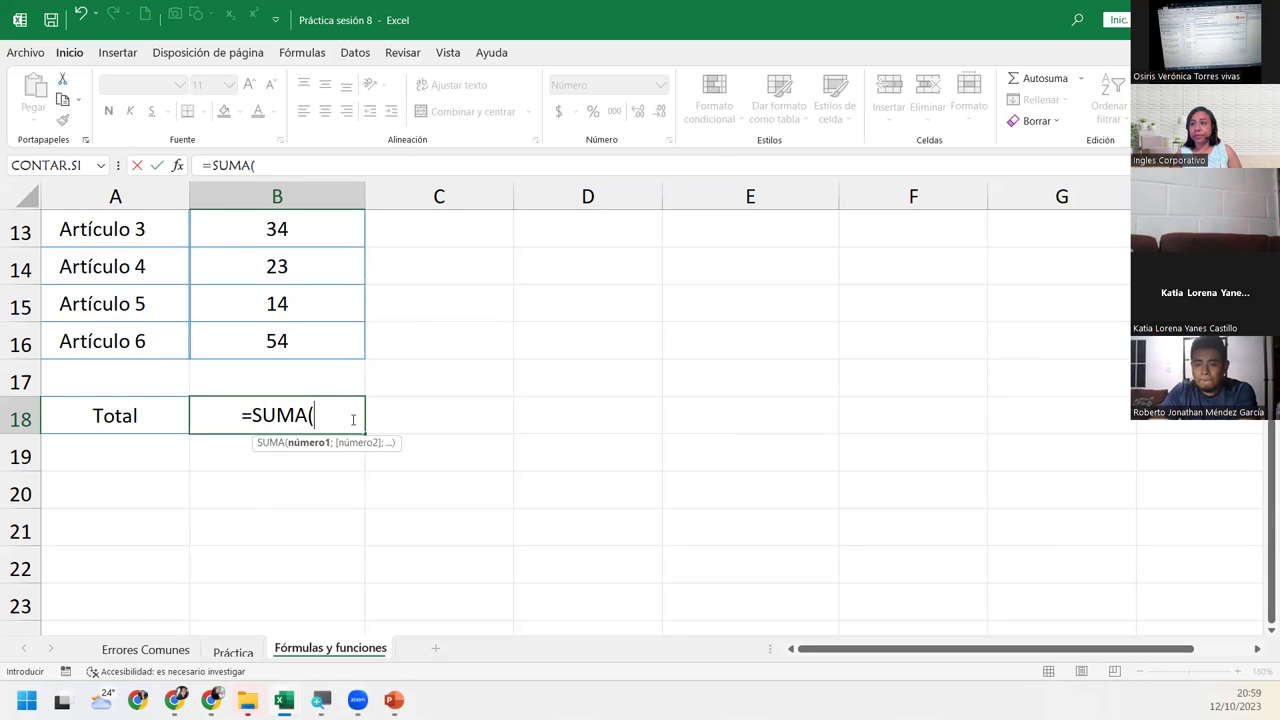
scroll(345, 410, up, 1)
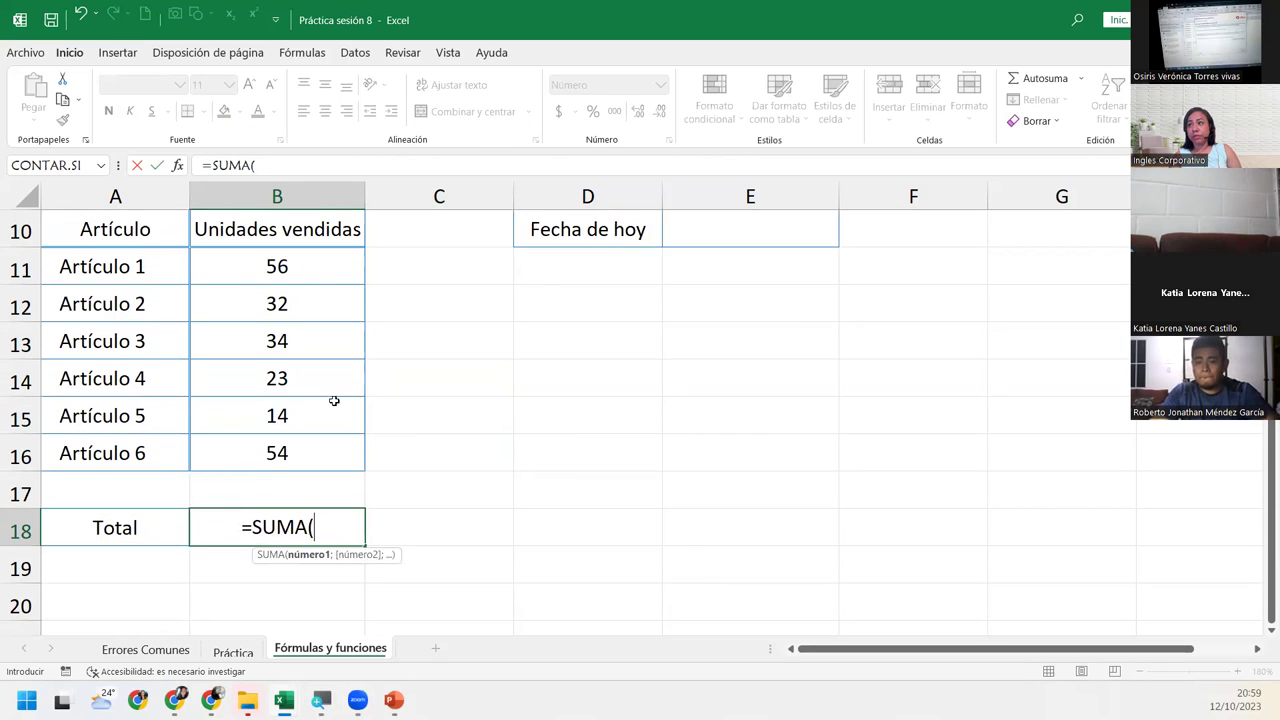
click(301, 270)
drag(301, 314, 305, 448)
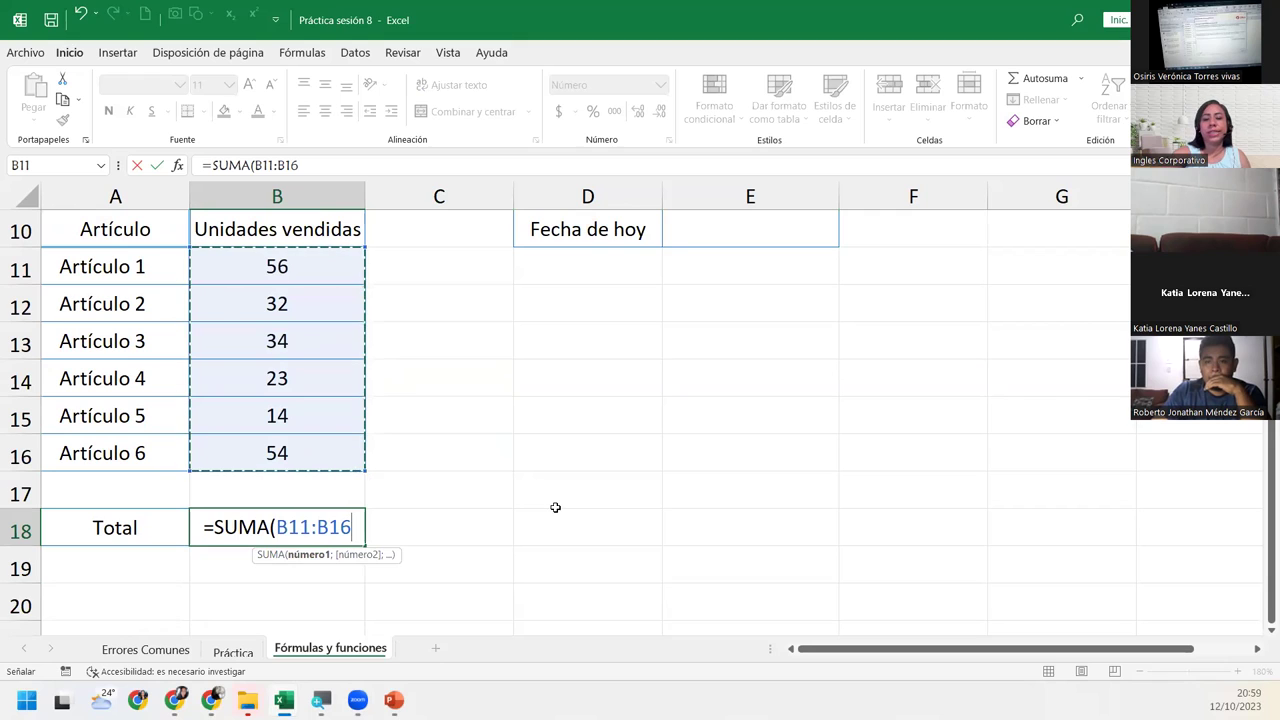
text())
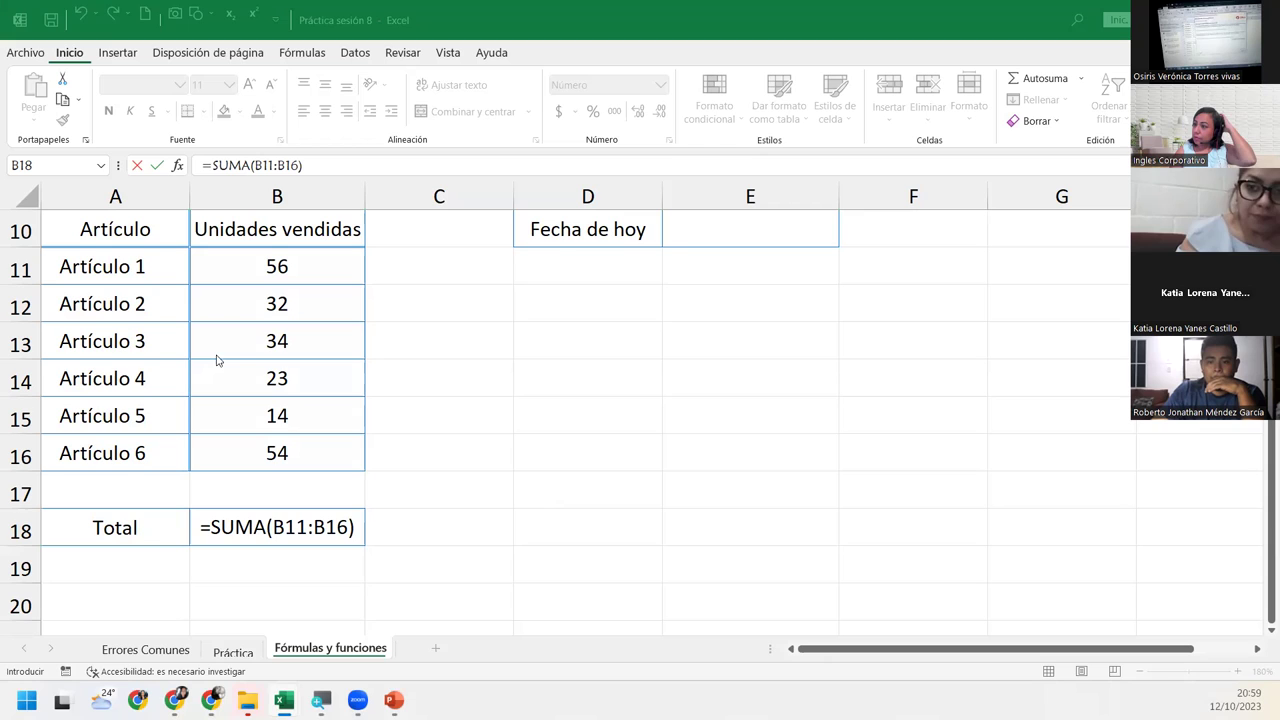
click(357, 530)
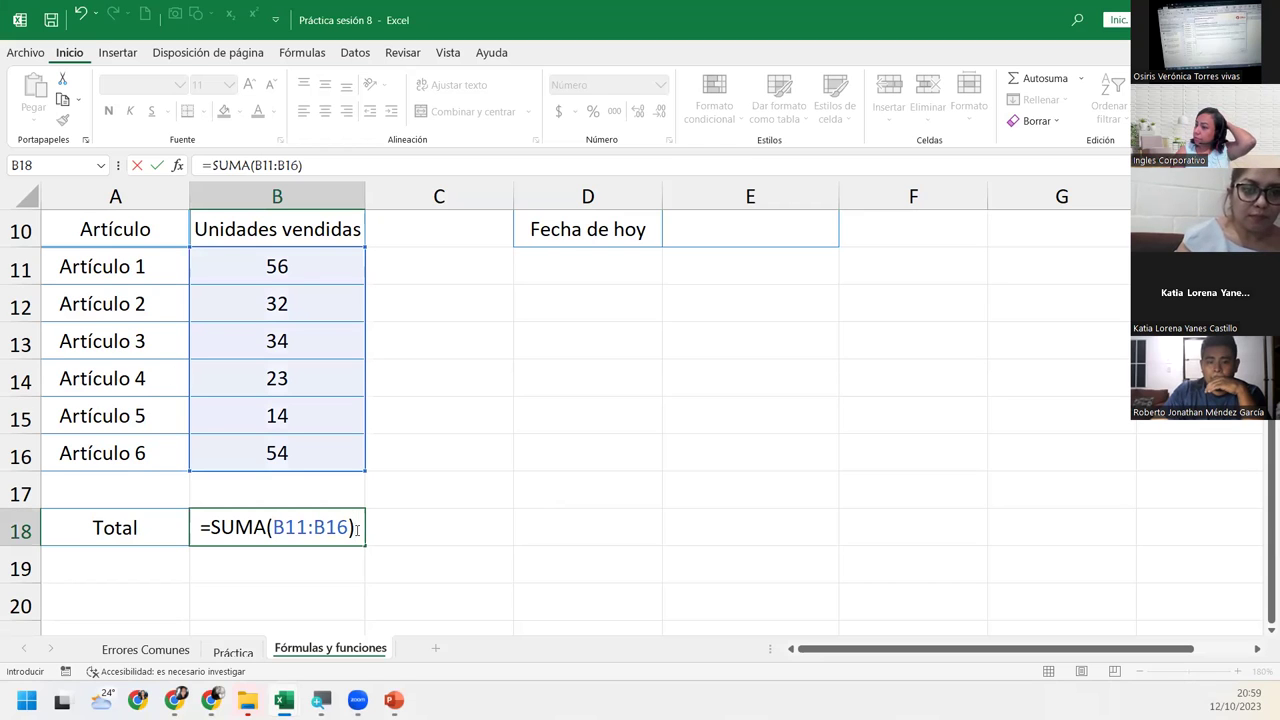
key(Return)
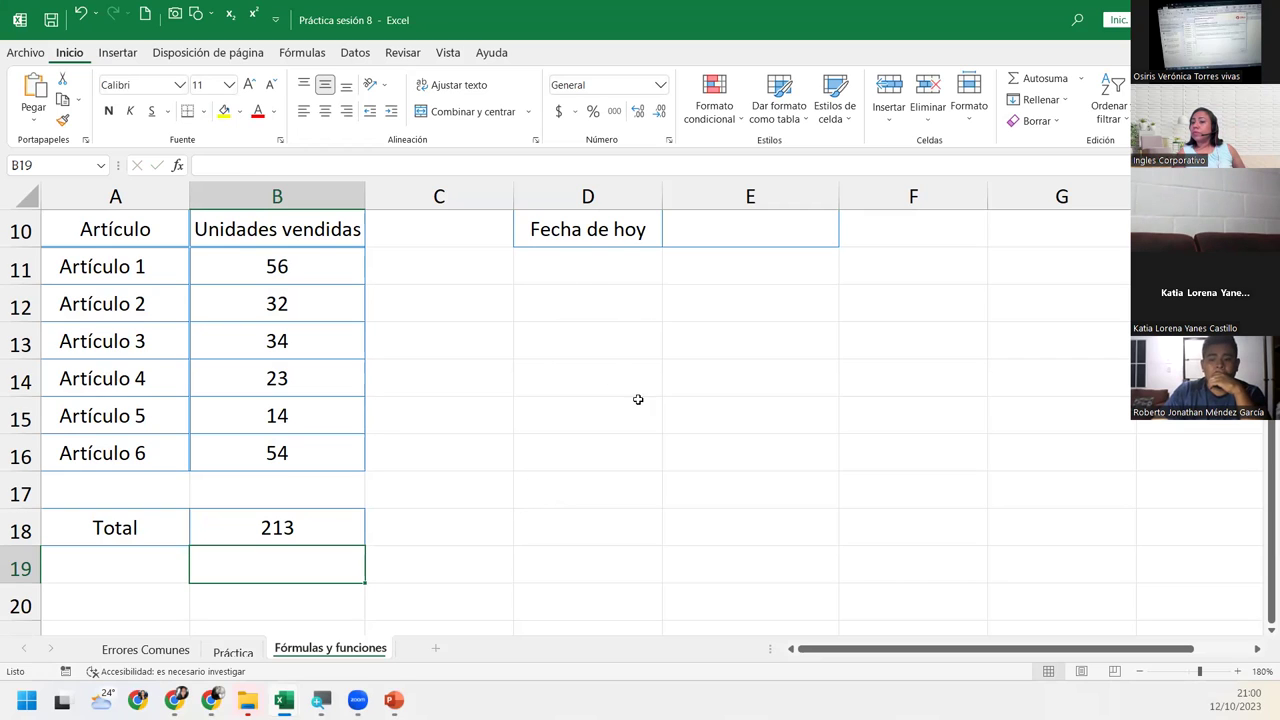
Enter today's date in E10, beside Fecha de hoy, with the formula =HOY()
scroll(739, 411, up, 2)
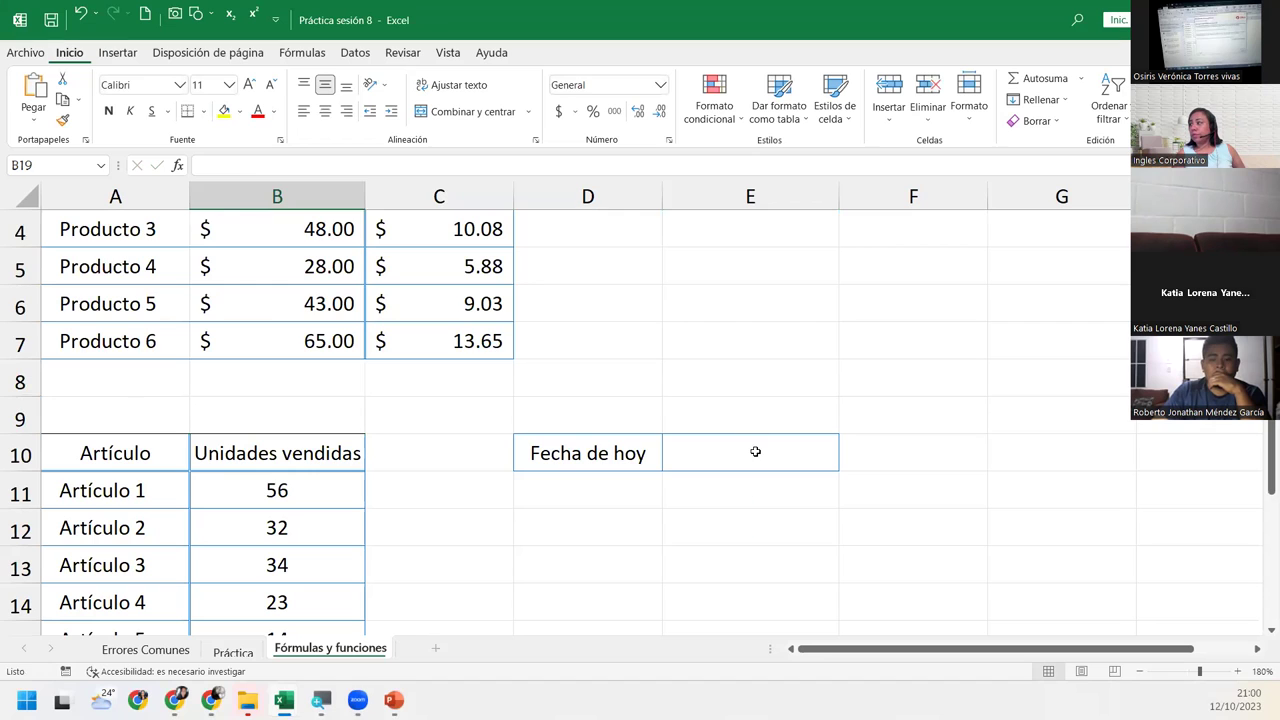
click(755, 452)
scroll(755, 452, down, 1)
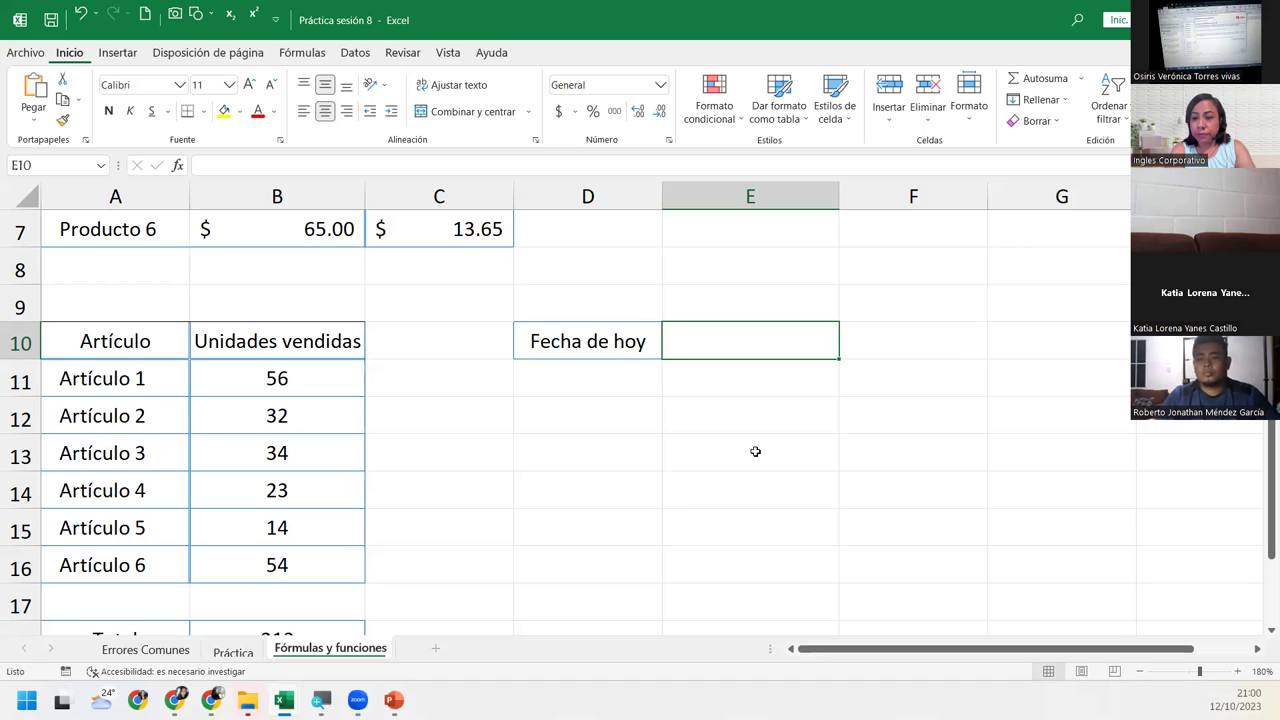
text(=)
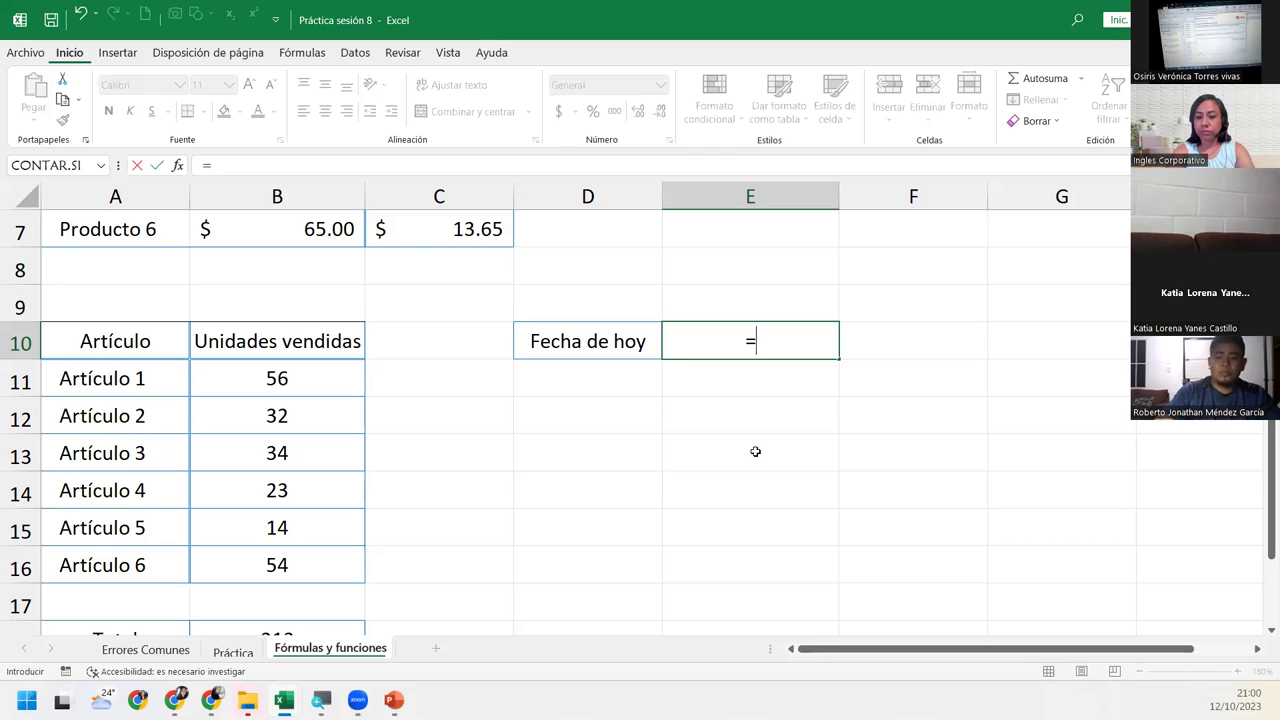
text(hoy)
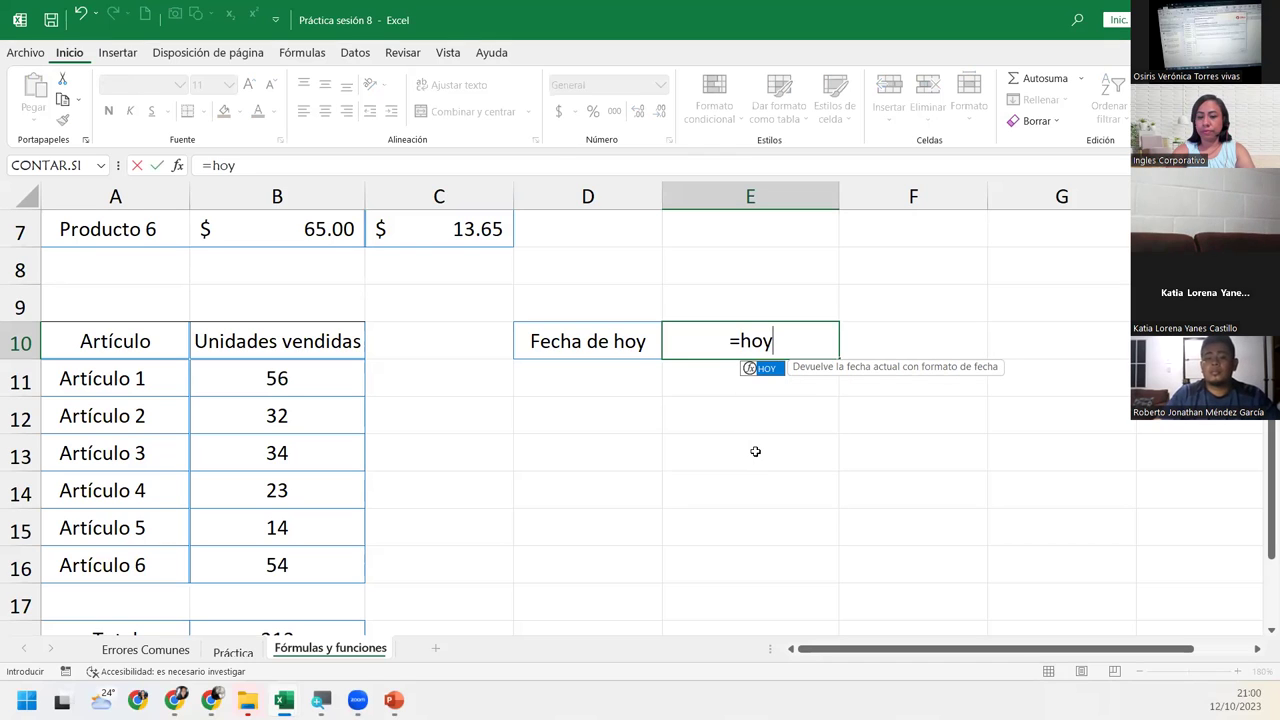
text(())
key(BackSpace)
key(BackSpace)
key(Tab)
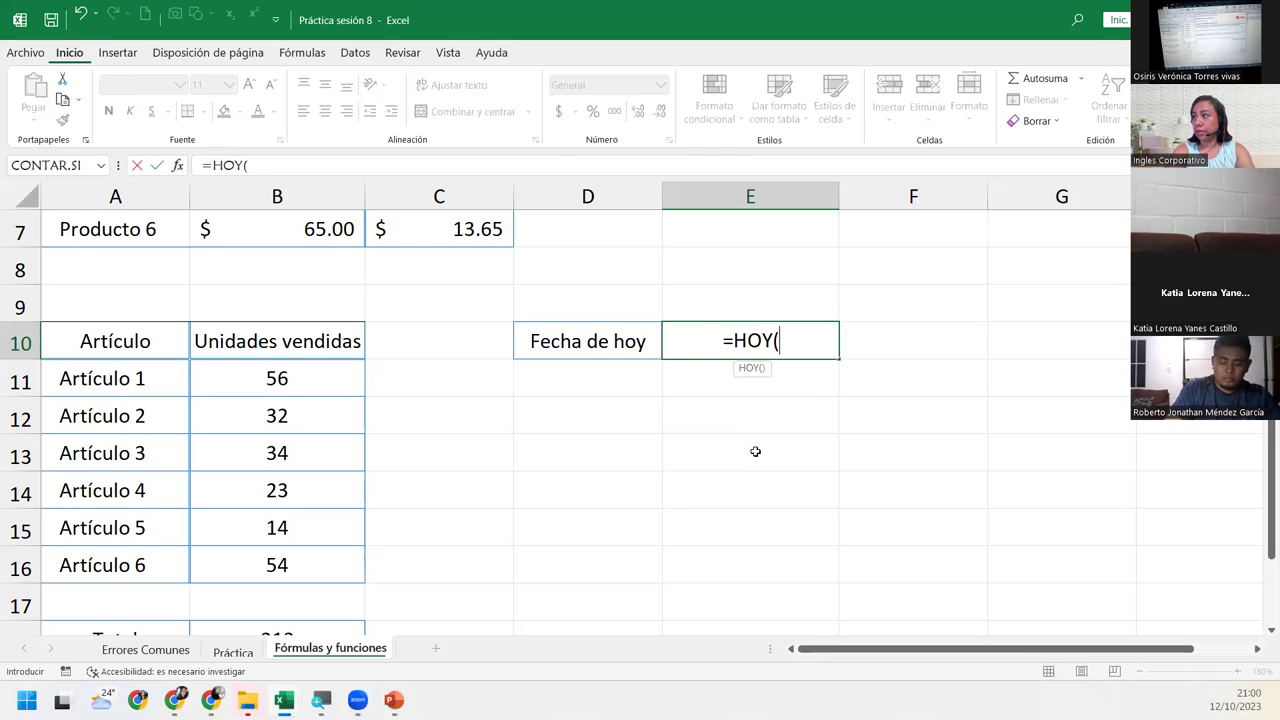
text())
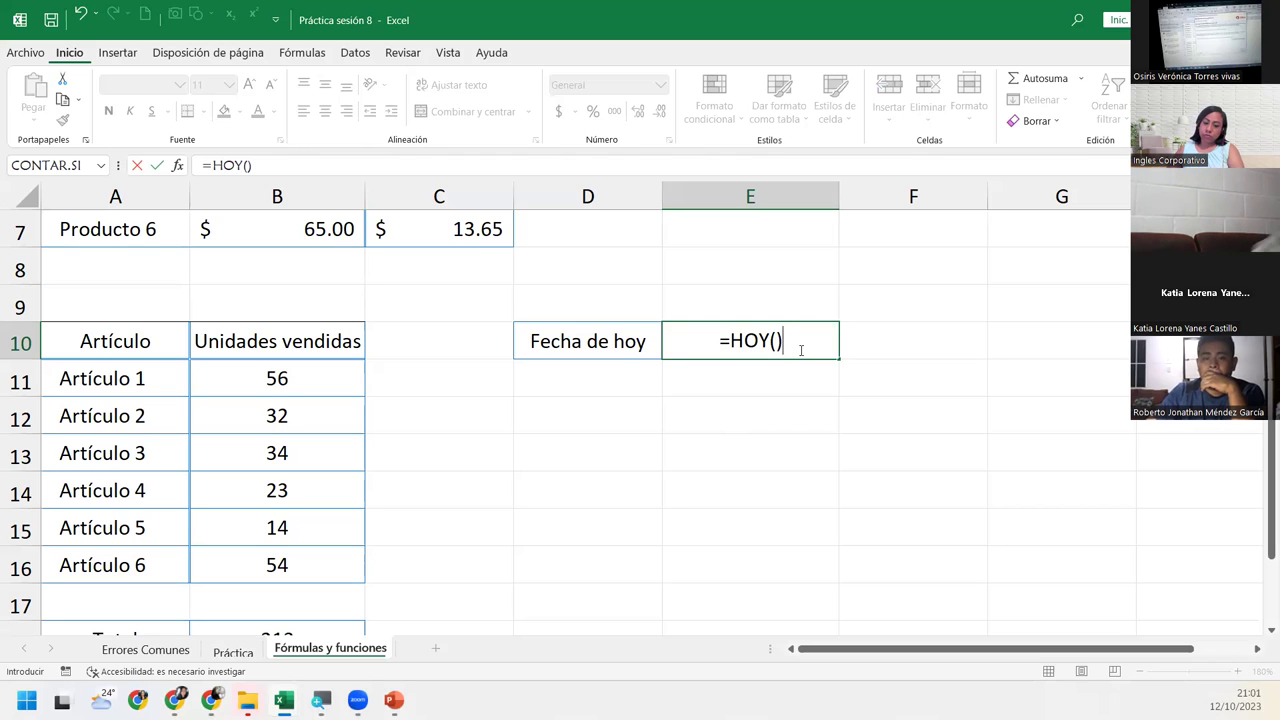
key(Return)
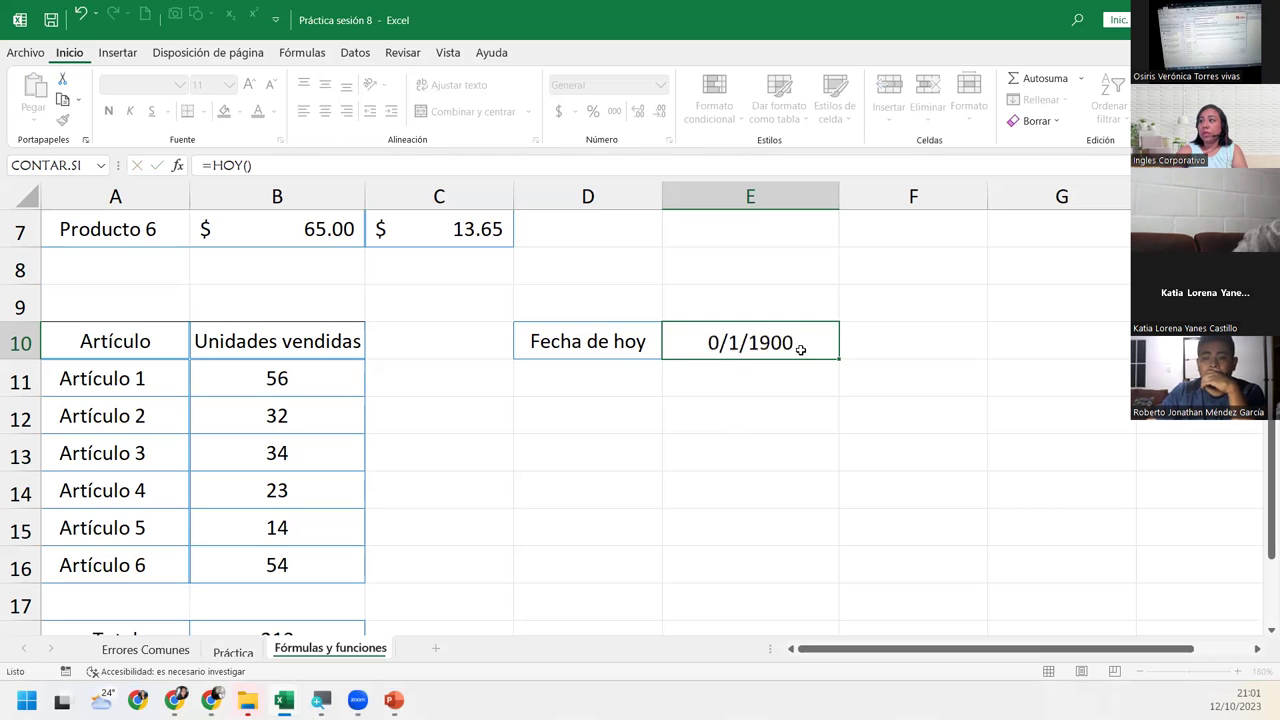
Inspect the date formula in E10, keeping the HOY function with its empty parentheses
click(800, 348)
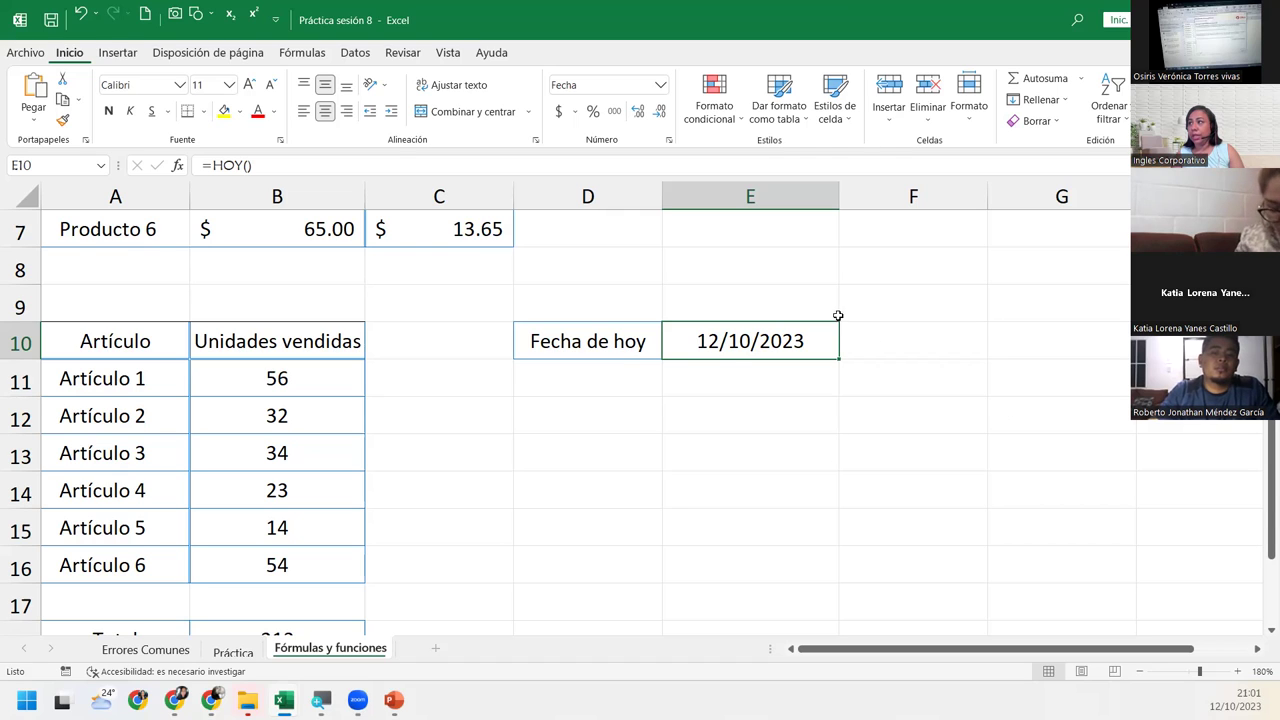
double_click(778, 341)
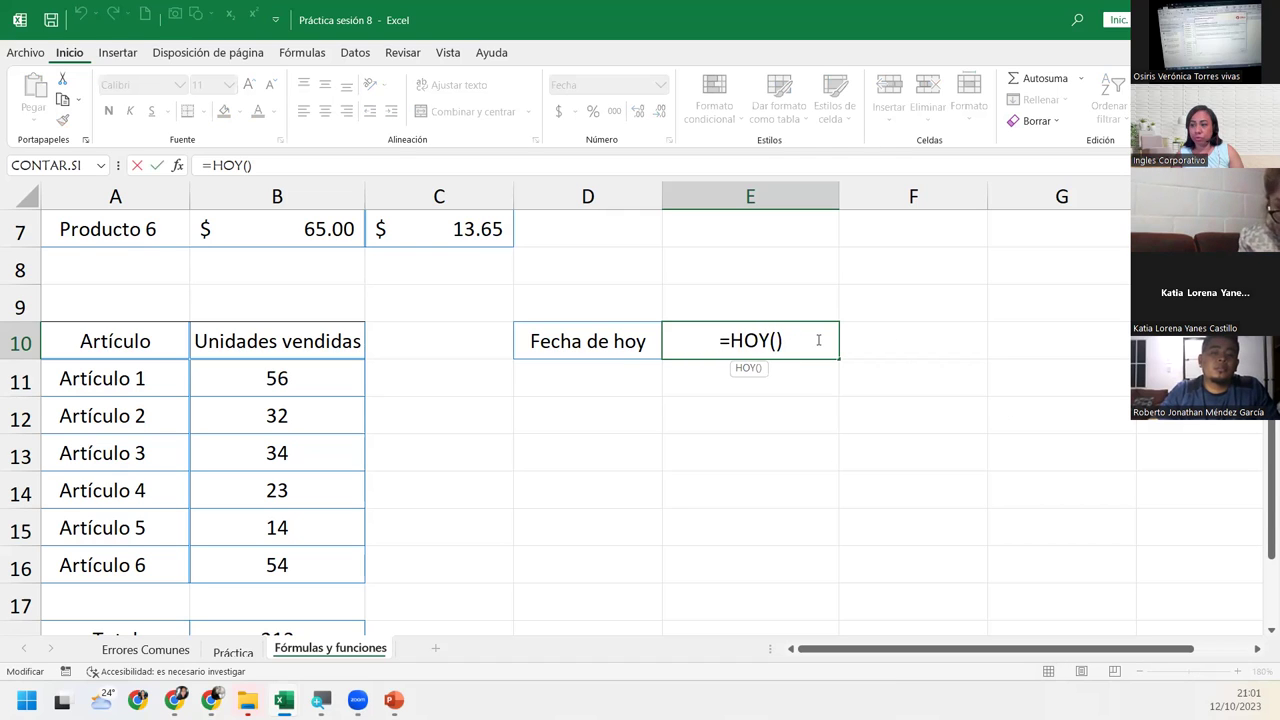
key(Return)
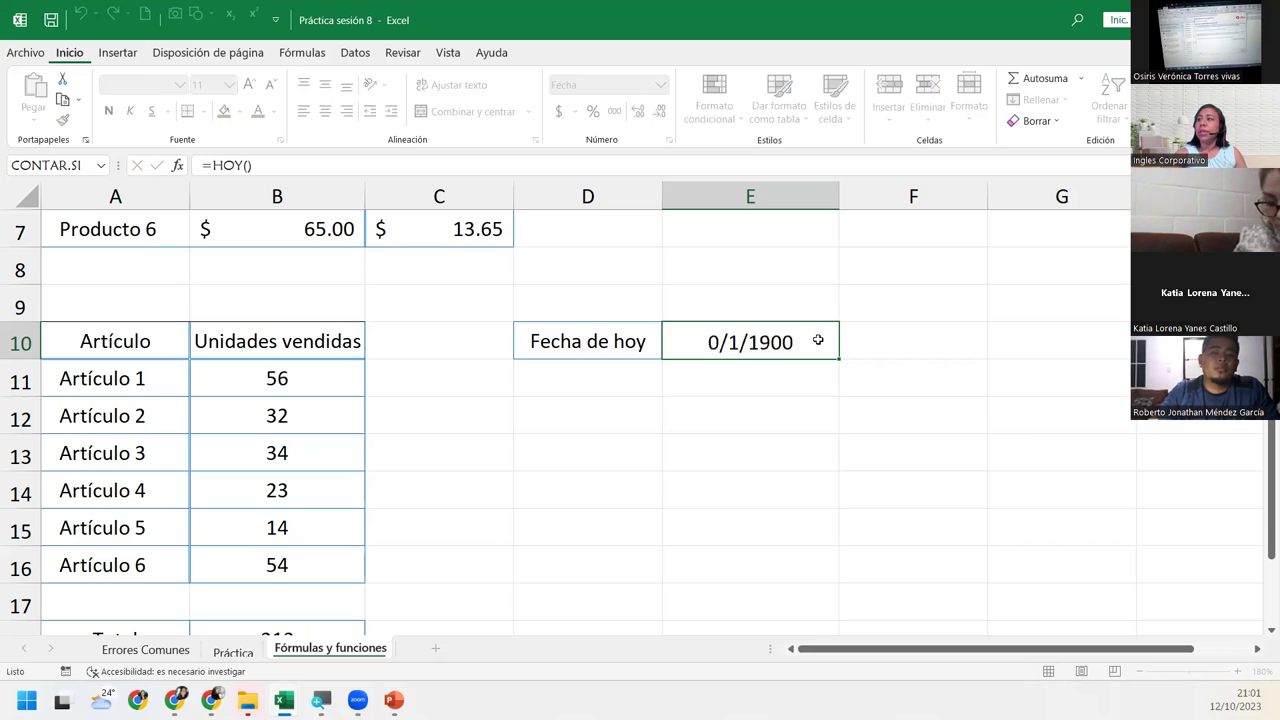
Review the finished exercises by checking the Impuesto formulas in C2:C7, the units total in B18 and the date in E10
scroll(490, 290, up, 2)
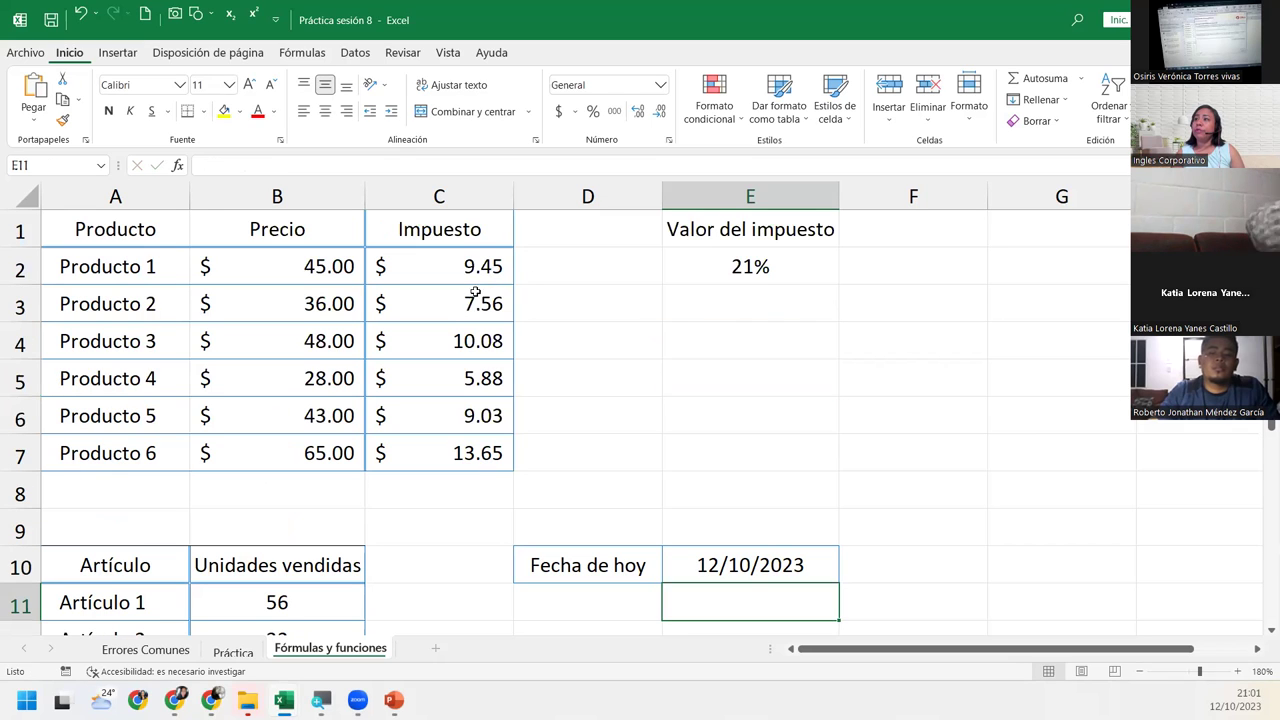
click(448, 442)
click(440, 390)
click(437, 303)
click(436, 268)
click(436, 346)
click(432, 406)
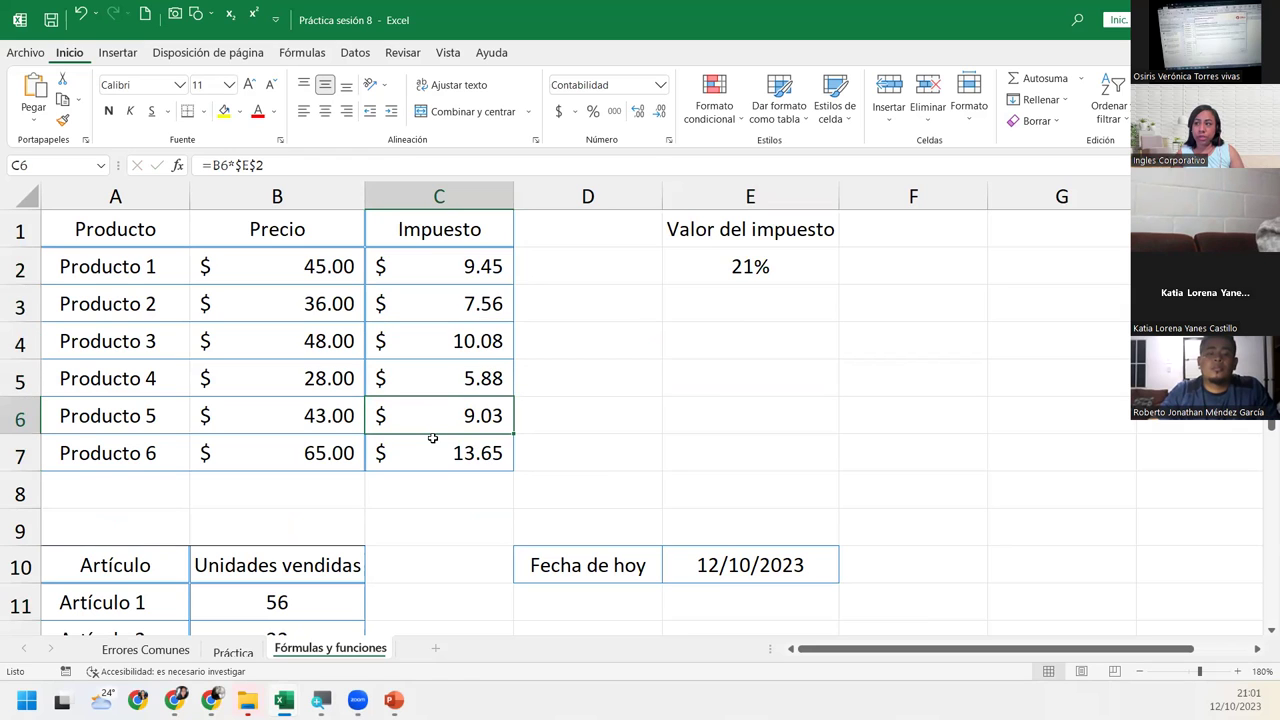
click(432, 440)
scroll(426, 437, down, 4)
click(354, 412)
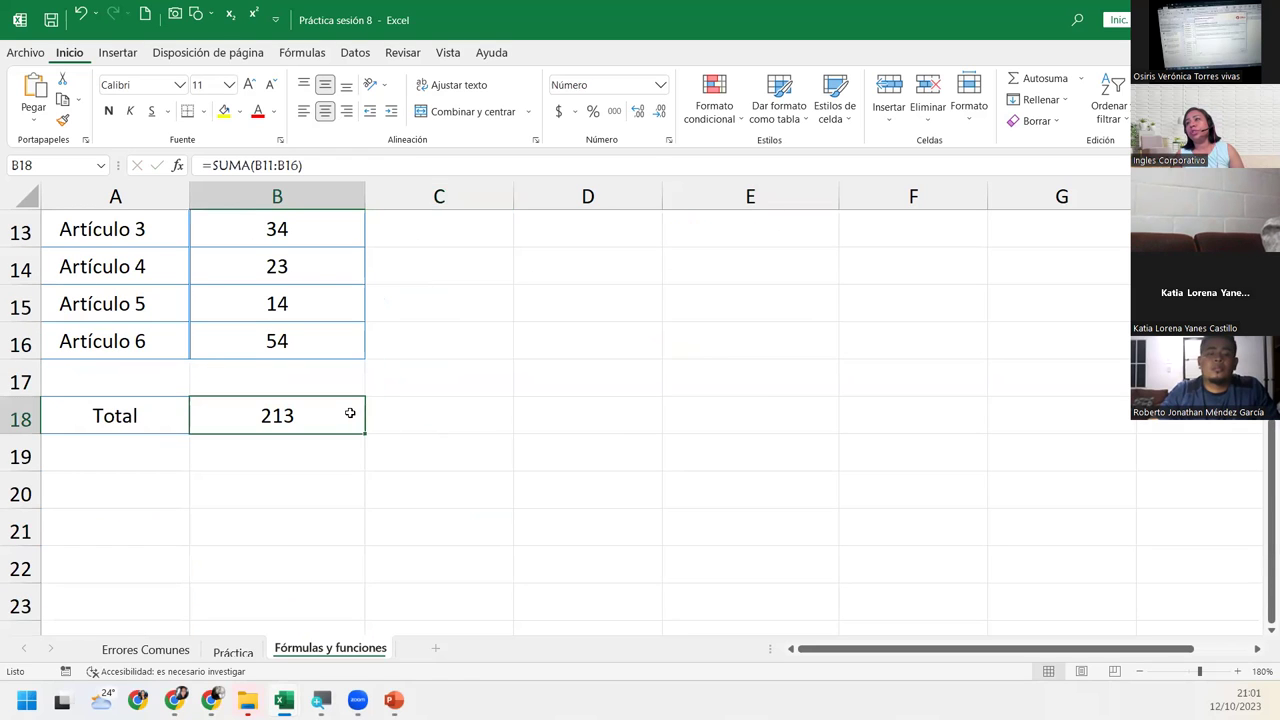
scroll(792, 303, up, 2)
click(776, 337)
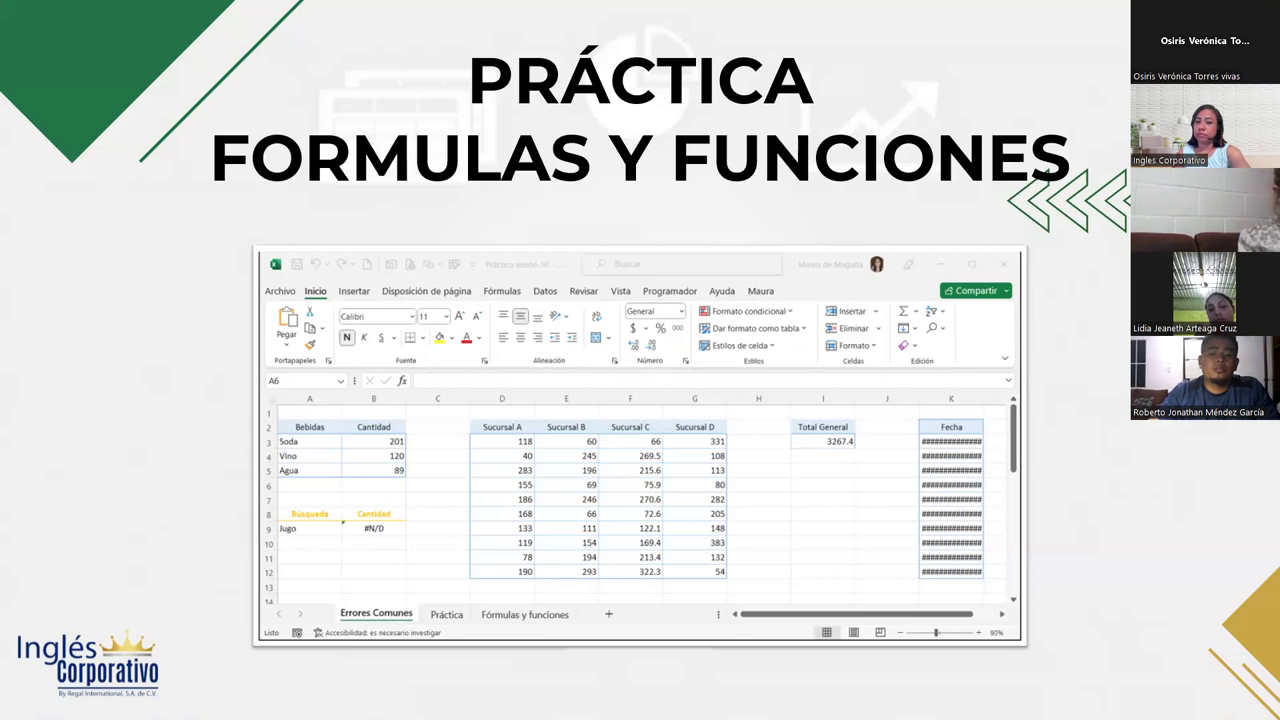
Switch from the presentation back to the Excel workbook and clear the units sold total in B18
key(alt+Tab)
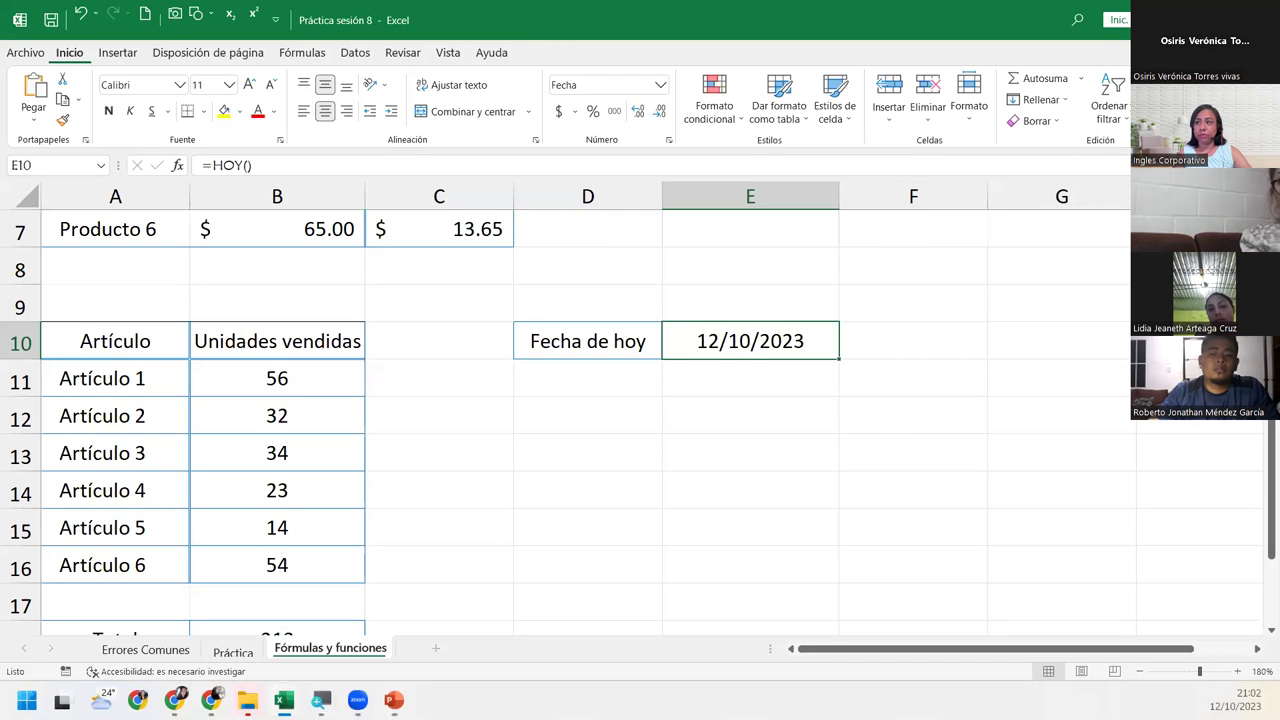
scroll(285, 455, down, 2)
click(280, 416)
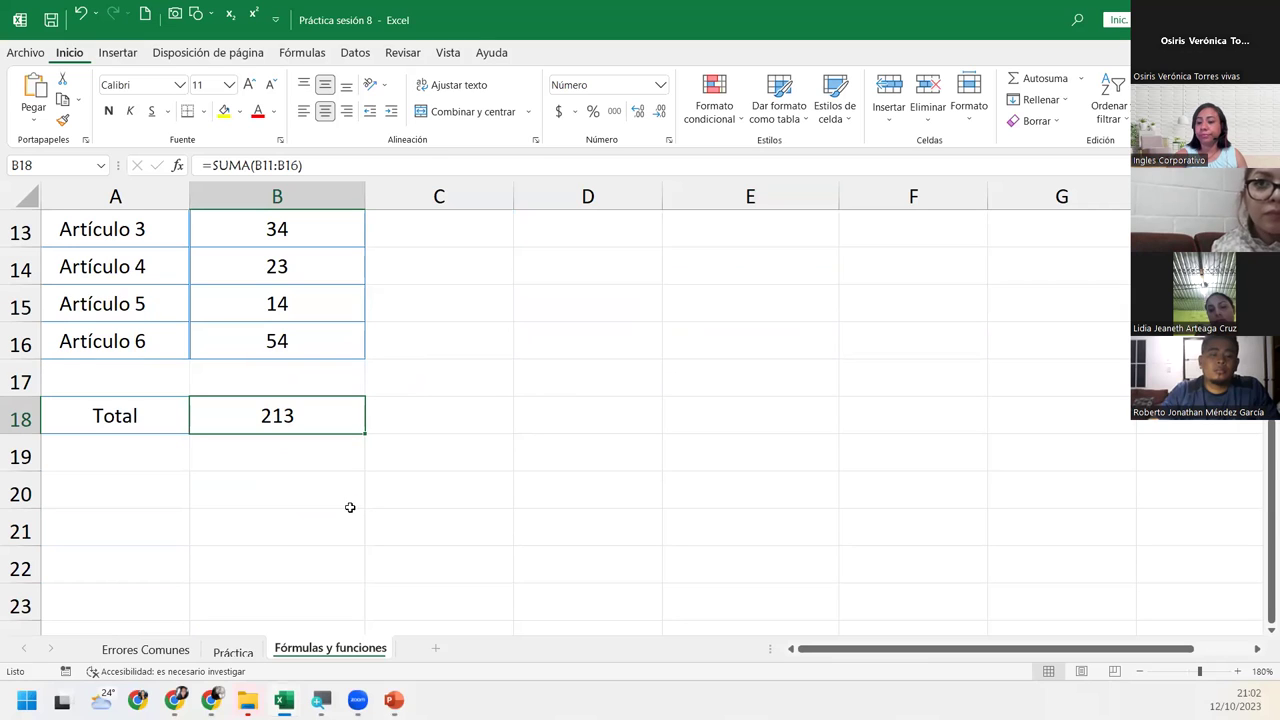
key(Delete)
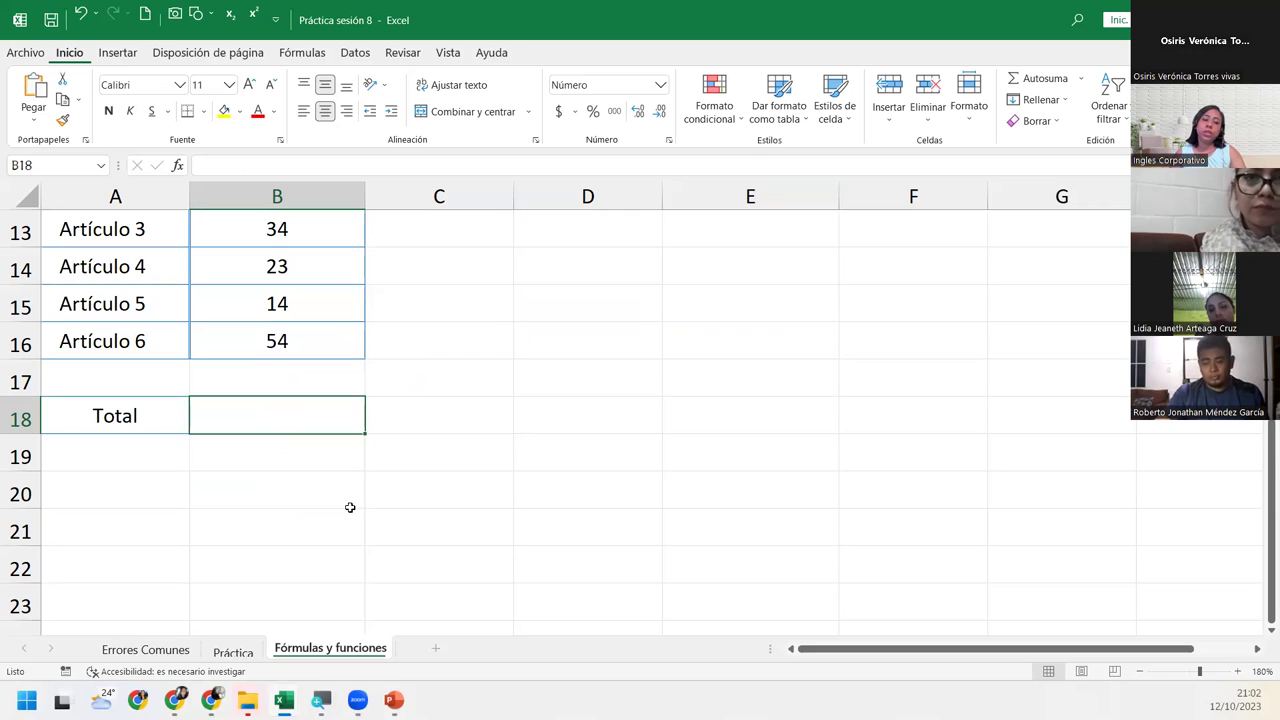
Rebuild the Total of Unidades vendidas in B18 with the formula =SUMA(B11:B16)
text(=)
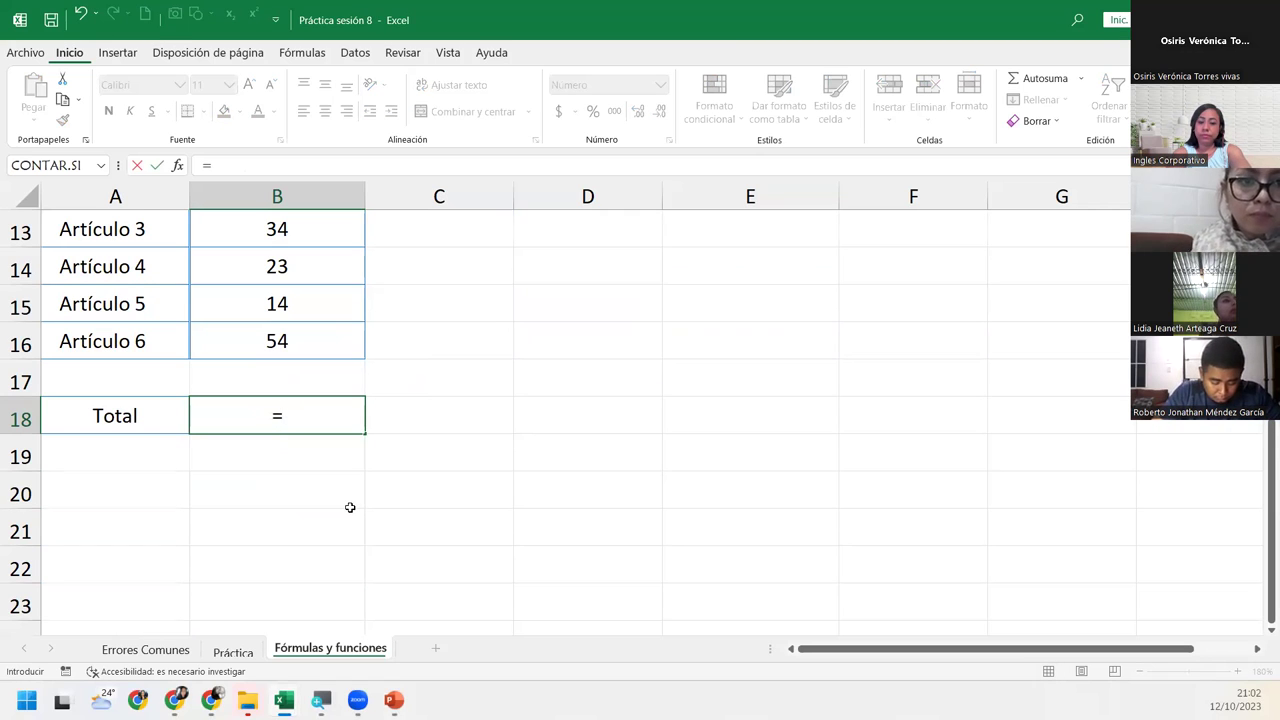
text(sum)
key(Tab)
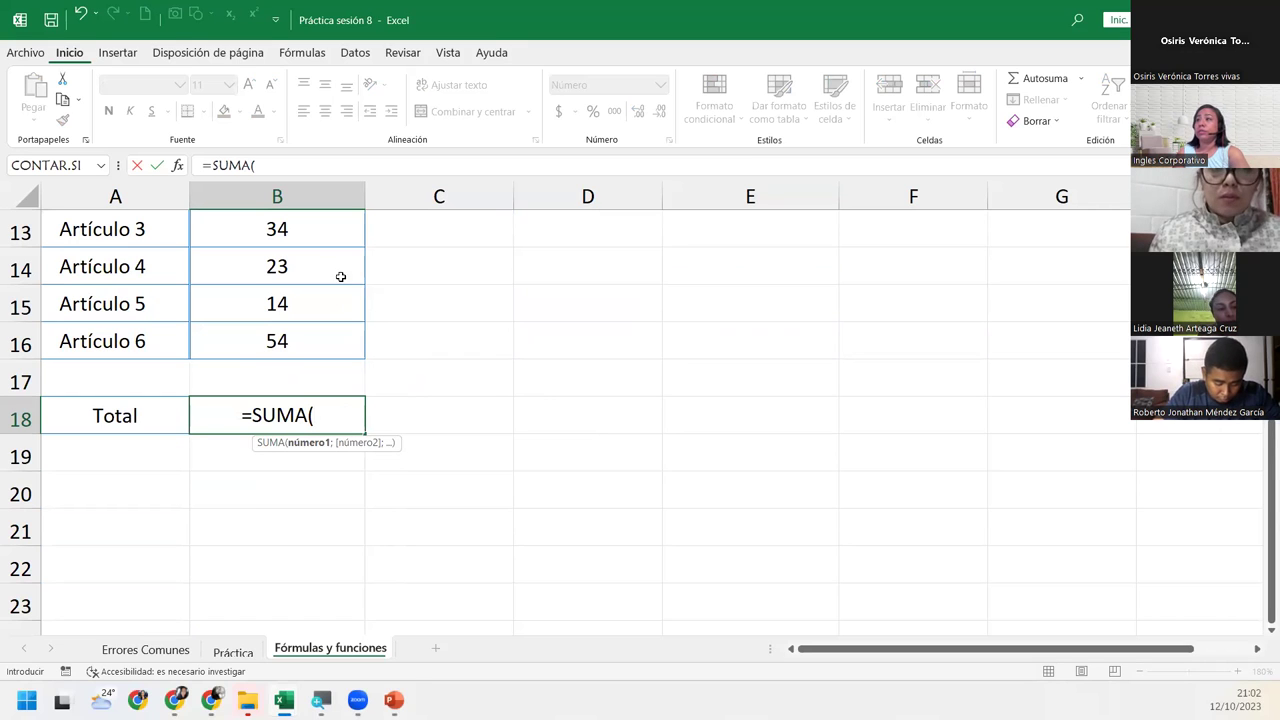
scroll(340, 276, up, 1)
drag(337, 266, 334, 447)
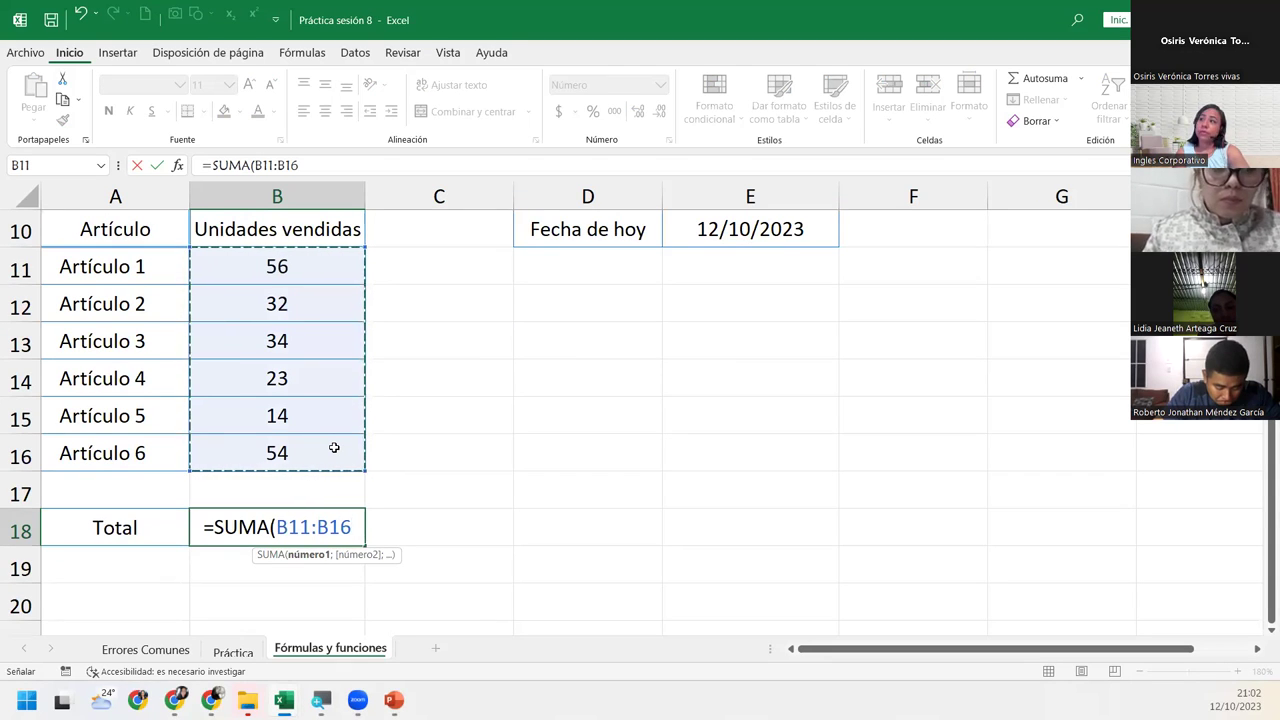
text())
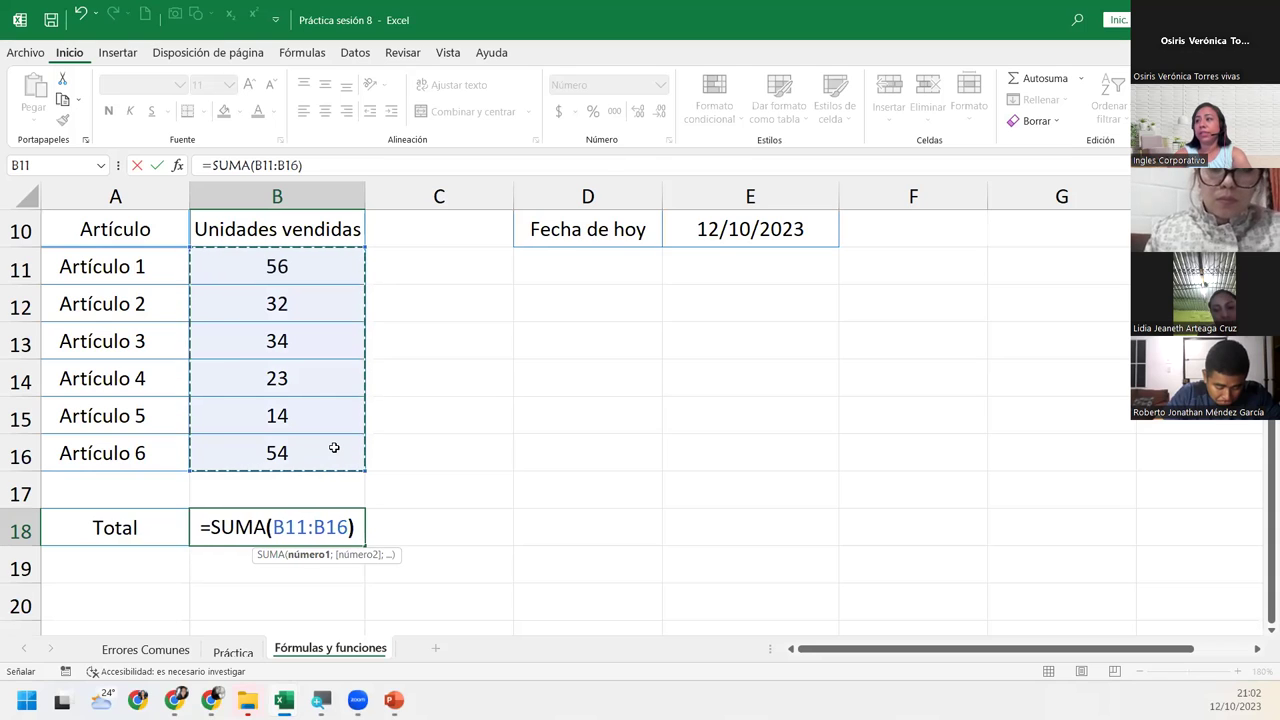
key(Return)
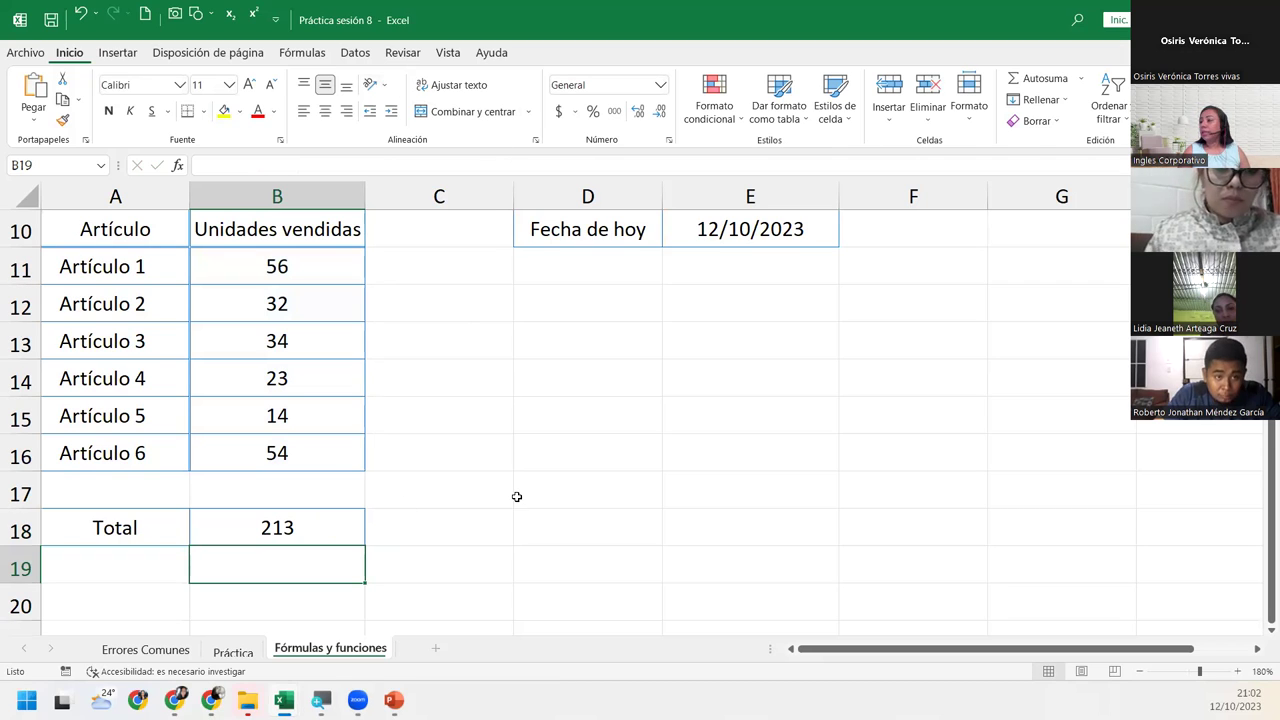
scroll(534, 499, up, 3)
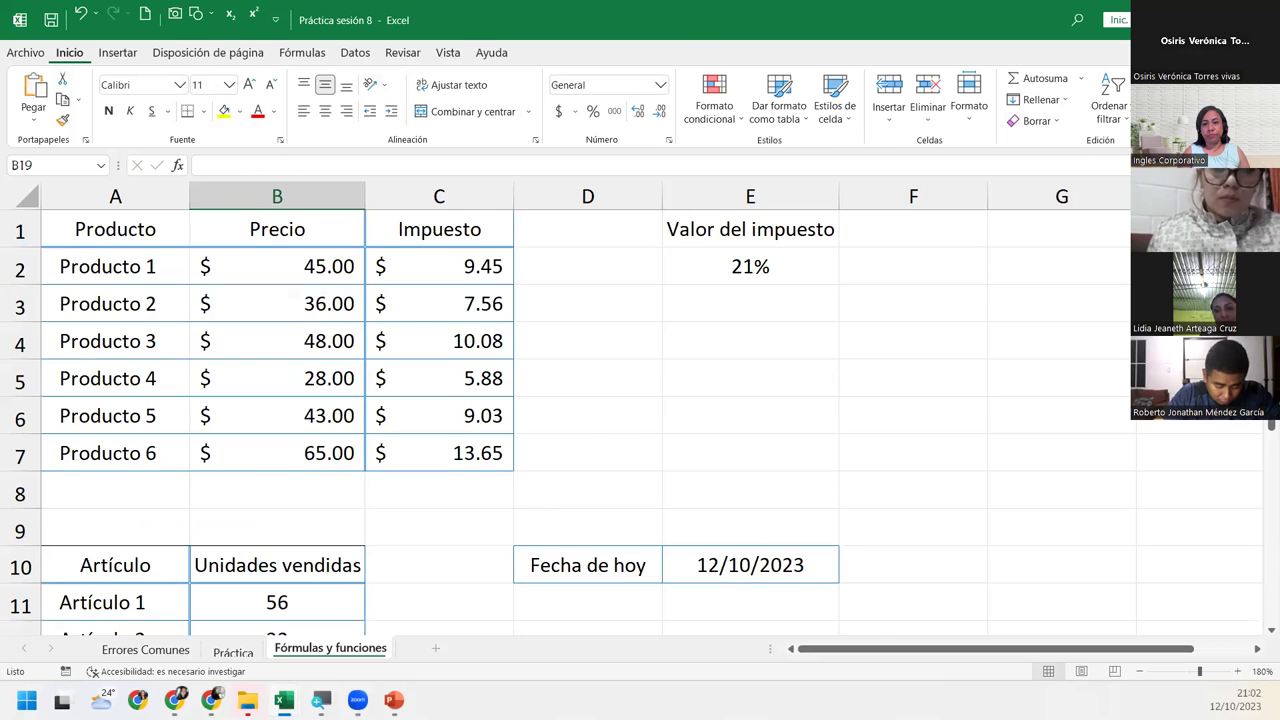